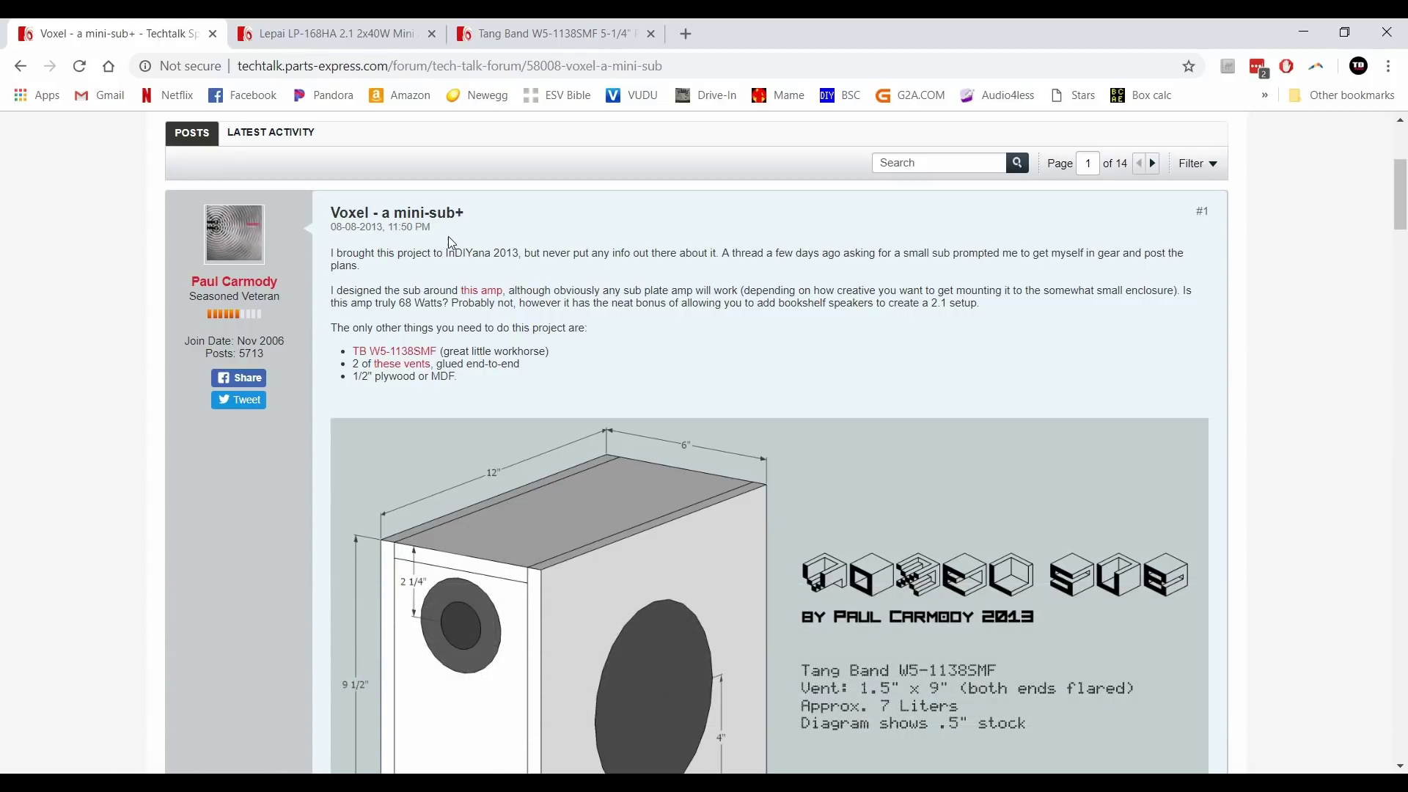
Step: Review the Voxel mini-sub forum post, examining the required parts list and the dimensioned enclosure diagram
{"action": "left_click_drag", "start_coordinate": [551, 352], "coordinate": [443, 353]}
{"action": "left_click", "coordinate": [460, 359]}
{"action": "scroll", "coordinate": [554, 283], "scroll_direction": "down", "scroll_amount": 3}
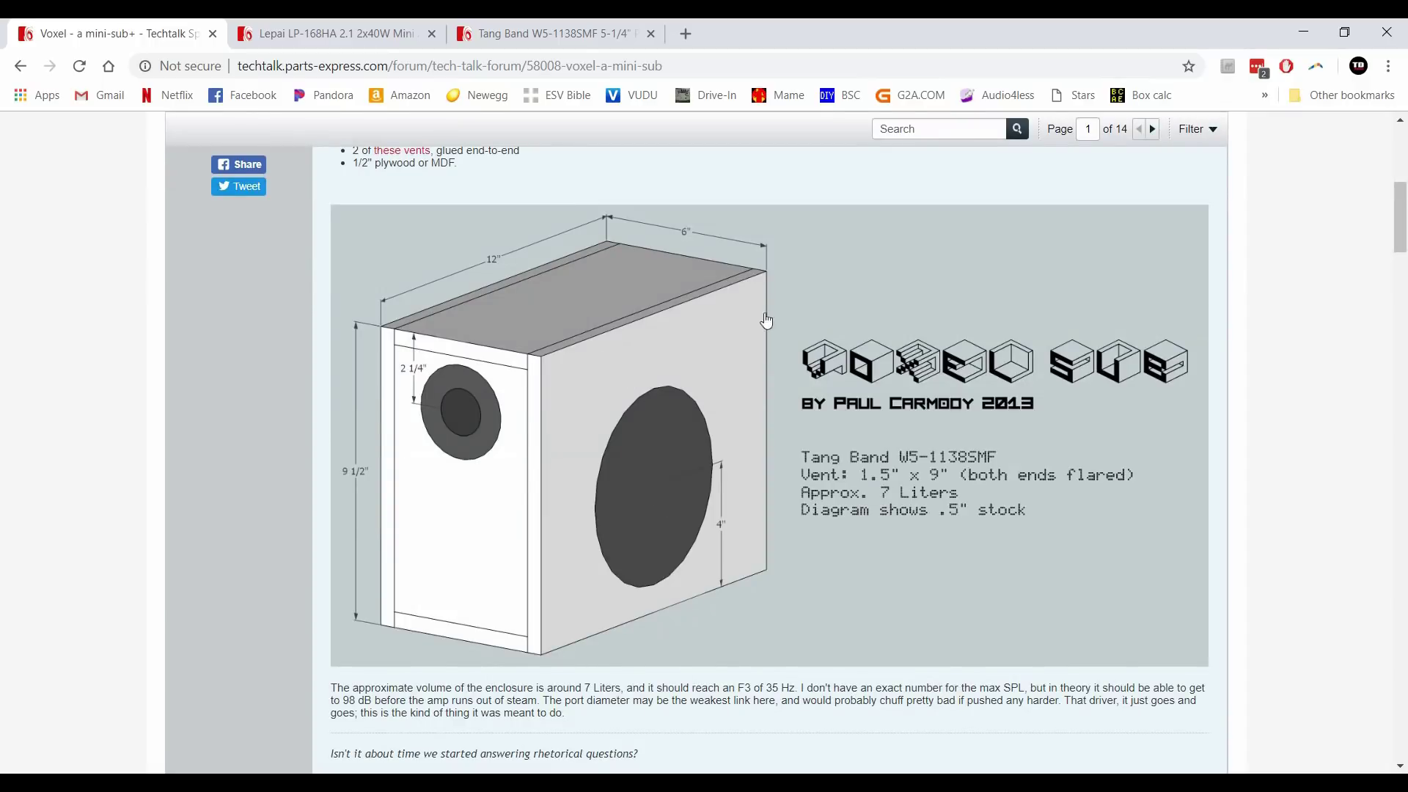
{"action": "scroll", "coordinate": [635, 418], "scroll_direction": "up", "scroll_amount": 3}
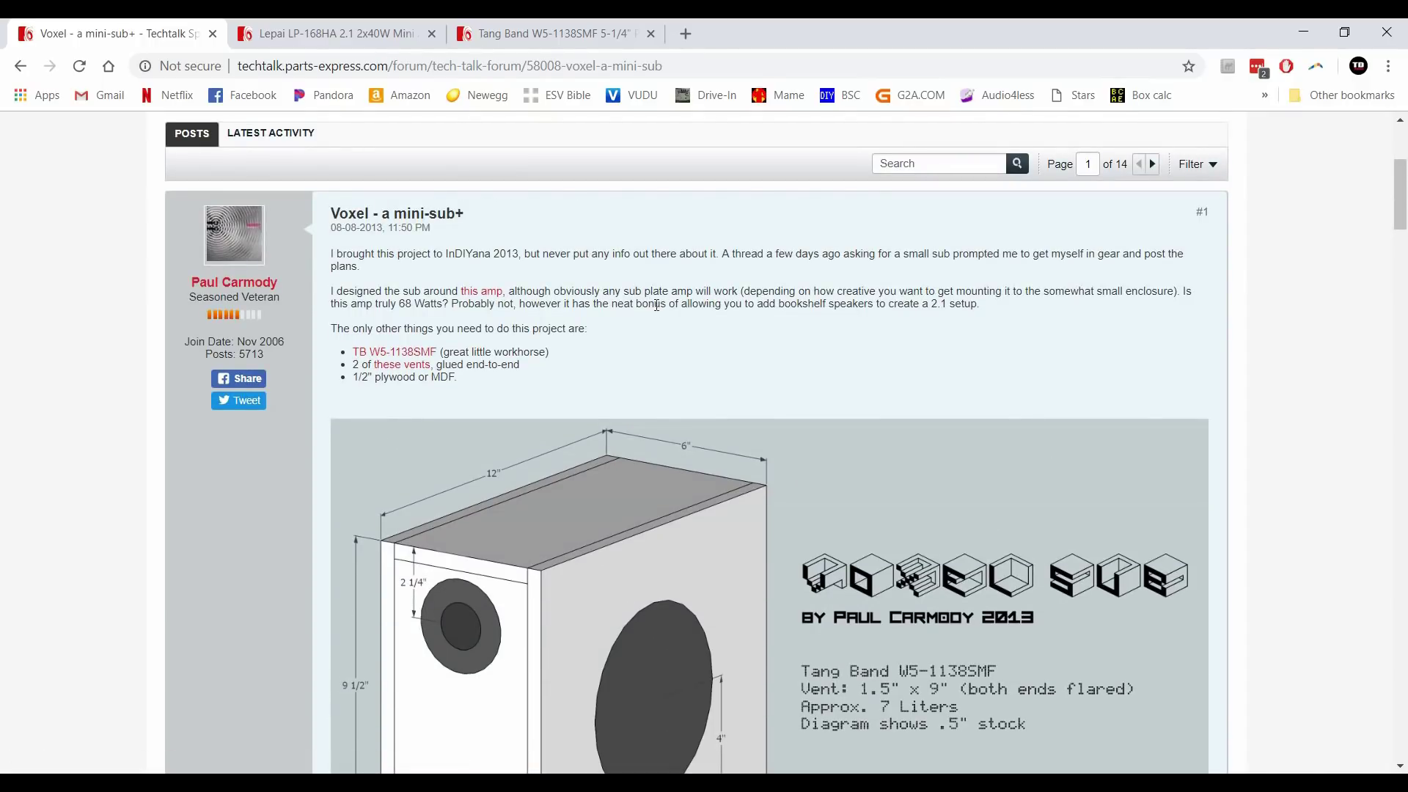
{"action": "scroll", "coordinate": [665, 323], "scroll_direction": "down", "scroll_amount": 5}
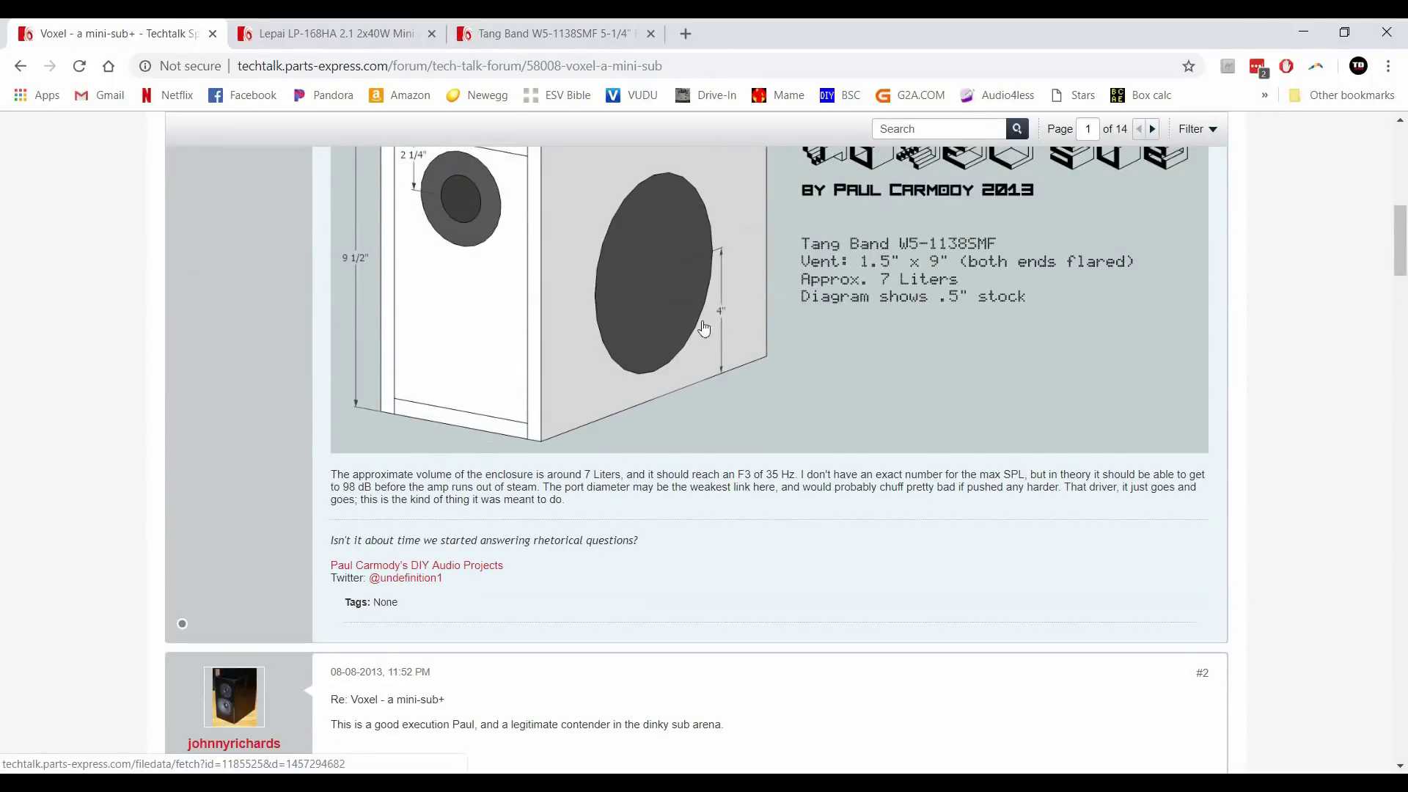
{"action": "scroll", "coordinate": [751, 330], "scroll_direction": "up", "scroll_amount": 3}
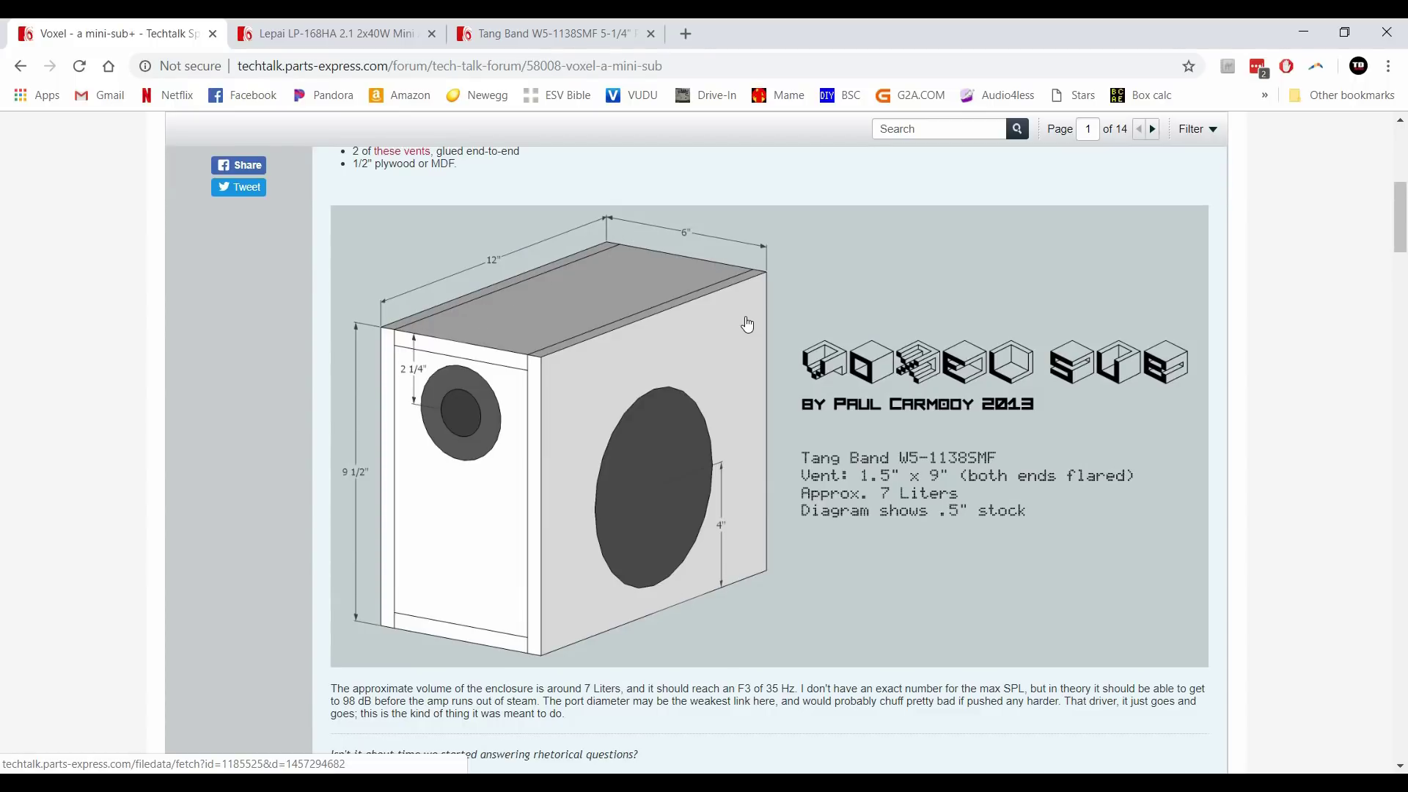
{"action": "scroll", "coordinate": [747, 324], "scroll_direction": "up", "scroll_amount": 3}
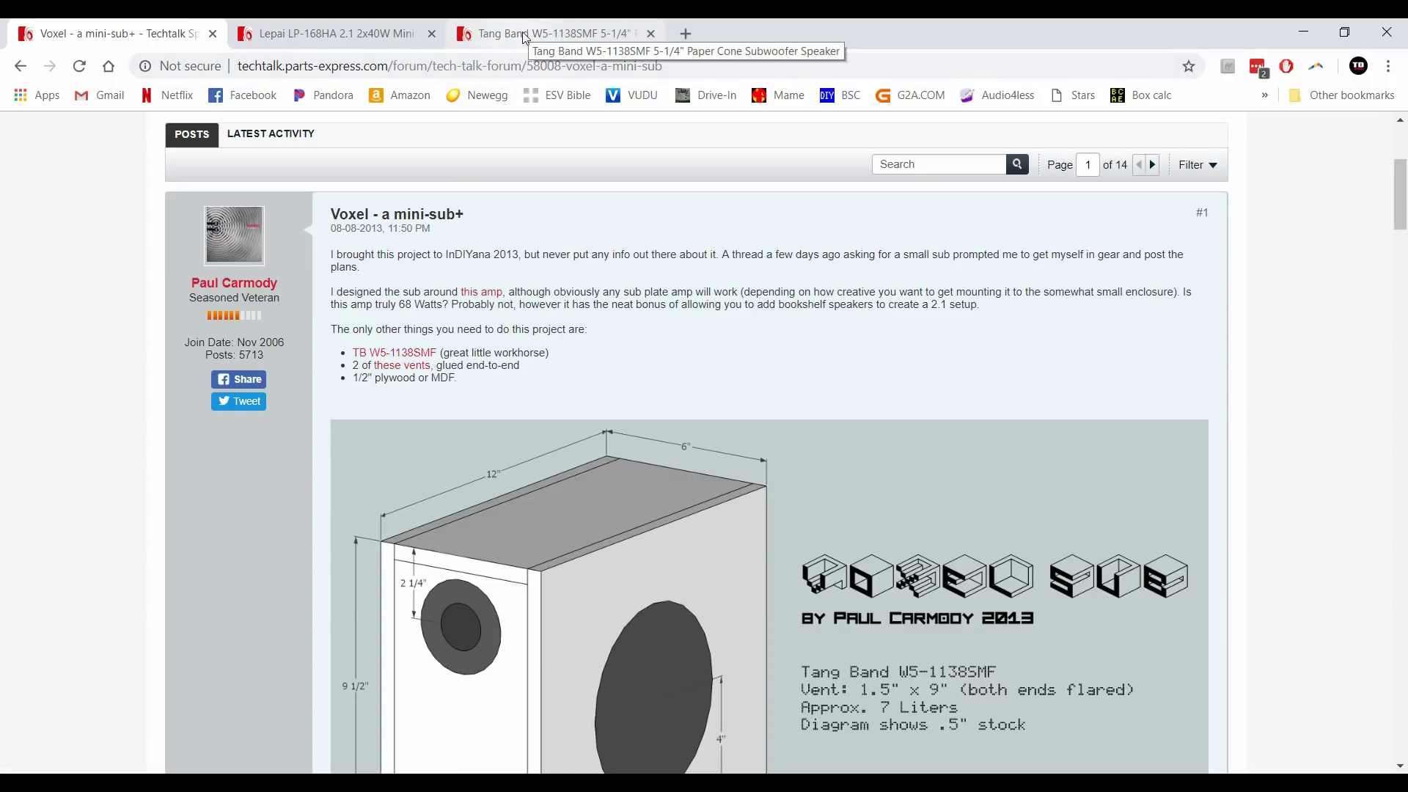
Step: Open the Tang Band W5-1138SMF subwoofer product page and examine the driver's enlarged photo, description and price
{"action": "left_click", "coordinate": [525, 38]}
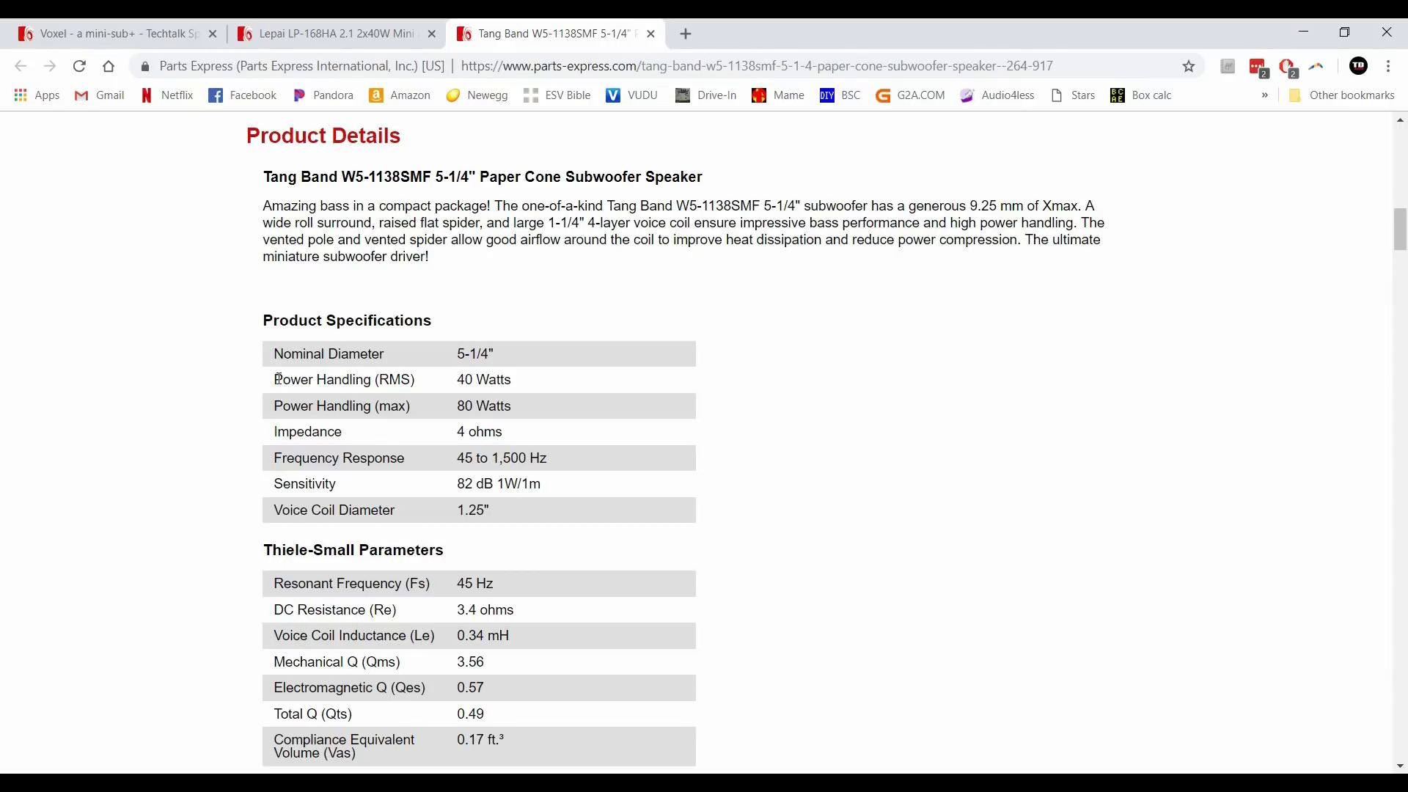
{"action": "scroll", "coordinate": [275, 382], "scroll_direction": "up", "scroll_amount": 15}
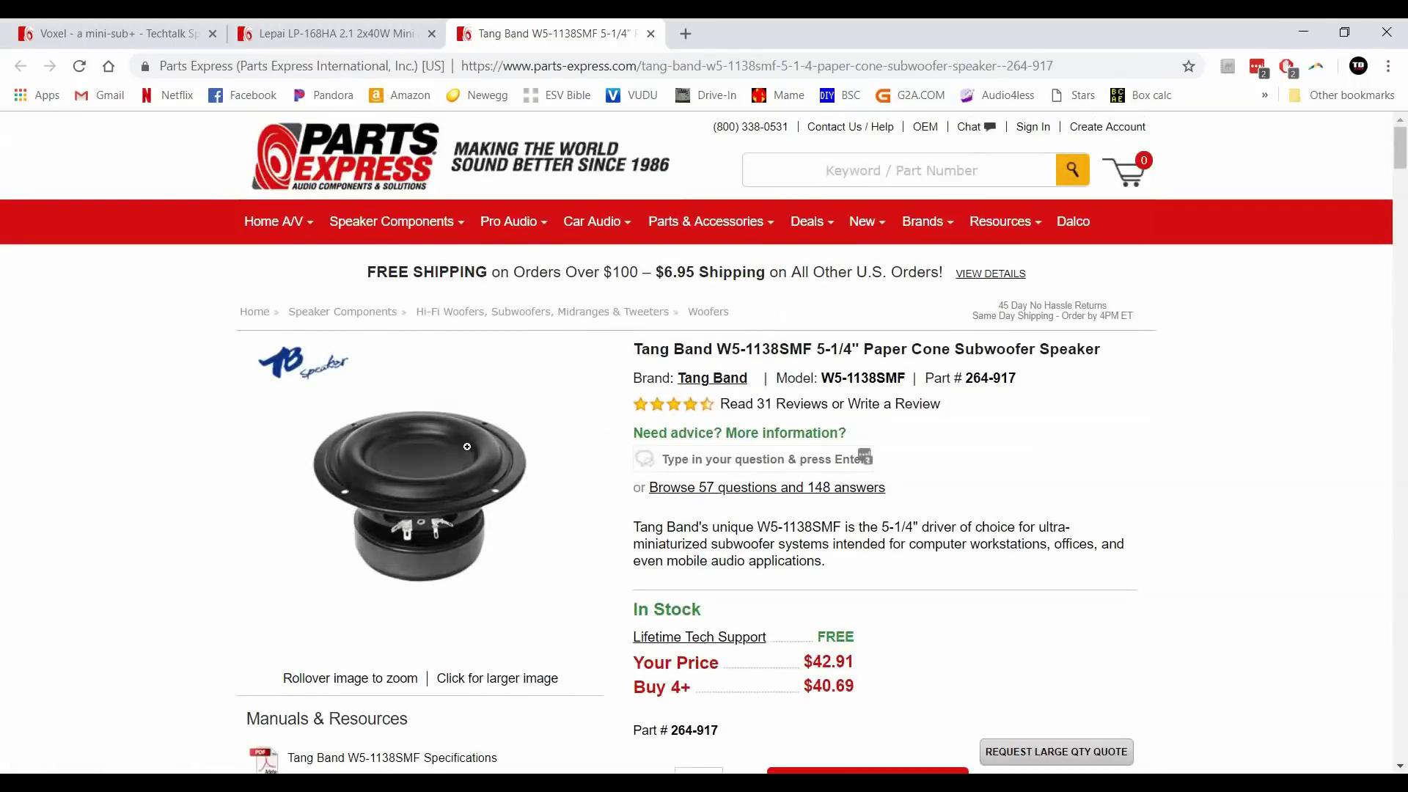
{"action": "mouse_move", "coordinate": [401, 463]}
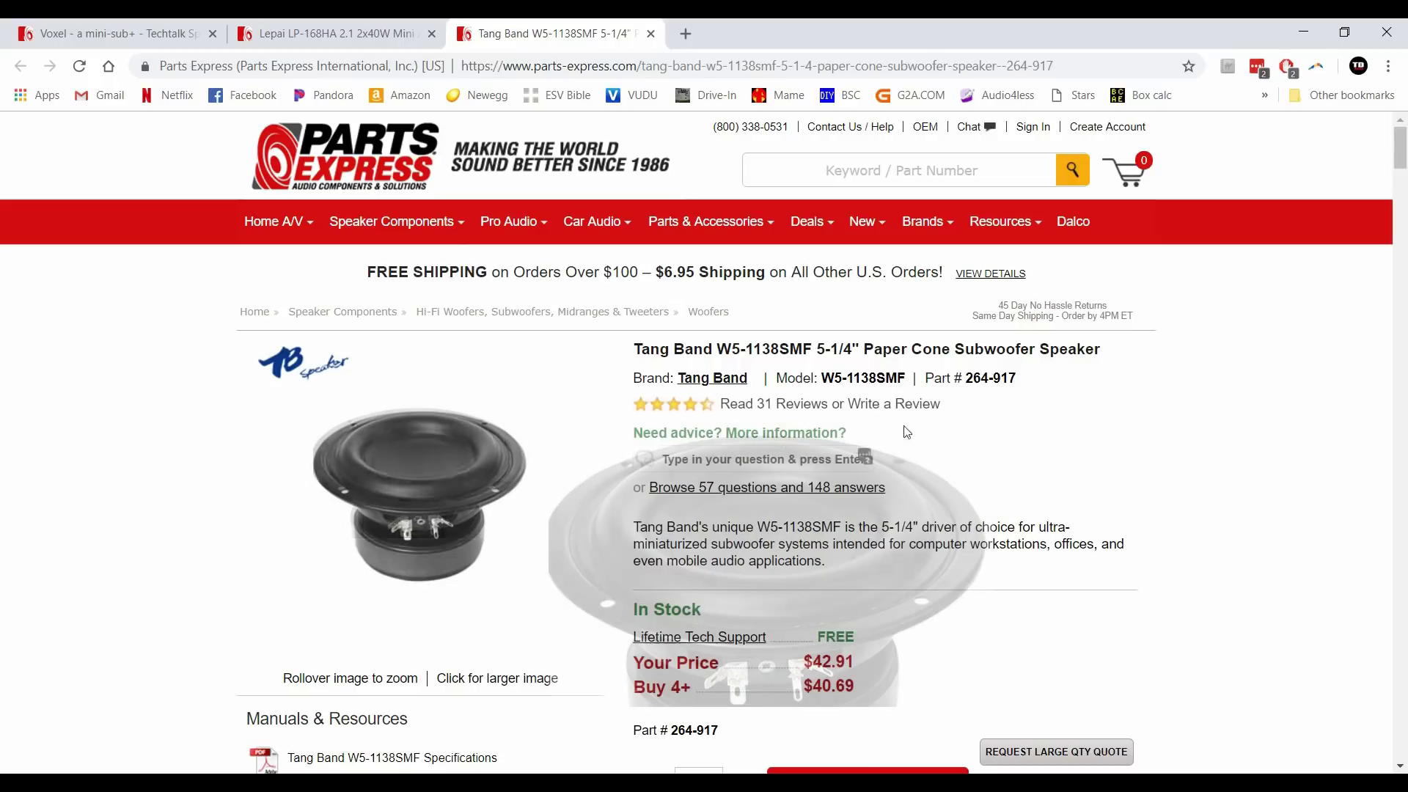
{"action": "scroll", "coordinate": [928, 444], "scroll_direction": "down", "scroll_amount": 3}
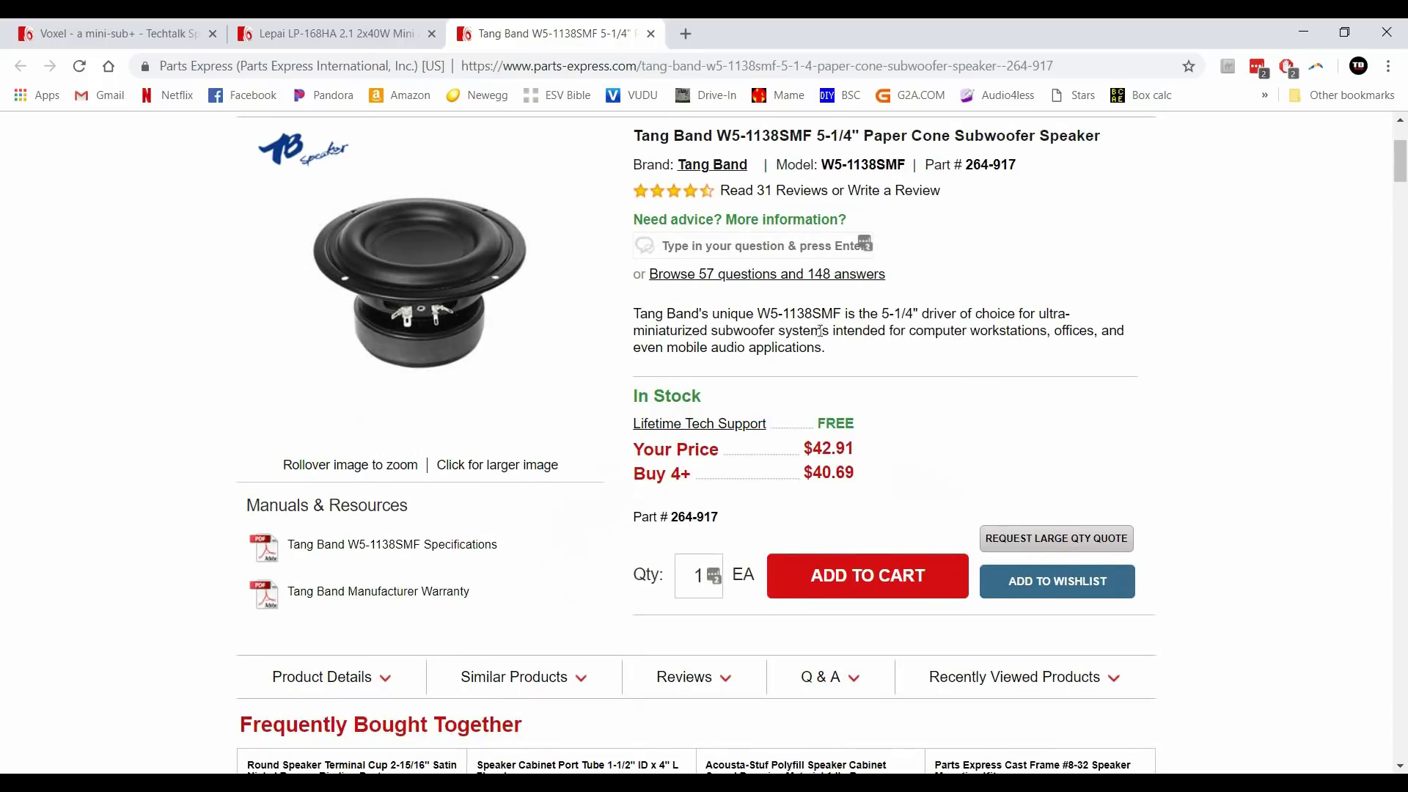
{"action": "mouse_move", "coordinate": [374, 242]}
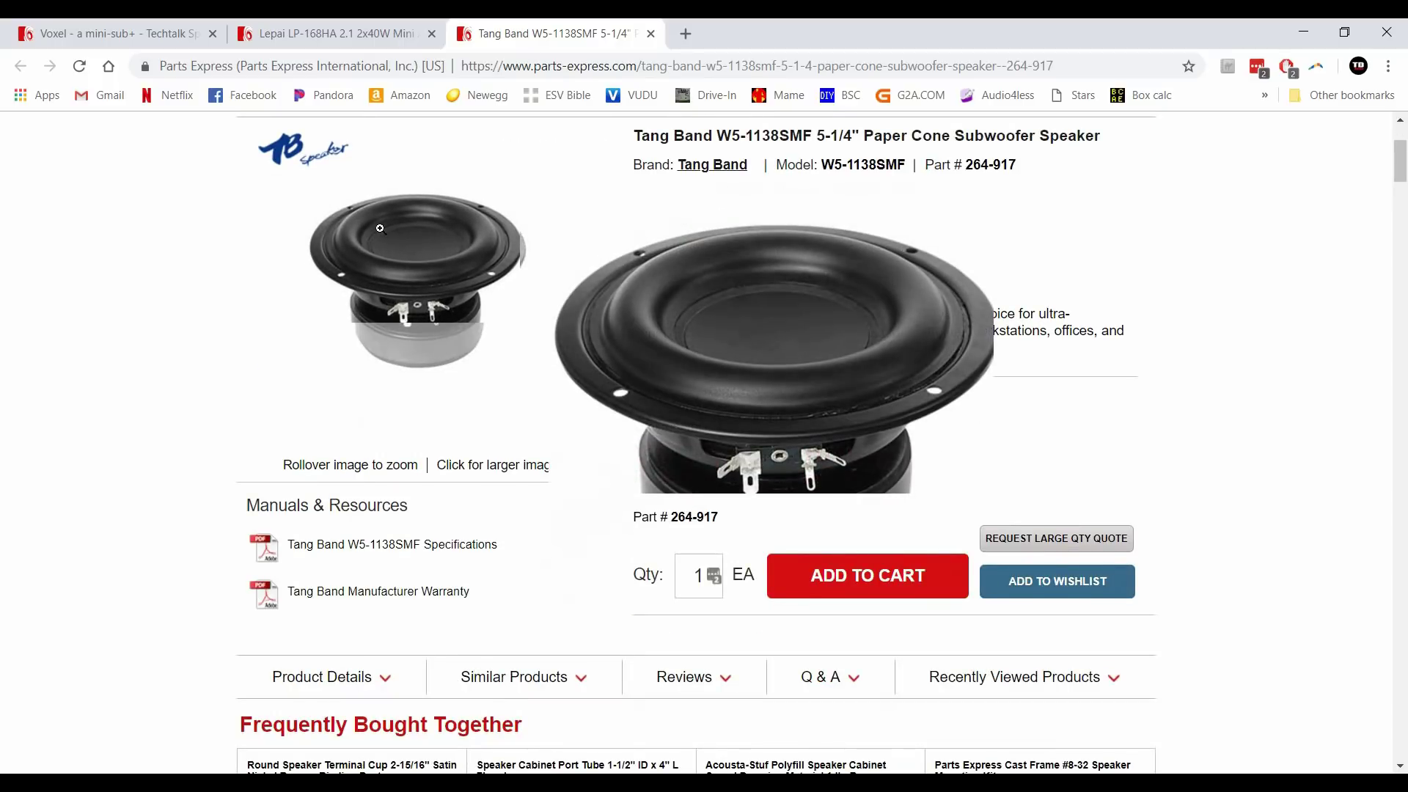
{"action": "scroll", "coordinate": [874, 288], "scroll_direction": "down", "scroll_amount": 6}
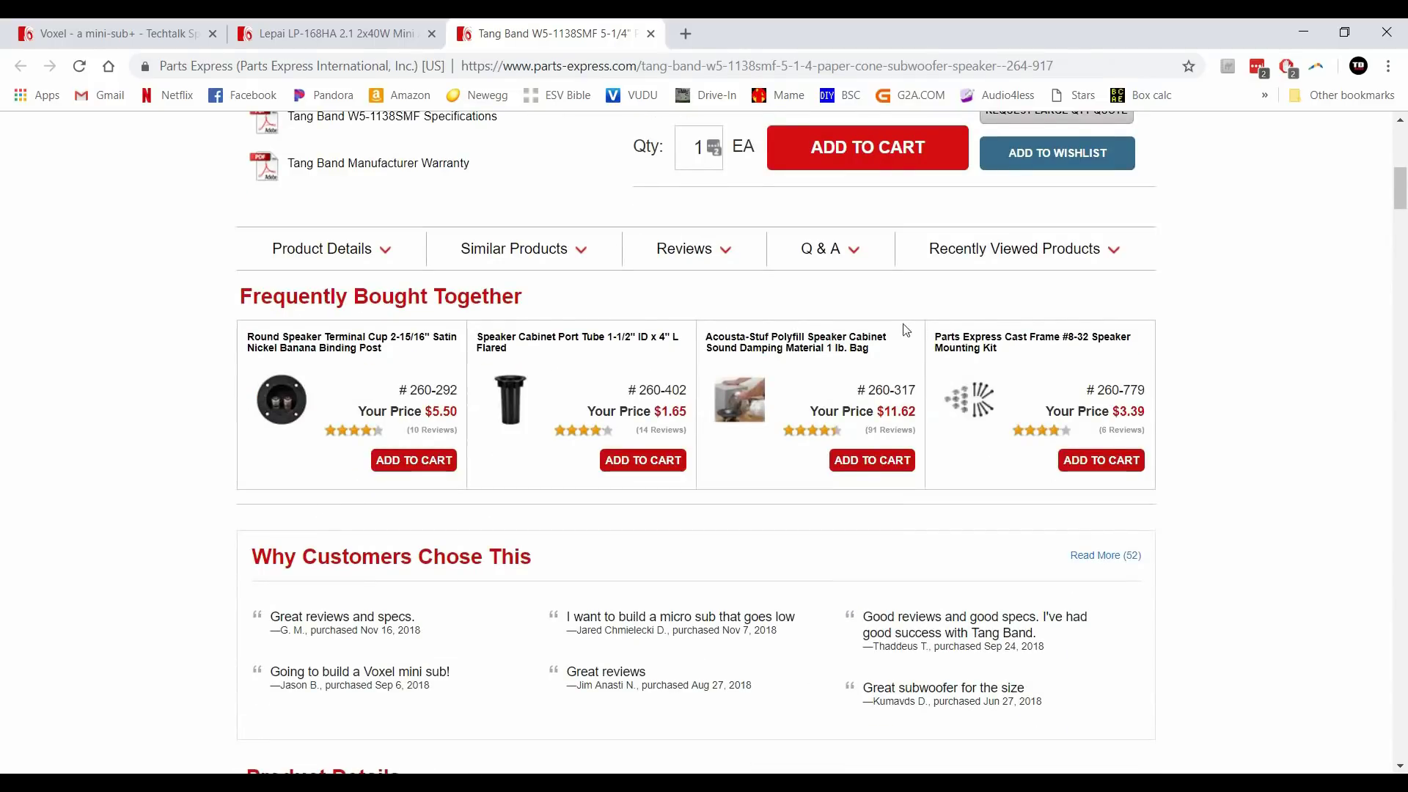
{"action": "scroll", "coordinate": [906, 327], "scroll_direction": "up", "scroll_amount": 9}
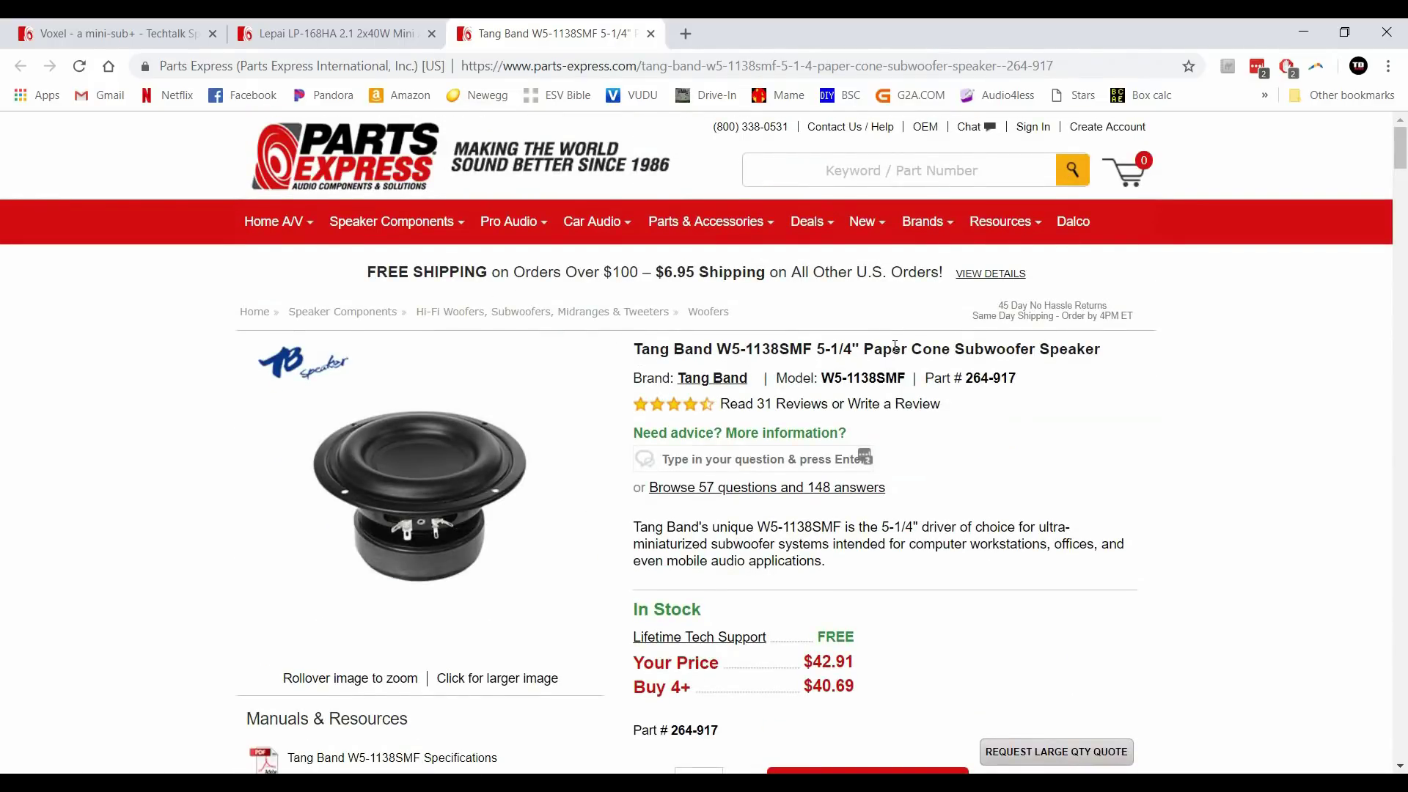
{"action": "scroll", "coordinate": [745, 405], "scroll_direction": "down", "scroll_amount": 6}
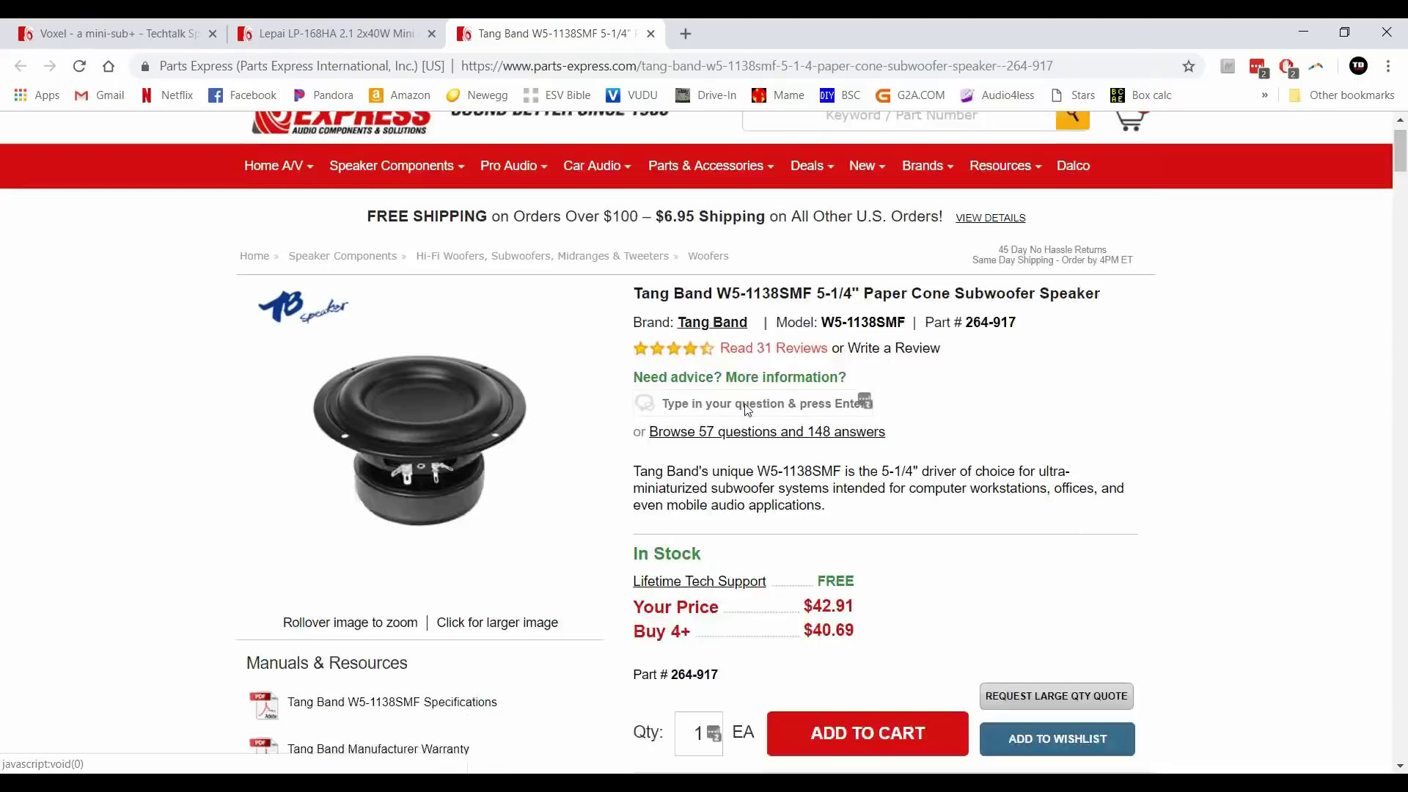
{"action": "scroll", "coordinate": [812, 395], "scroll_direction": "up", "scroll_amount": 3}
{"action": "scroll", "coordinate": [812, 396], "scroll_direction": "down", "scroll_amount": 3}
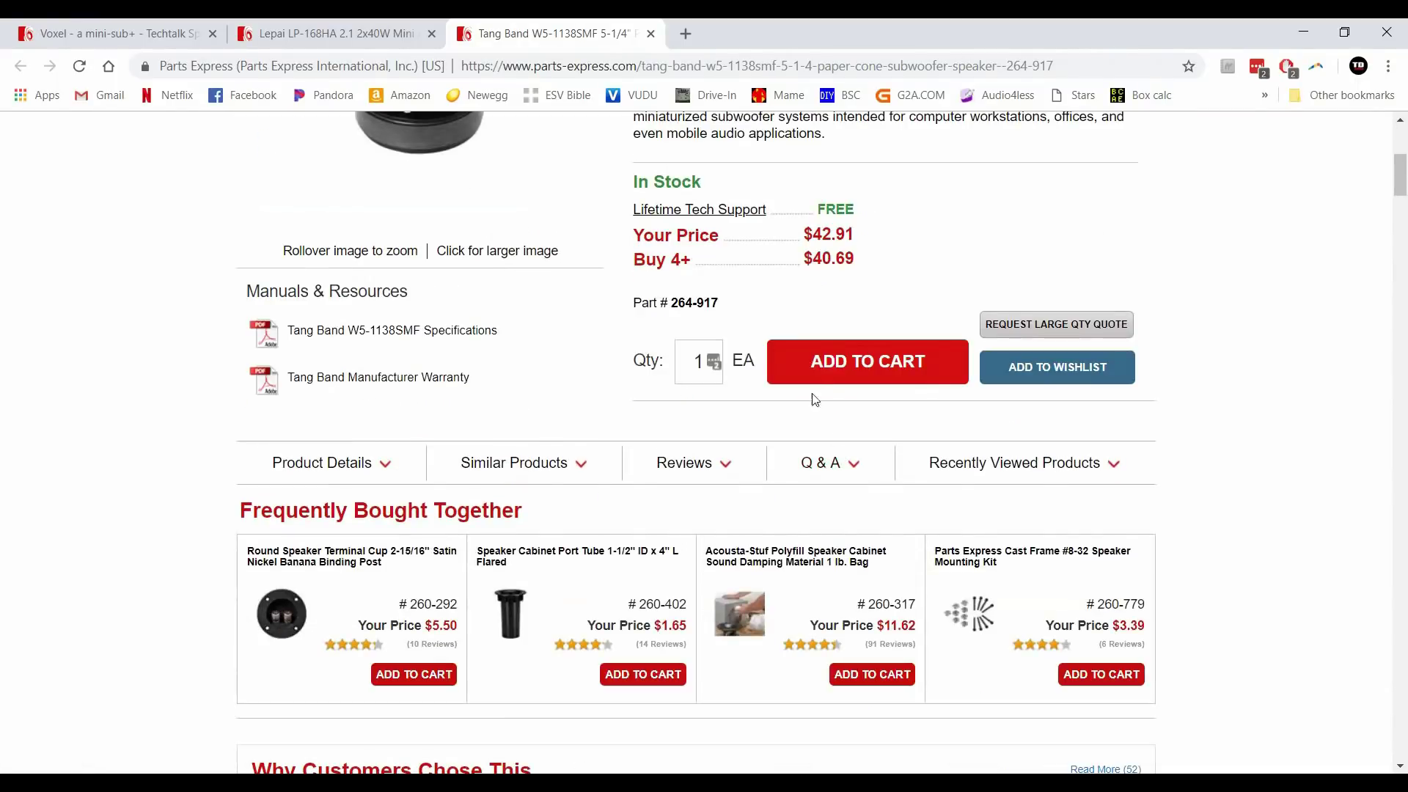
{"action": "scroll", "coordinate": [819, 390], "scroll_direction": "up", "scroll_amount": 3}
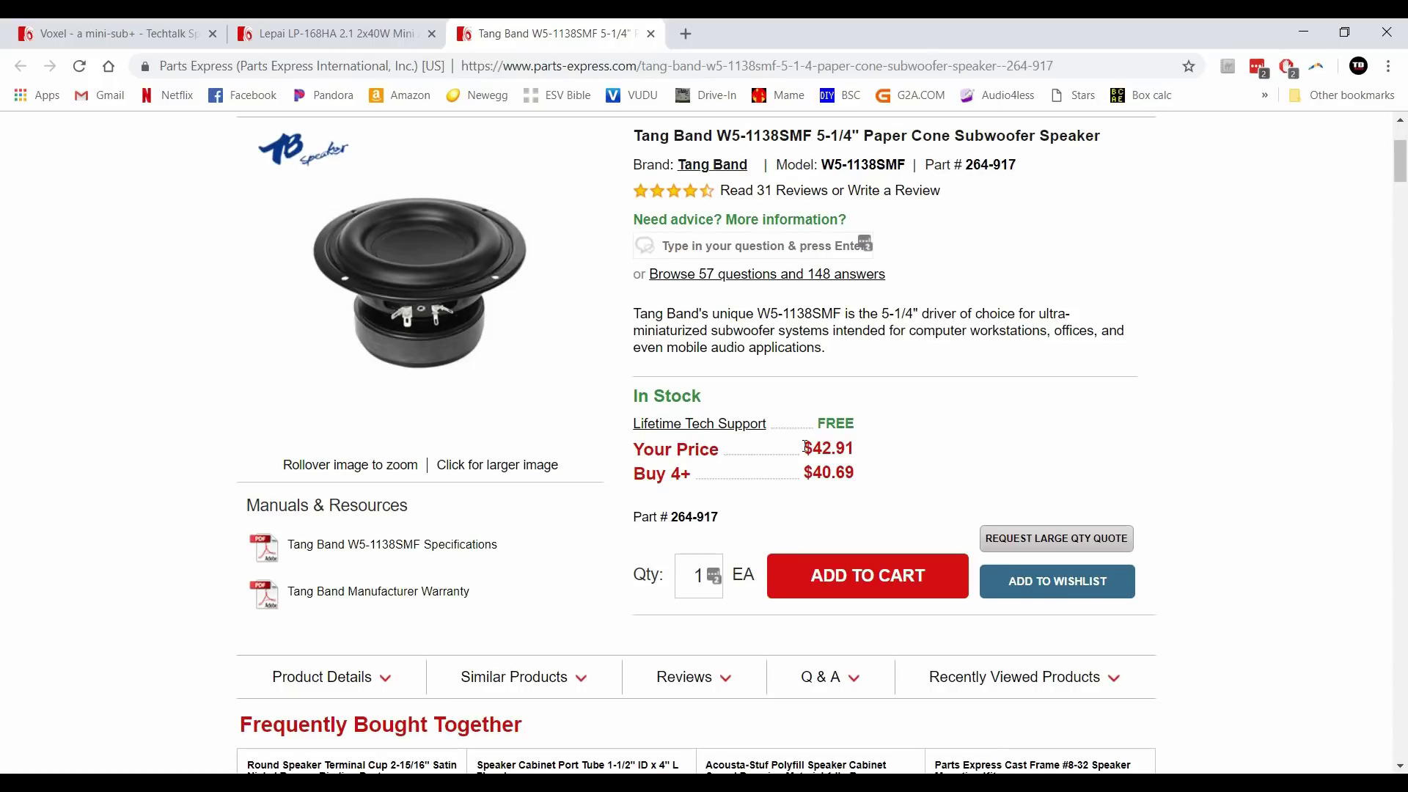
Step: Find the Tang Band driver's product specifications and highlight the RMS power handling row
{"action": "scroll", "coordinate": [894, 346], "scroll_direction": "down", "scroll_amount": 9}
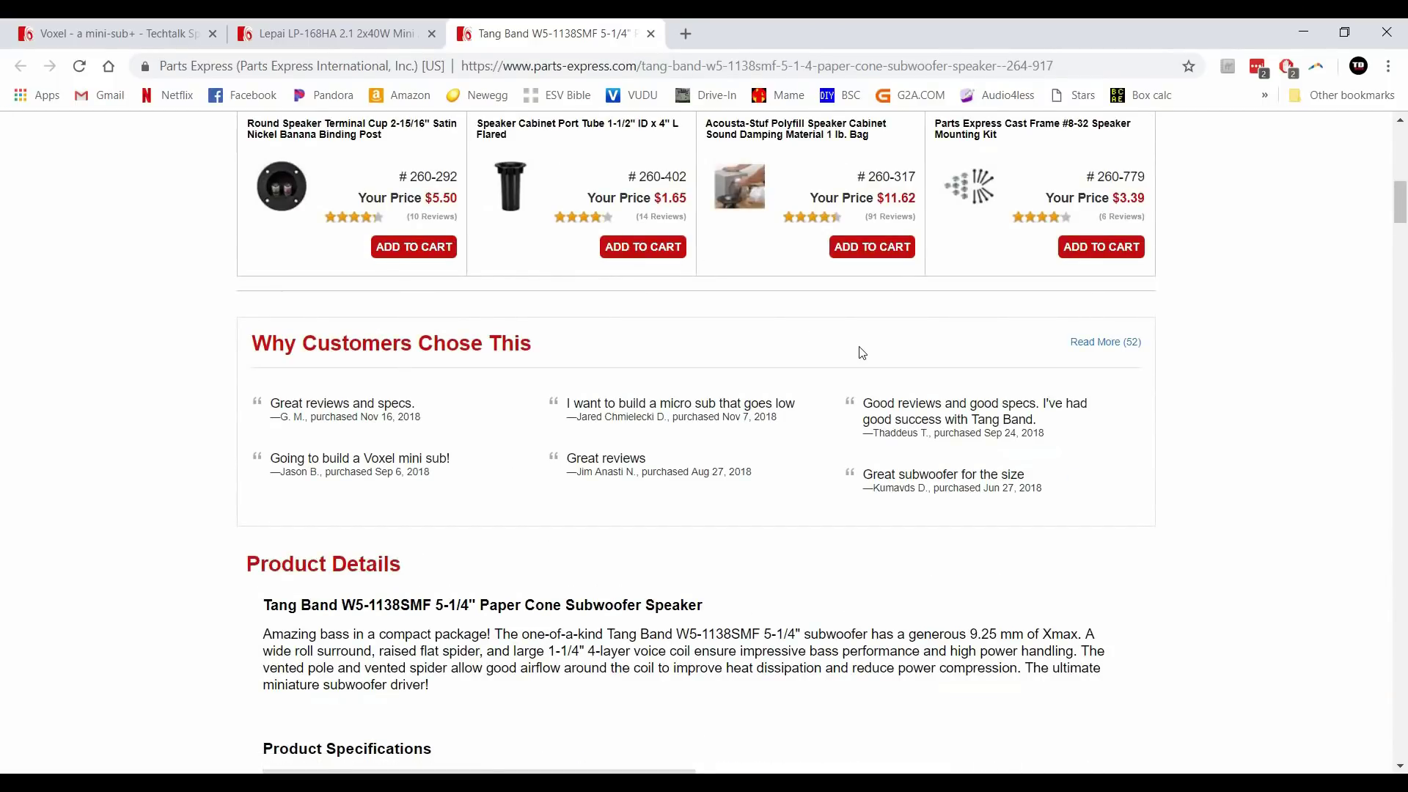
{"action": "scroll", "coordinate": [862, 353], "scroll_direction": "down", "scroll_amount": 3}
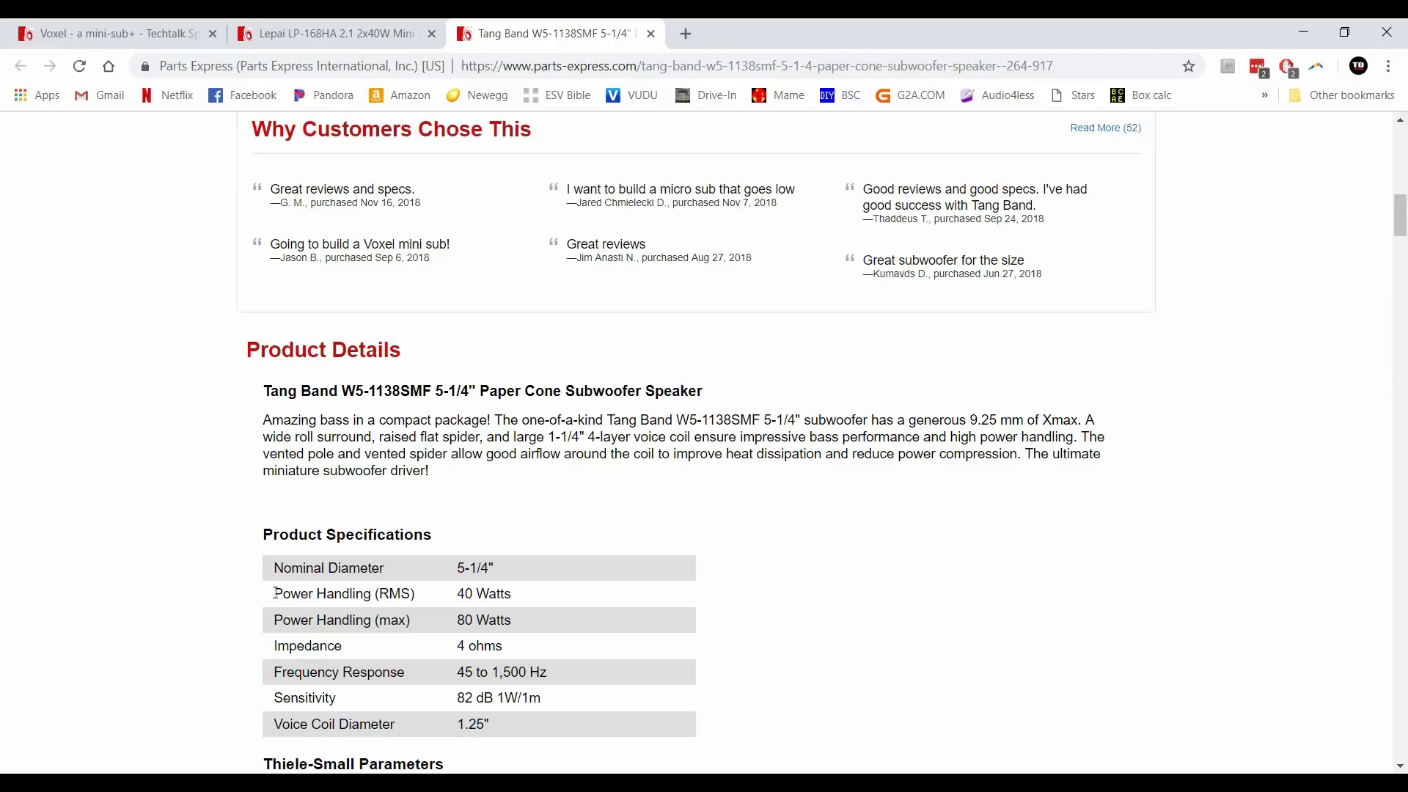
{"action": "triple_click", "coordinate": [506, 592]}
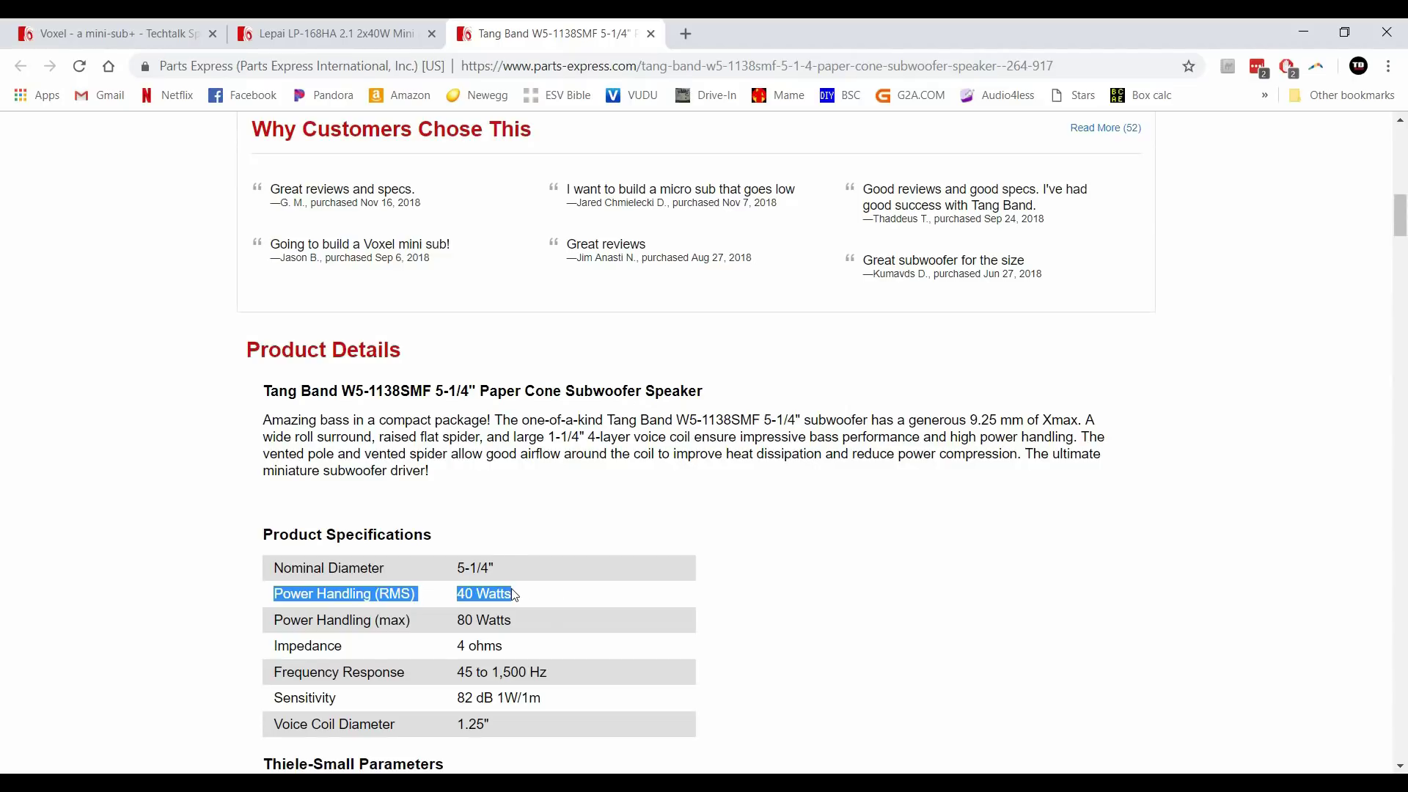
{"action": "left_click", "coordinate": [513, 594]}
{"action": "triple_click", "coordinate": [514, 595]}
{"action": "left_click_drag", "start_coordinate": [515, 601], "coordinate": [591, 613]}
Step: Highlight the maximum linear excursion (Xmax) row in the driver's Thiele-Small parameters, then clear the highlight
{"action": "scroll", "coordinate": [693, 623], "scroll_direction": "down", "scroll_amount": 13}
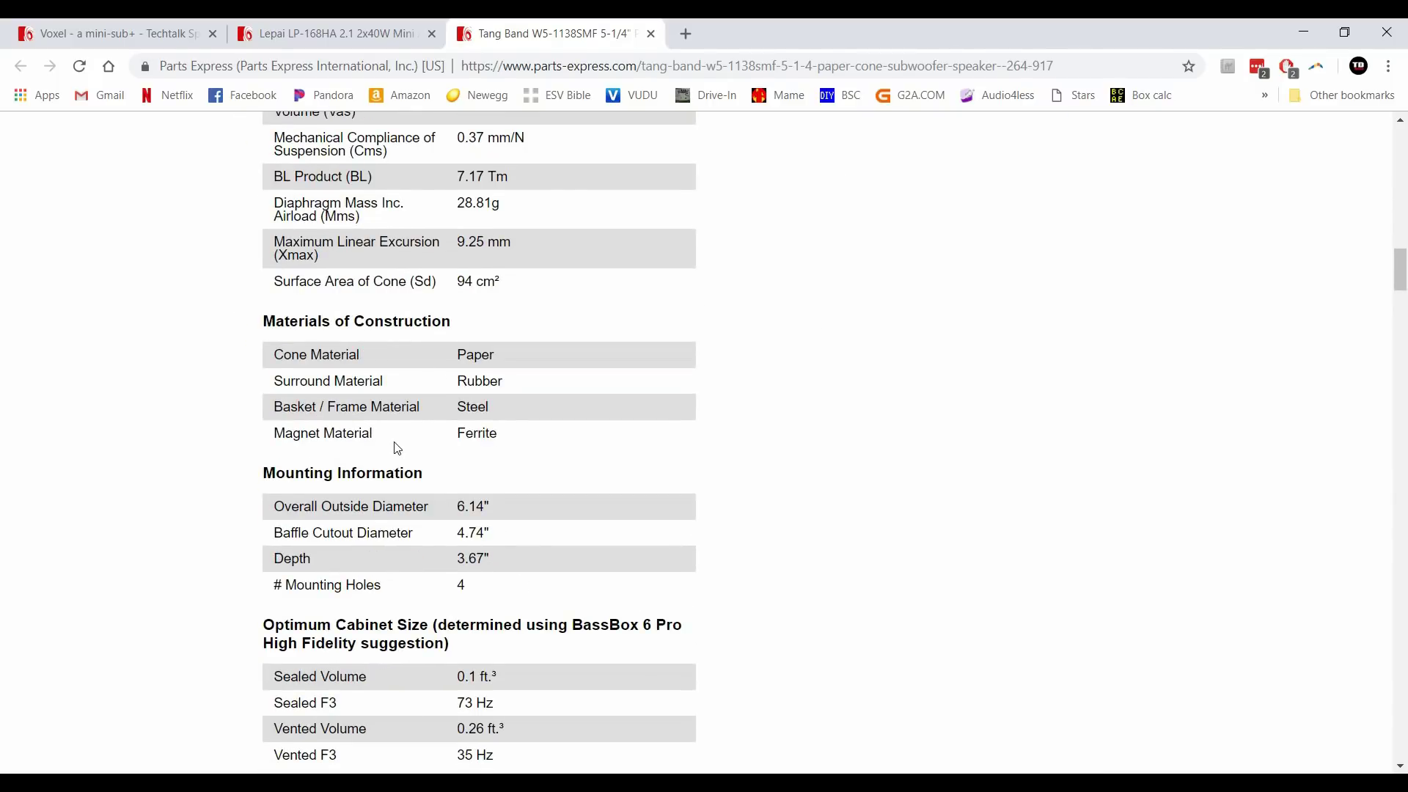
{"action": "scroll", "coordinate": [397, 448], "scroll_direction": "up", "scroll_amount": 3}
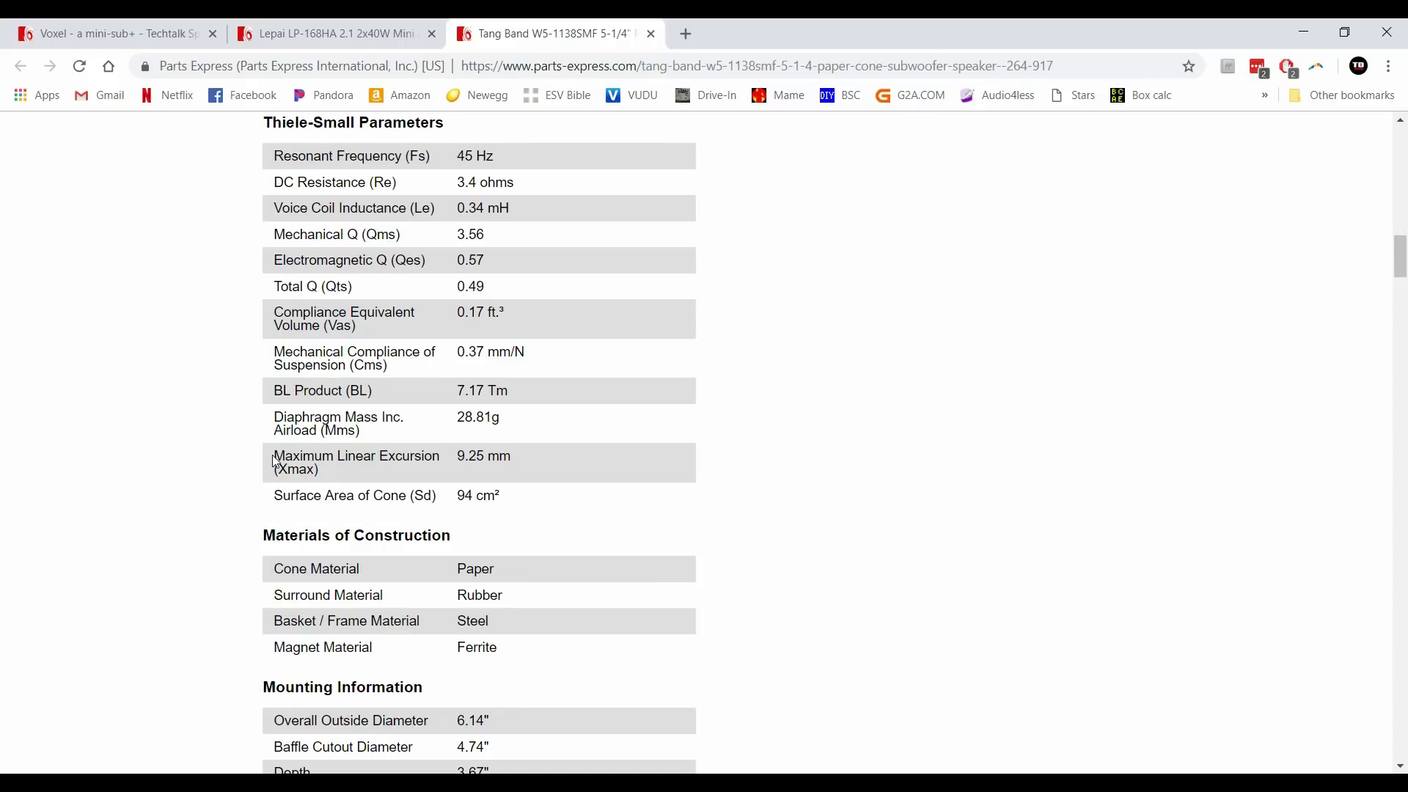
{"action": "left_click_drag", "start_coordinate": [273, 460], "coordinate": [477, 456]}
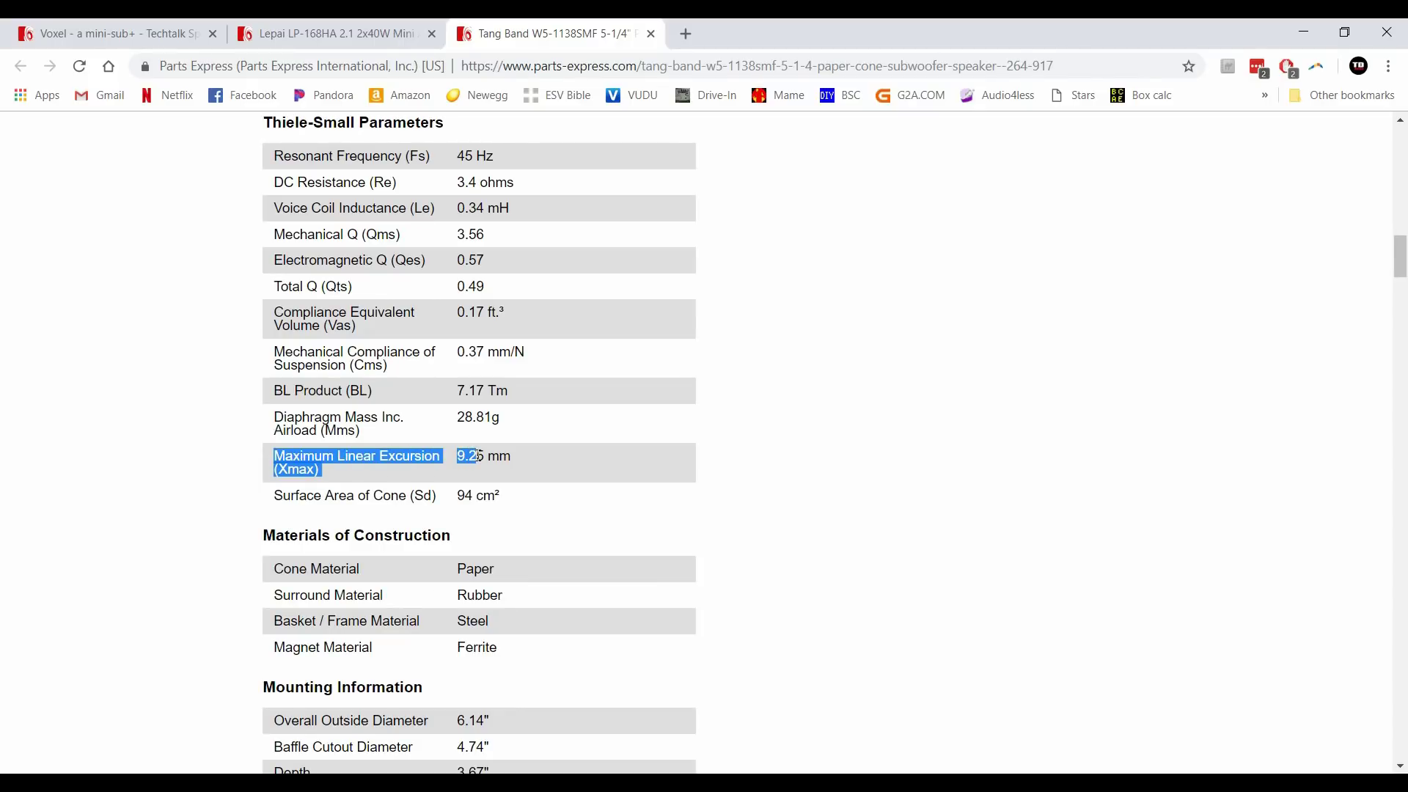
{"action": "left_click_drag", "start_coordinate": [478, 456], "coordinate": [510, 456]}
{"action": "left_click", "coordinate": [494, 457]}
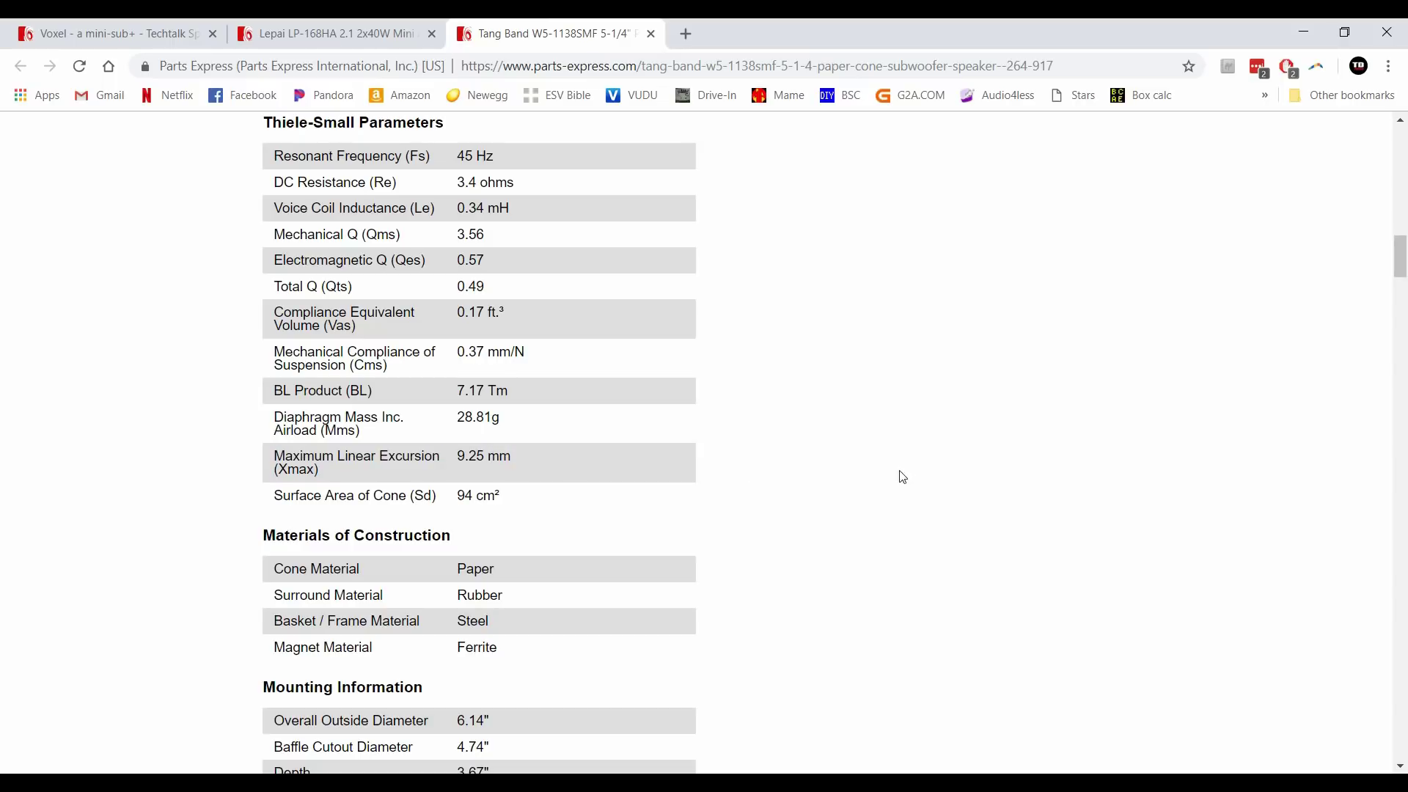
{"action": "scroll", "coordinate": [833, 495], "scroll_direction": "up", "scroll_amount": 3}
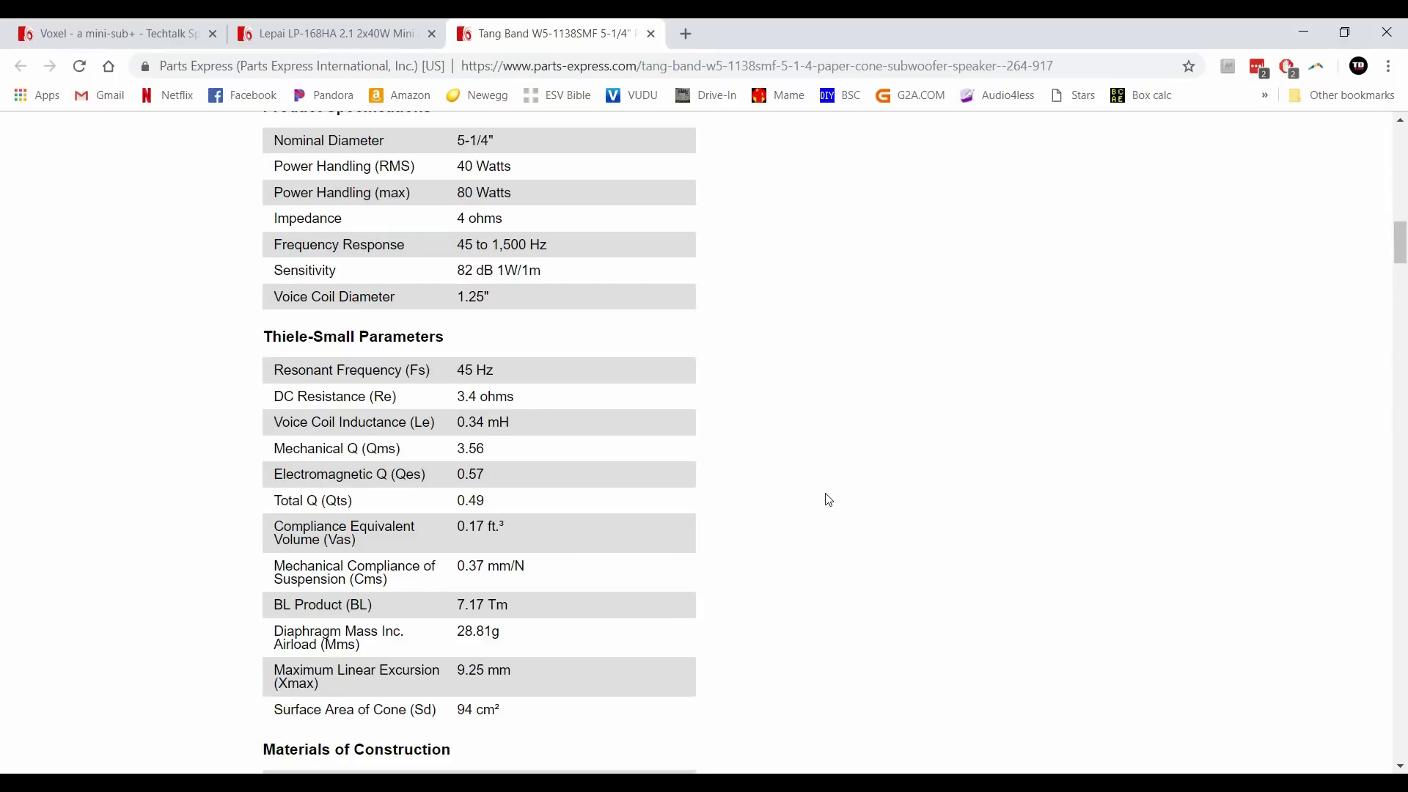
{"action": "scroll", "coordinate": [828, 499], "scroll_direction": "up", "scroll_amount": 3}
{"action": "scroll", "coordinate": [806, 514], "scroll_direction": "up", "scroll_amount": 5}
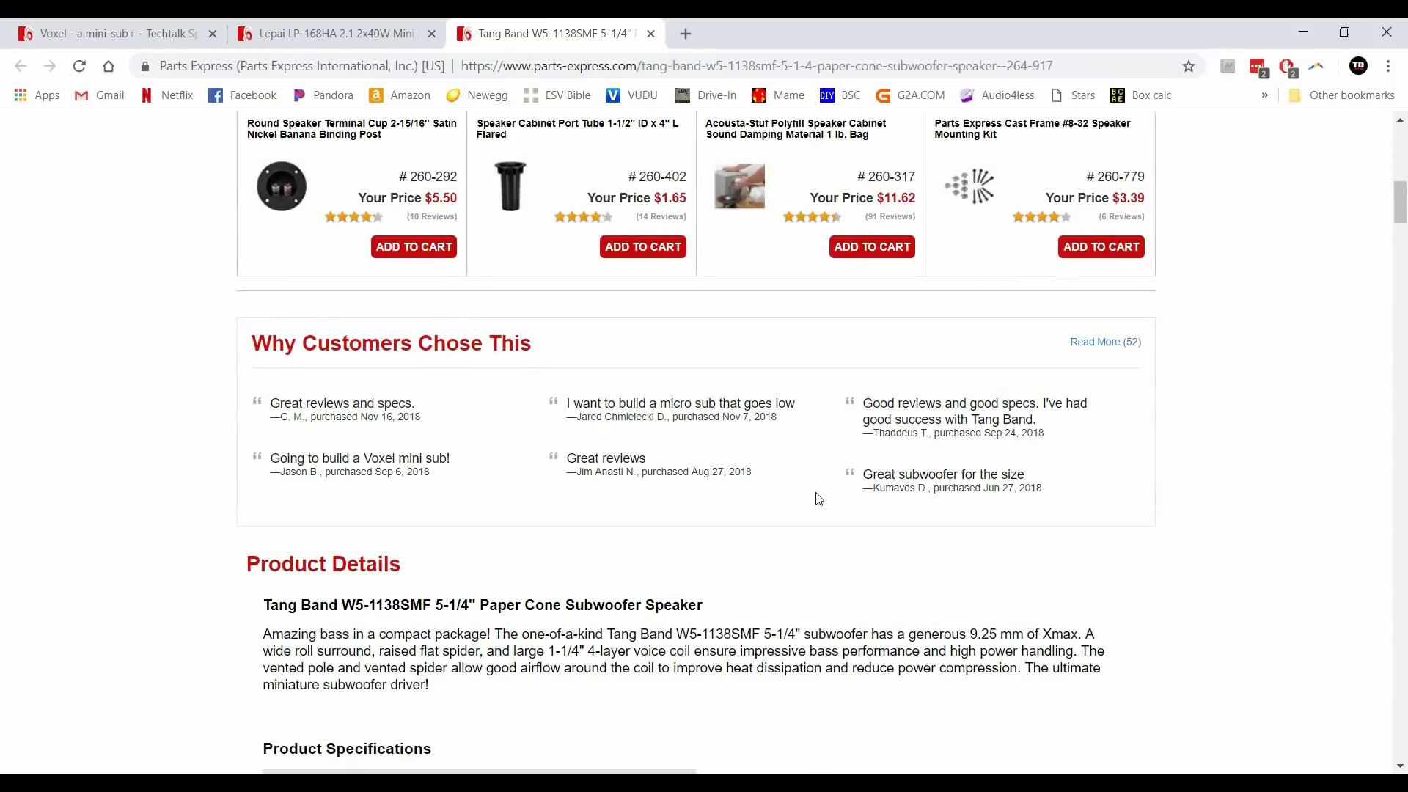
{"action": "scroll", "coordinate": [795, 495], "scroll_direction": "up", "scroll_amount": 8}
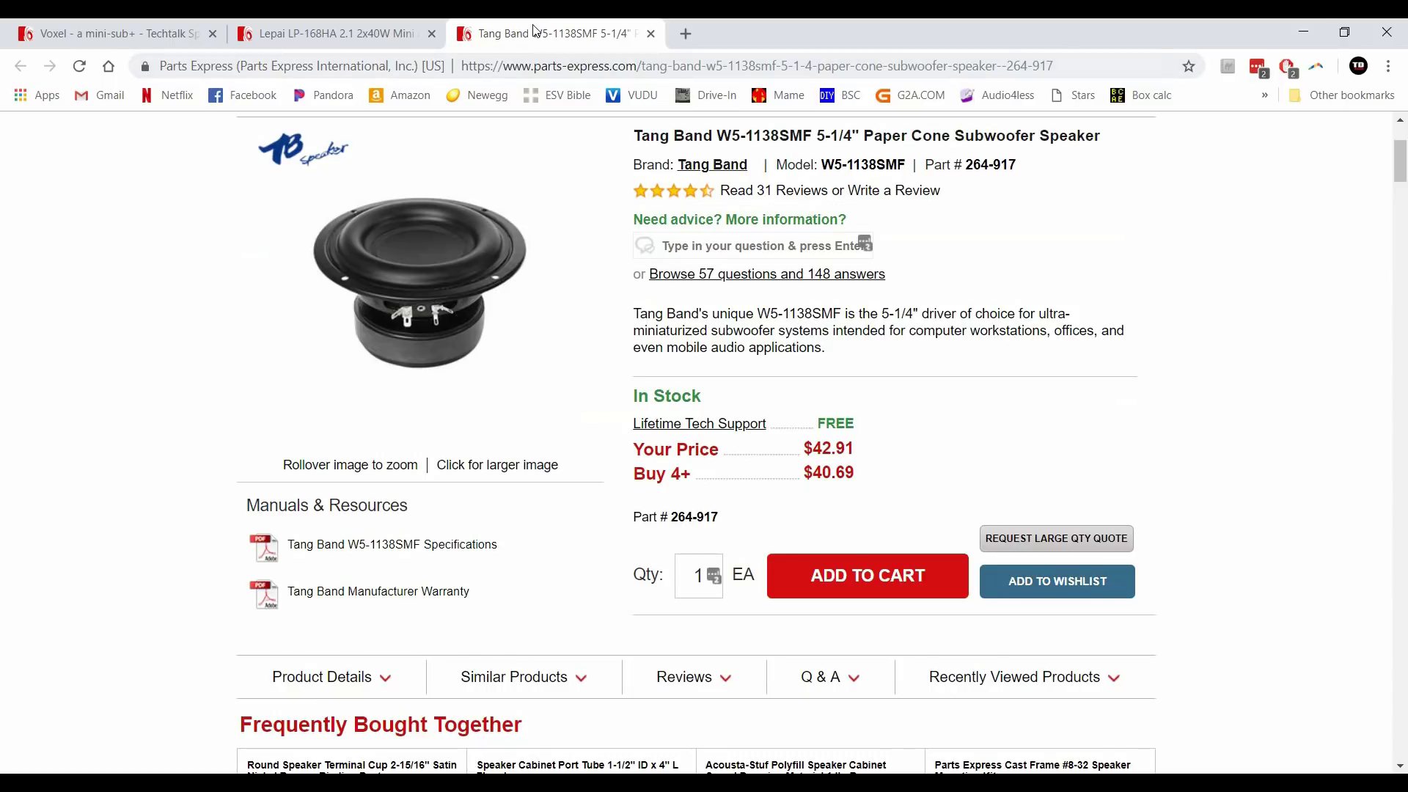
Step: Open the Lepai LP-168HA amplifier page and highlight its model number and the description of its stereo and subwoofer outputs
{"action": "left_click", "coordinate": [330, 33]}
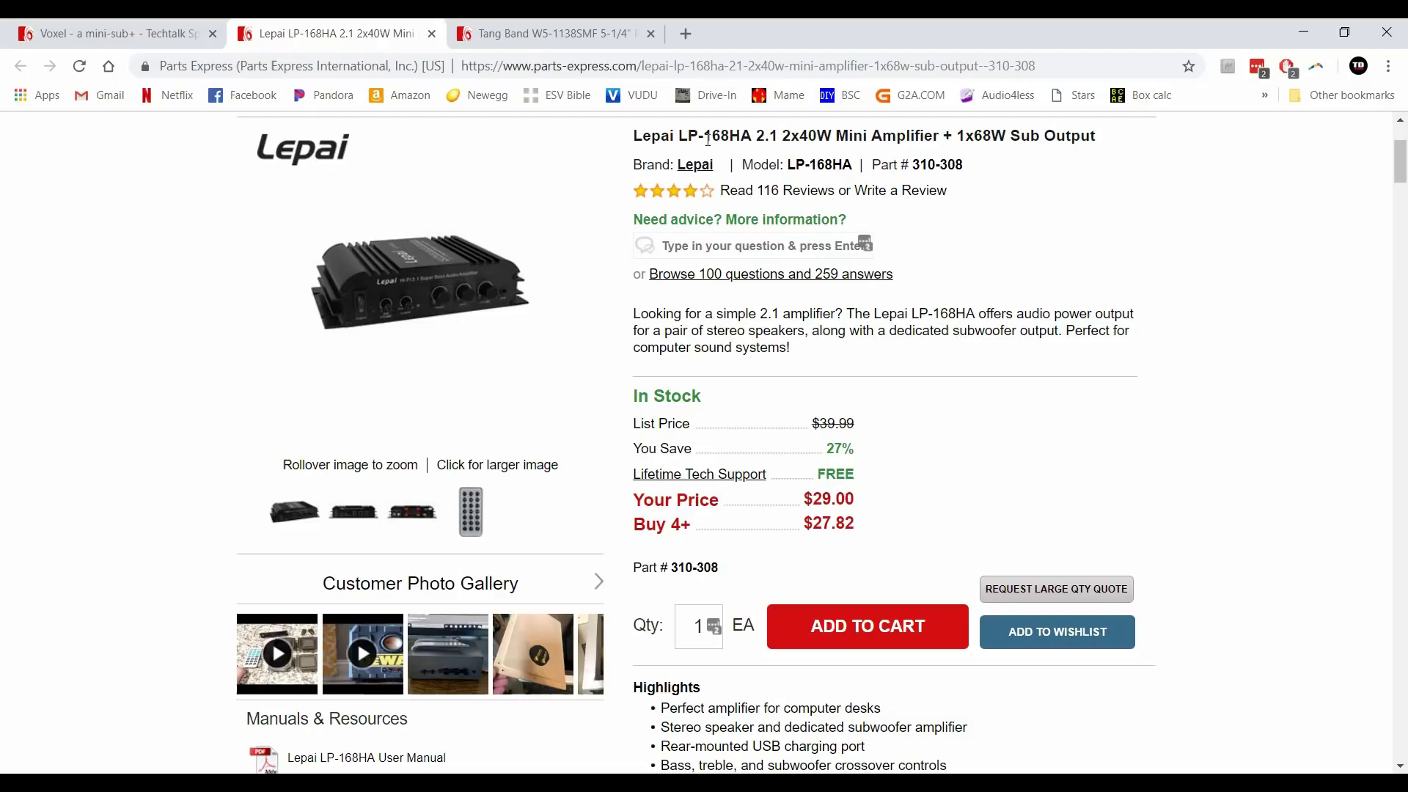
{"action": "left_click_drag", "start_coordinate": [681, 135], "coordinate": [749, 141]}
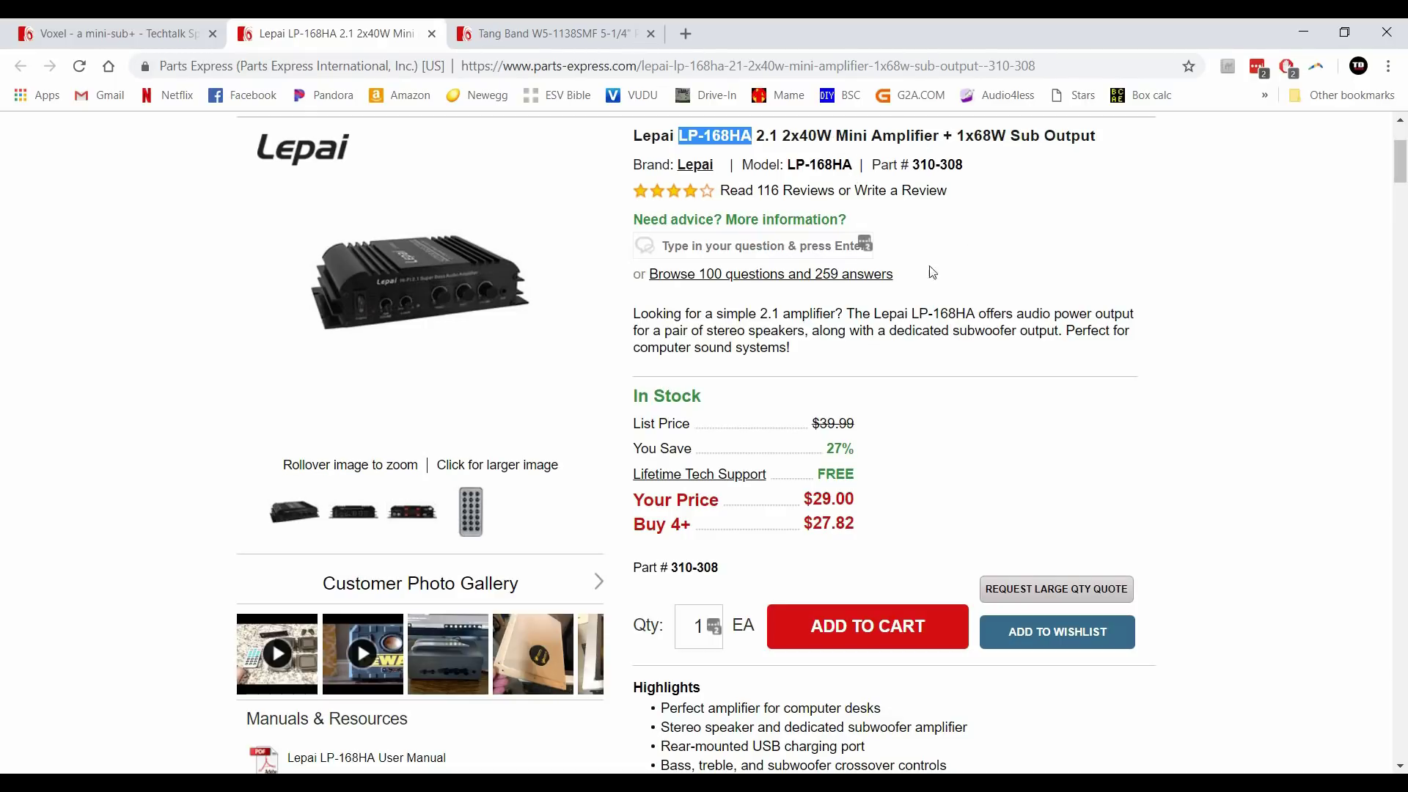
{"action": "left_click_drag", "start_coordinate": [634, 314], "coordinate": [1031, 334]}
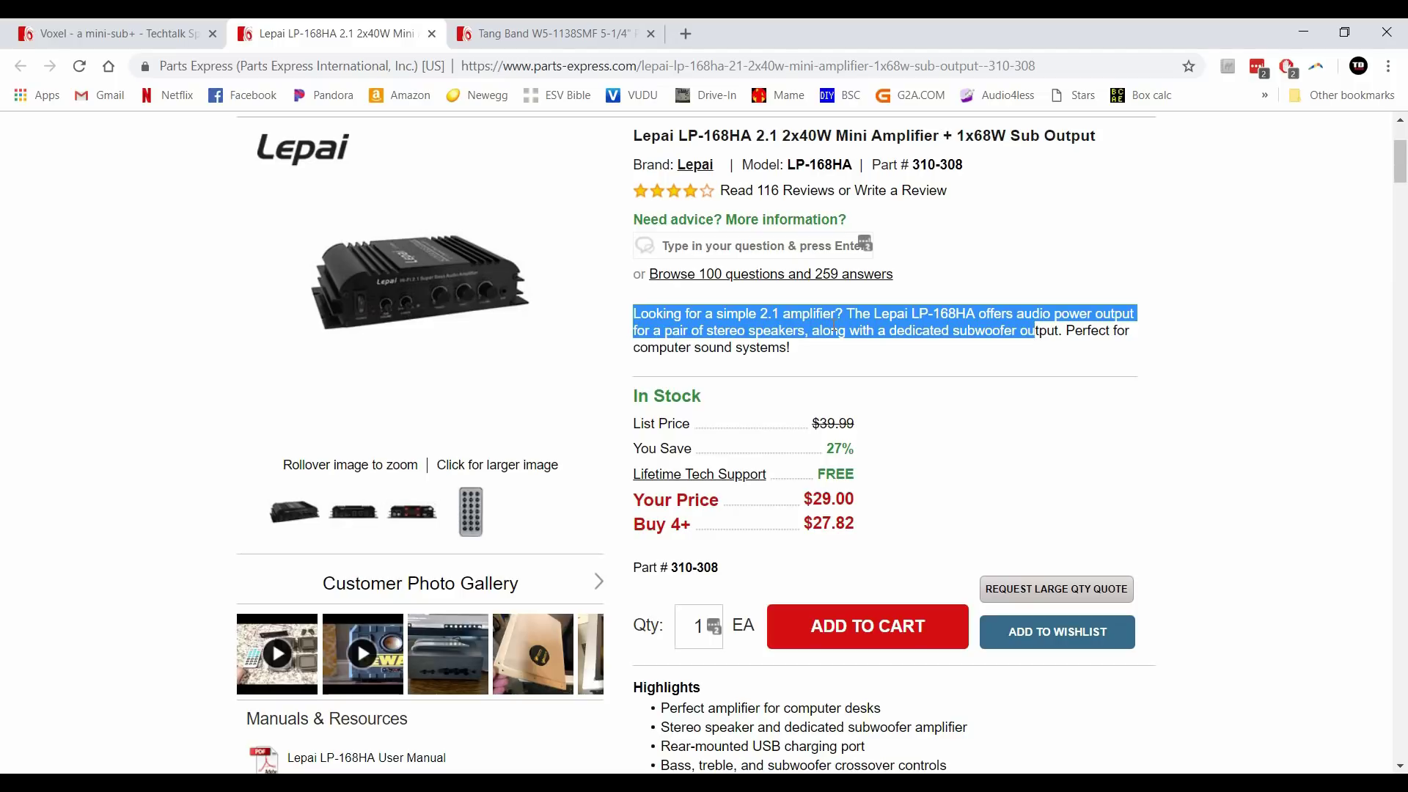
{"action": "left_click", "coordinate": [757, 337]}
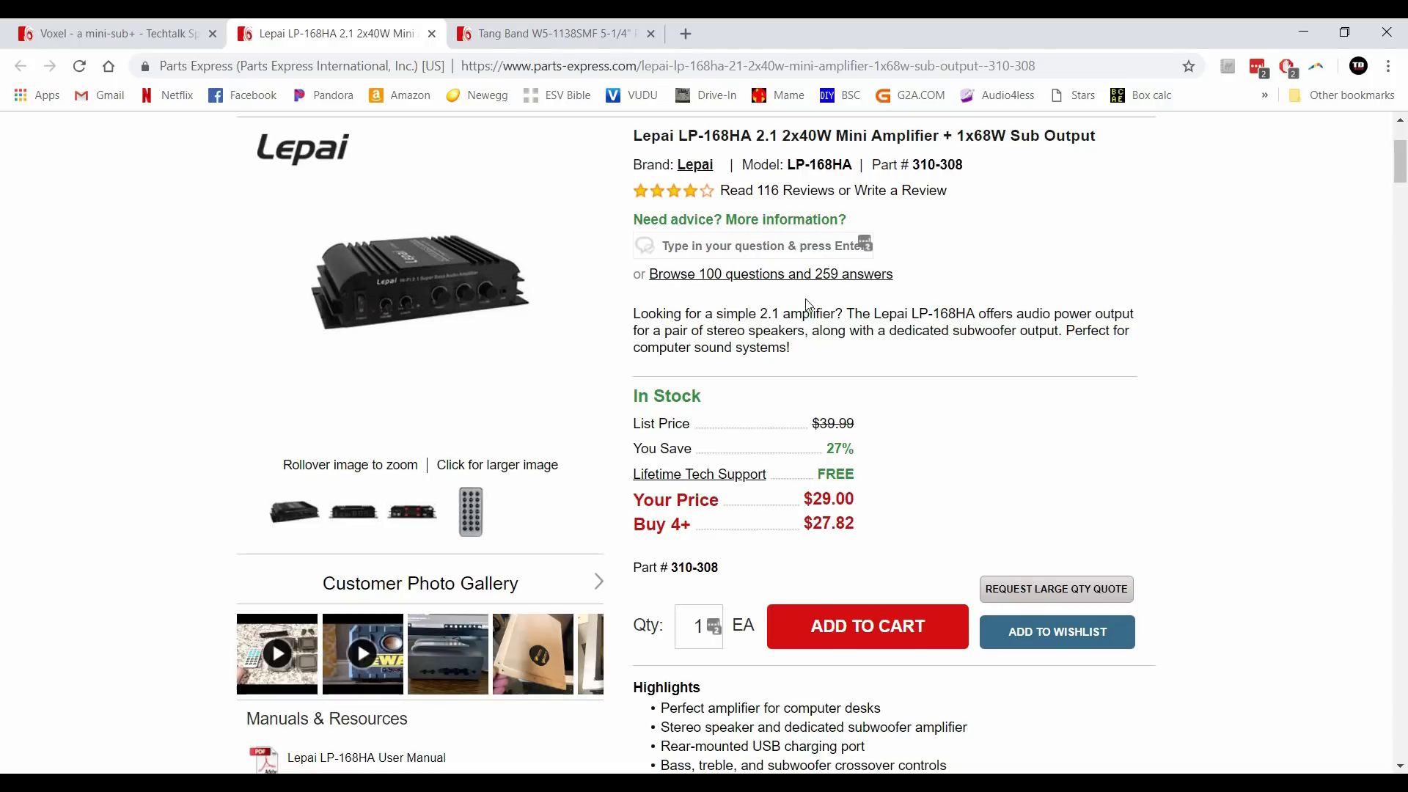
Step: Return to the Tang Band subwoofer page and highlight the RMS and maximum power handling rows for comparison with the amplifier
{"action": "left_click", "coordinate": [578, 35]}
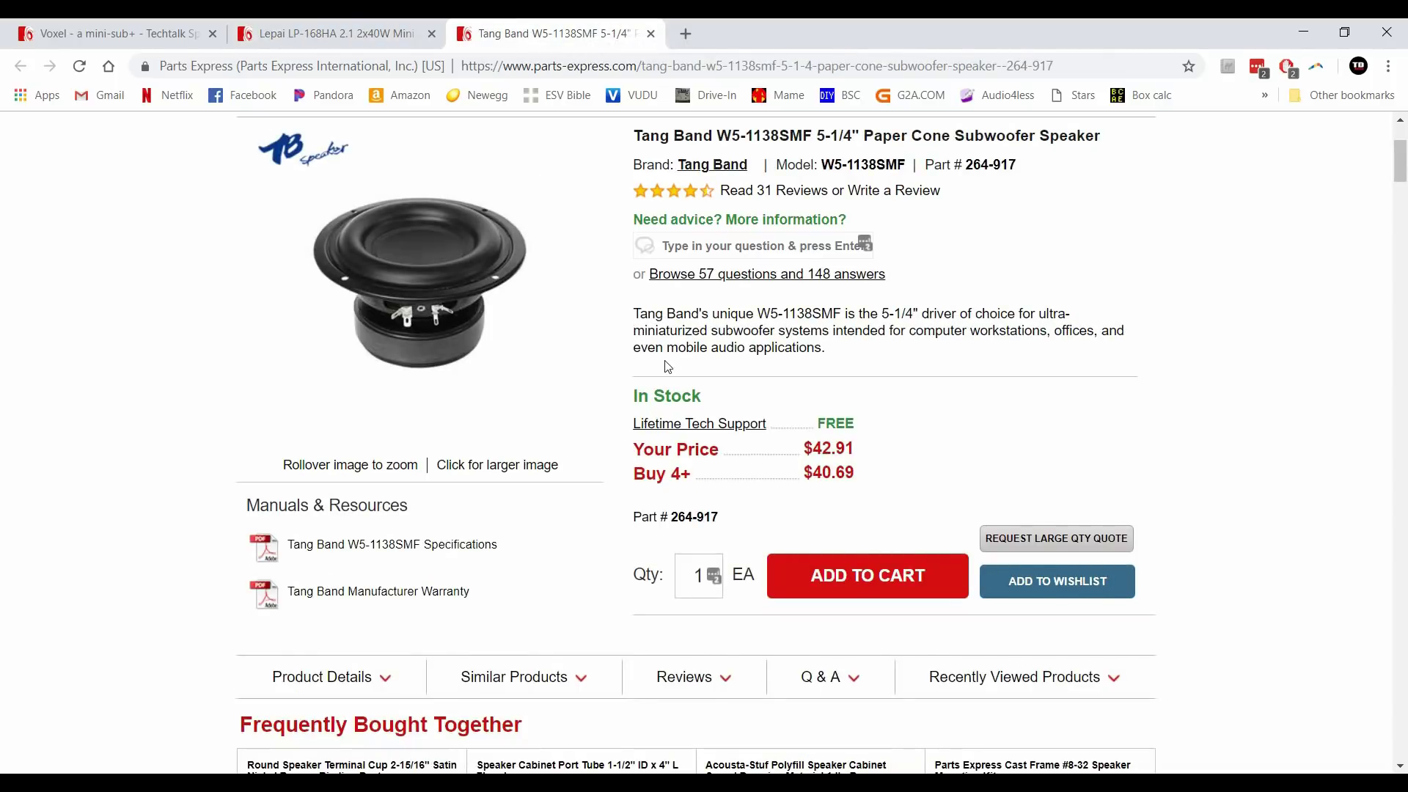
{"action": "scroll", "coordinate": [660, 364], "scroll_direction": "down", "scroll_amount": 10}
{"action": "scroll", "coordinate": [607, 389], "scroll_direction": "down", "scroll_amount": 3}
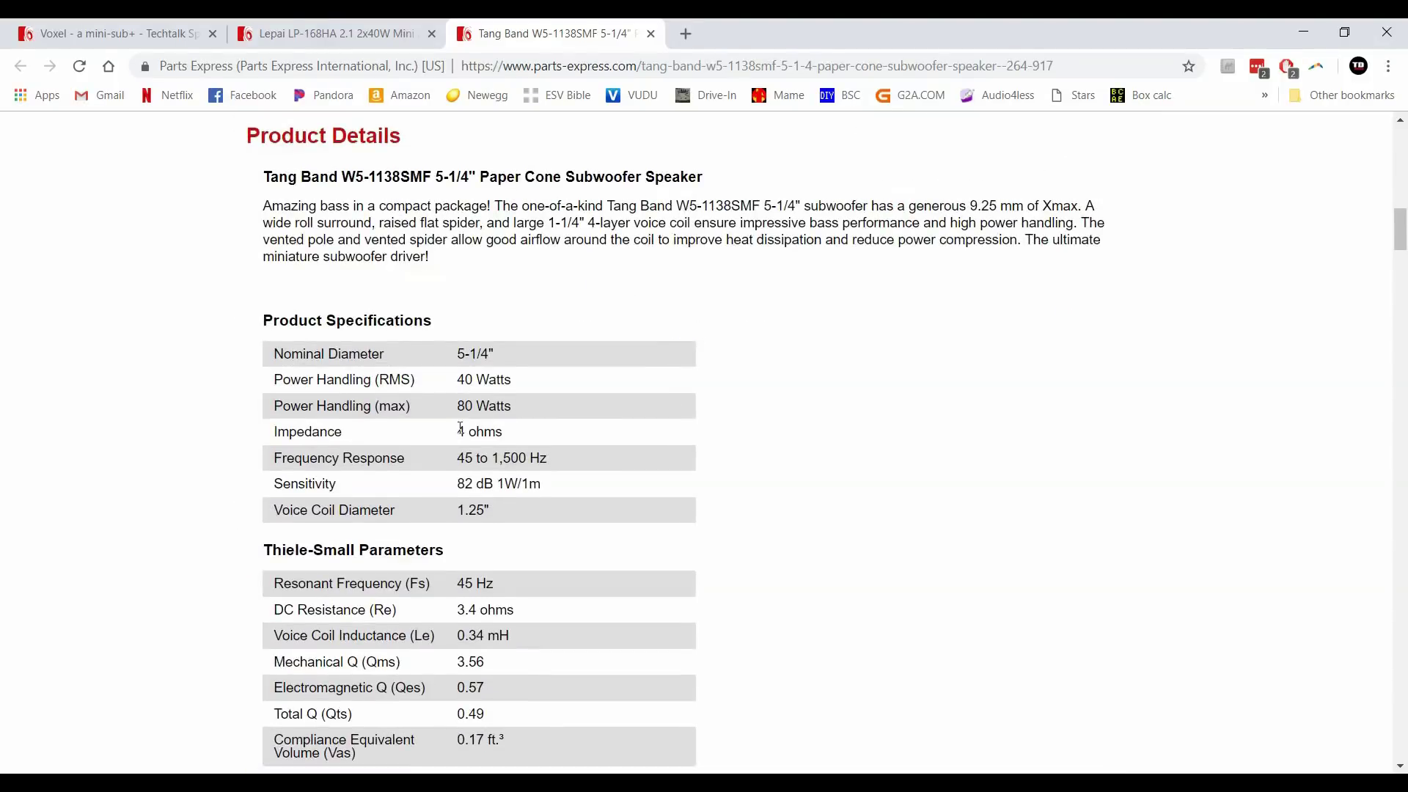
{"action": "left_click_drag", "start_coordinate": [289, 385], "coordinate": [608, 416]}
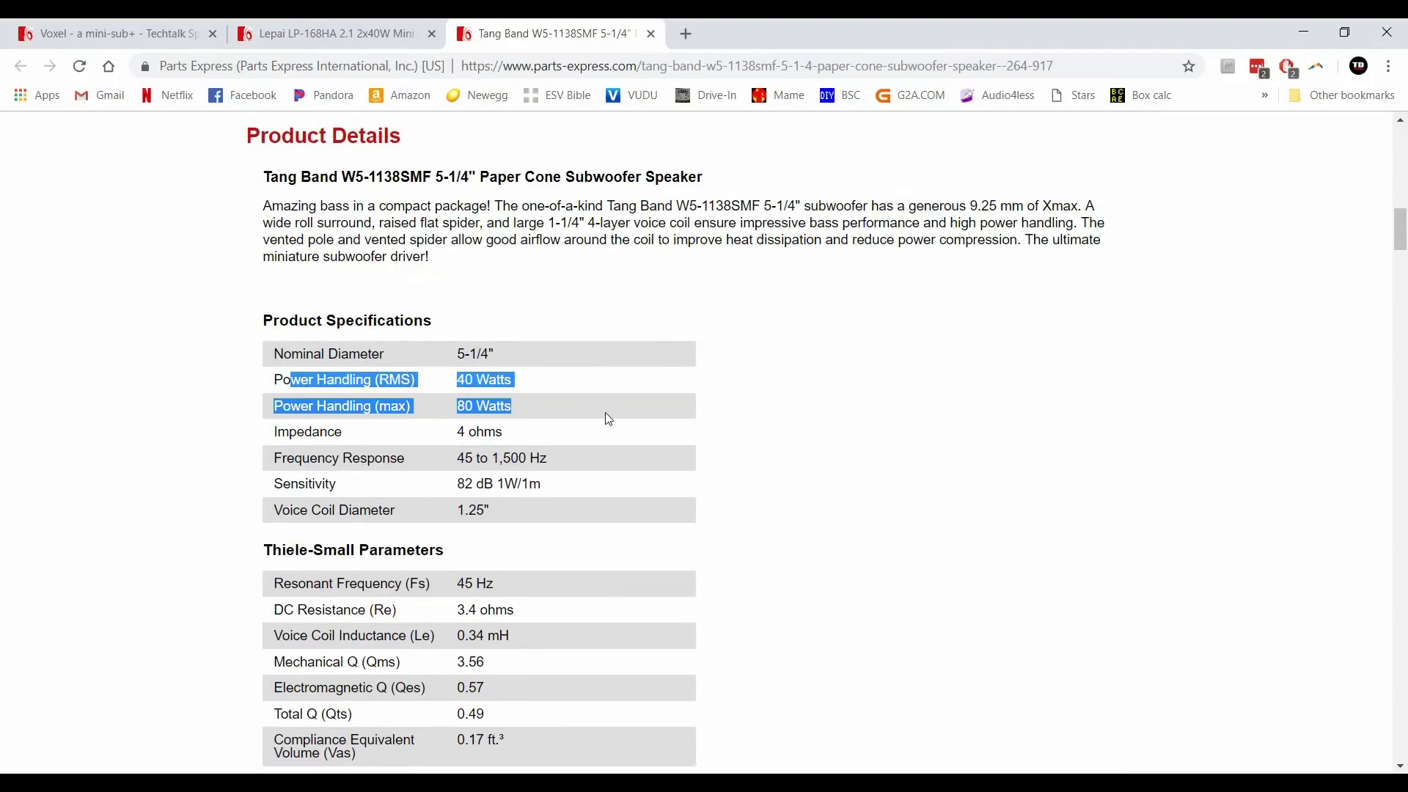
{"action": "left_click", "coordinate": [950, 458]}
{"action": "scroll", "coordinate": [950, 458], "scroll_direction": "up", "scroll_amount": 15}
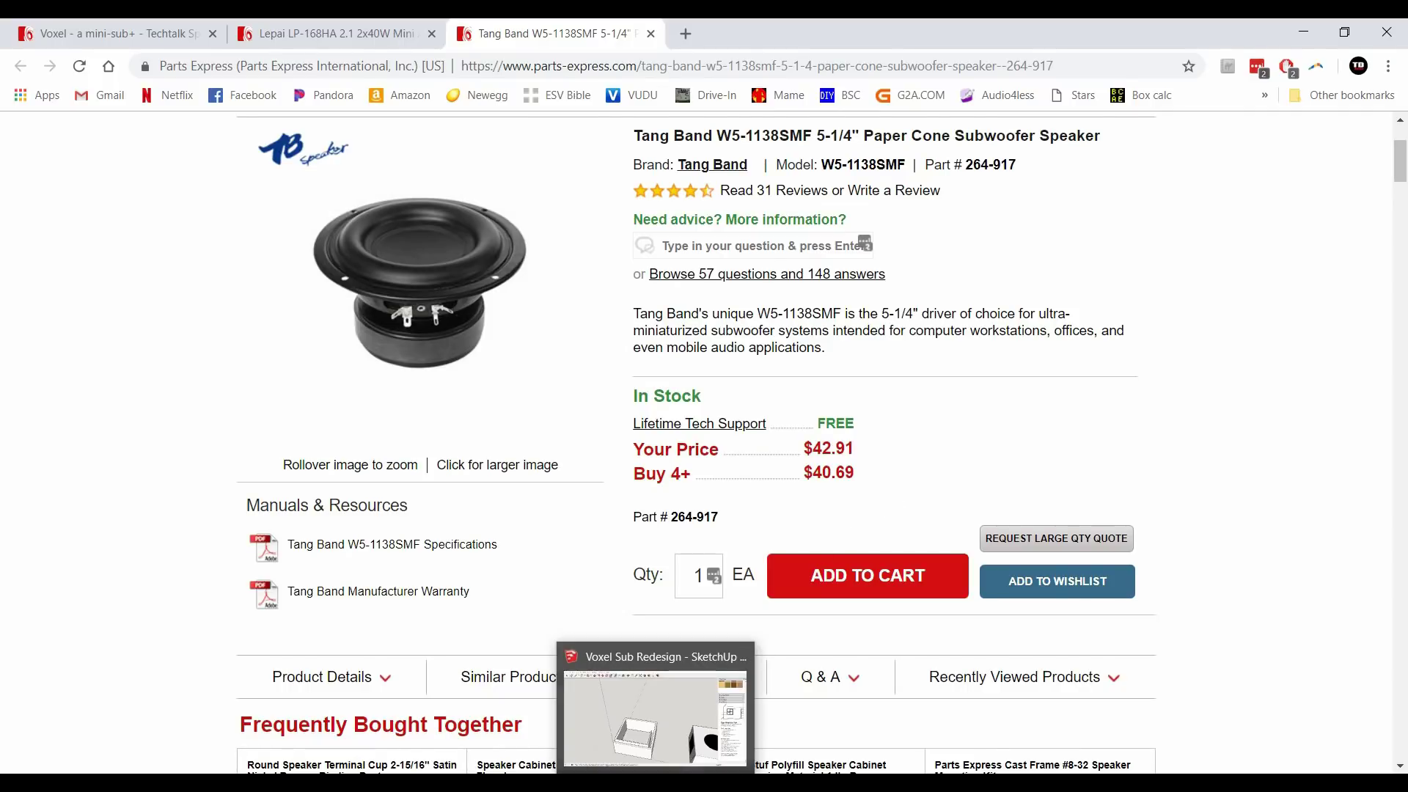
Step: Switch to the Voxel Sub Redesign model in SketchUp and inspect the open enclosure's interior and internal port panels
{"action": "left_click", "coordinate": [650, 711]}
{"action": "left_click_drag", "start_coordinate": [533, 521], "coordinate": [577, 654]}
{"action": "scroll", "coordinate": [456, 604], "scroll_direction": "up", "scroll_amount": 2}
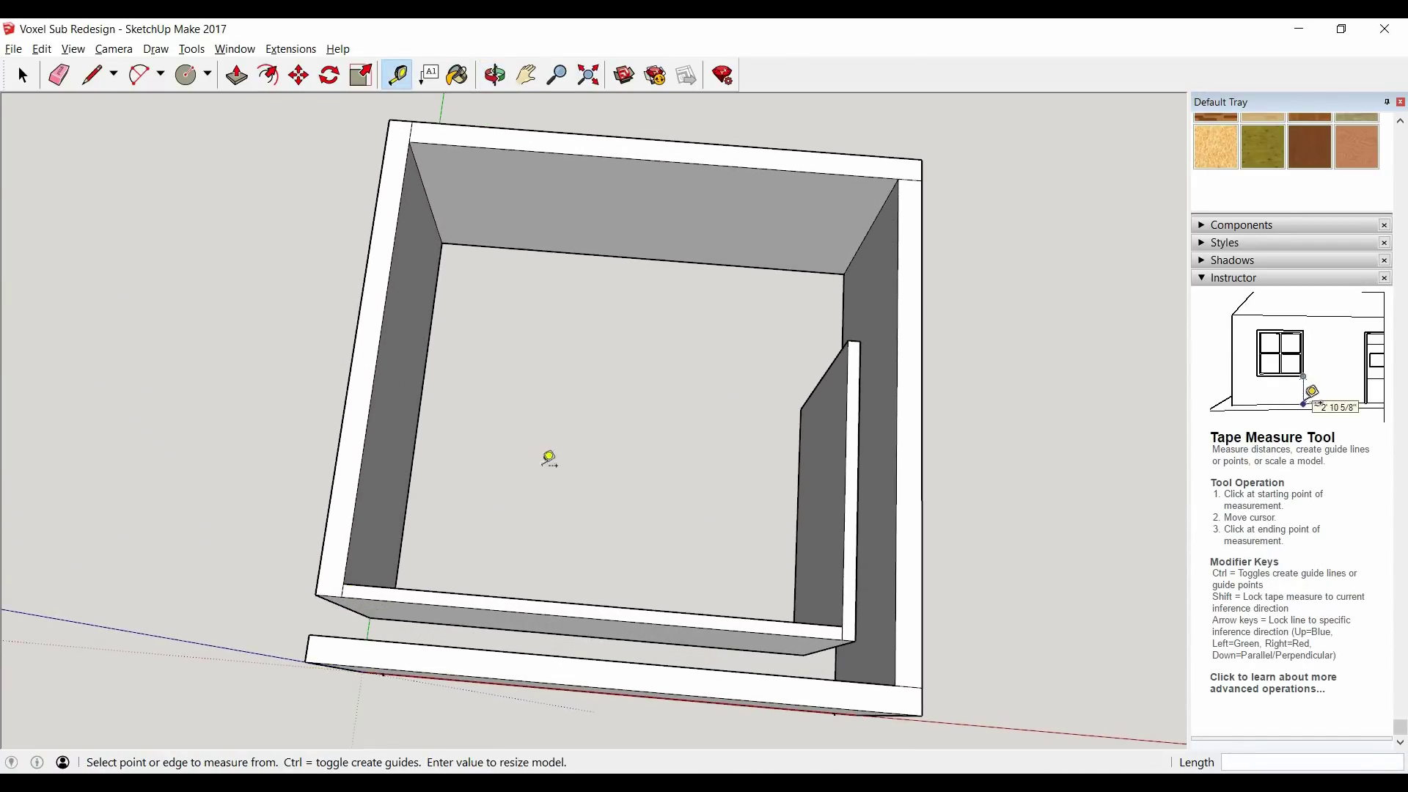
{"action": "left_click_drag", "start_coordinate": [550, 459], "coordinate": [704, 417]}
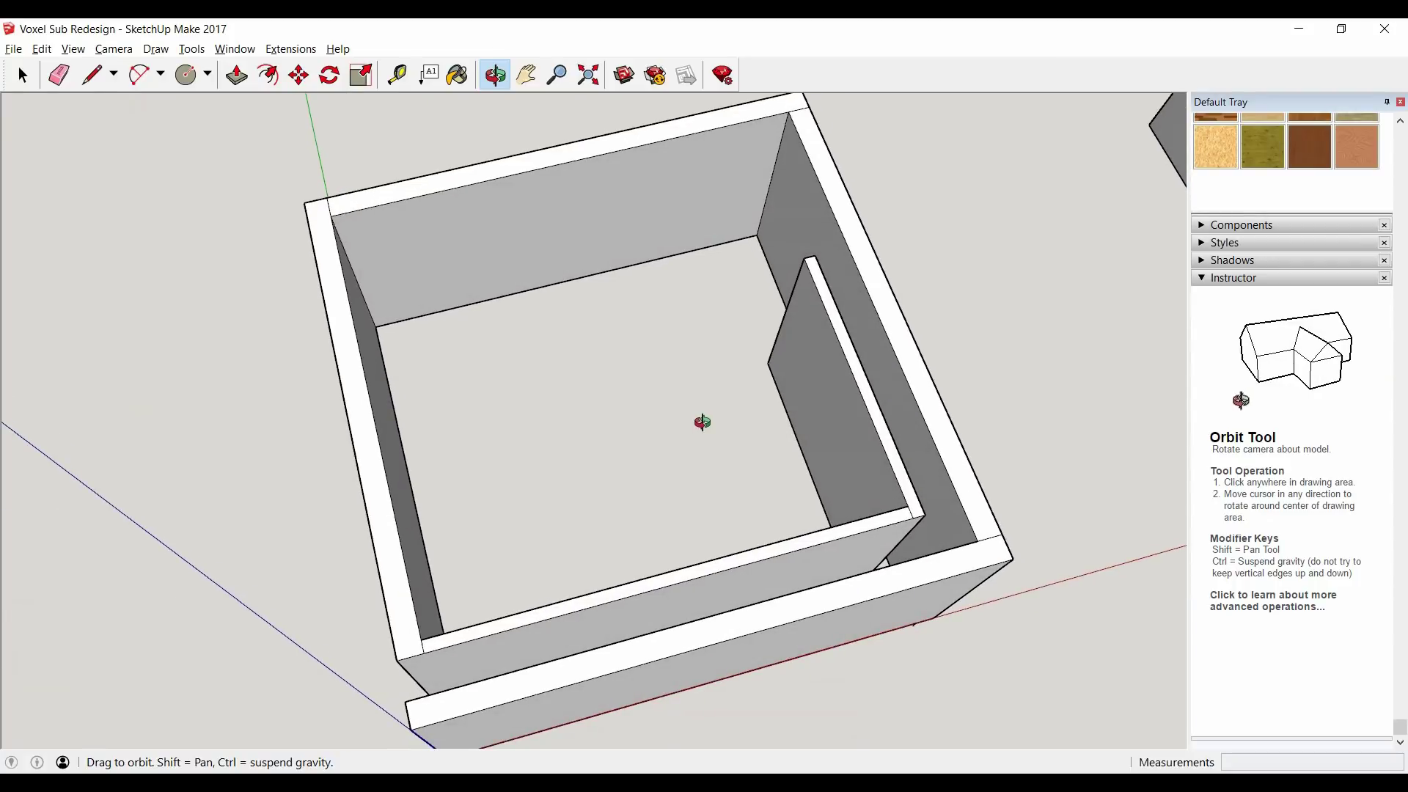
Step: Measure the open enclosure's overall width and its overall front-to-back depth between the outer edges with the Tape Measure tool
{"action": "key", "text": "t"}
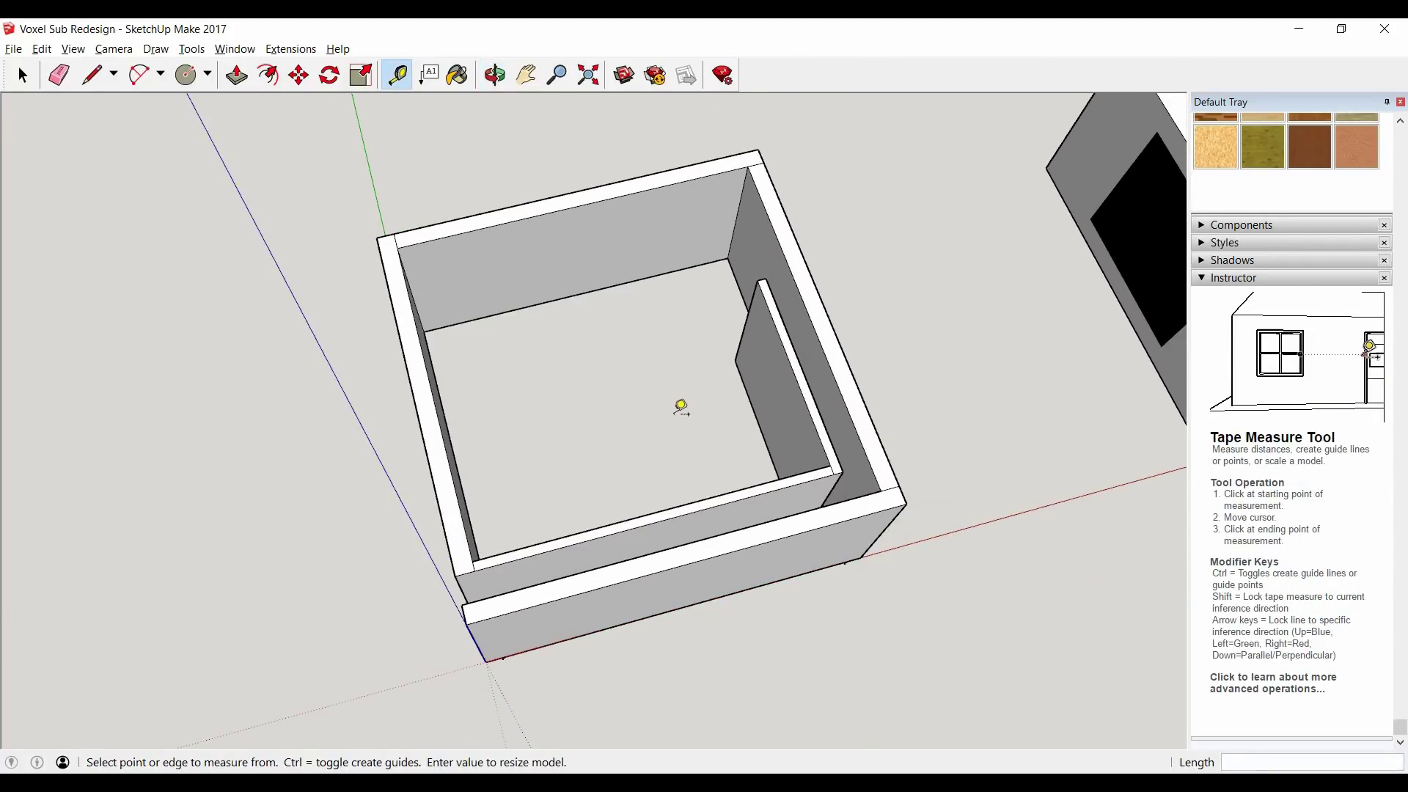
{"action": "left_click_drag", "start_coordinate": [679, 406], "coordinate": [628, 317]}
{"action": "scroll", "coordinate": [636, 355], "scroll_direction": "up", "scroll_amount": 2}
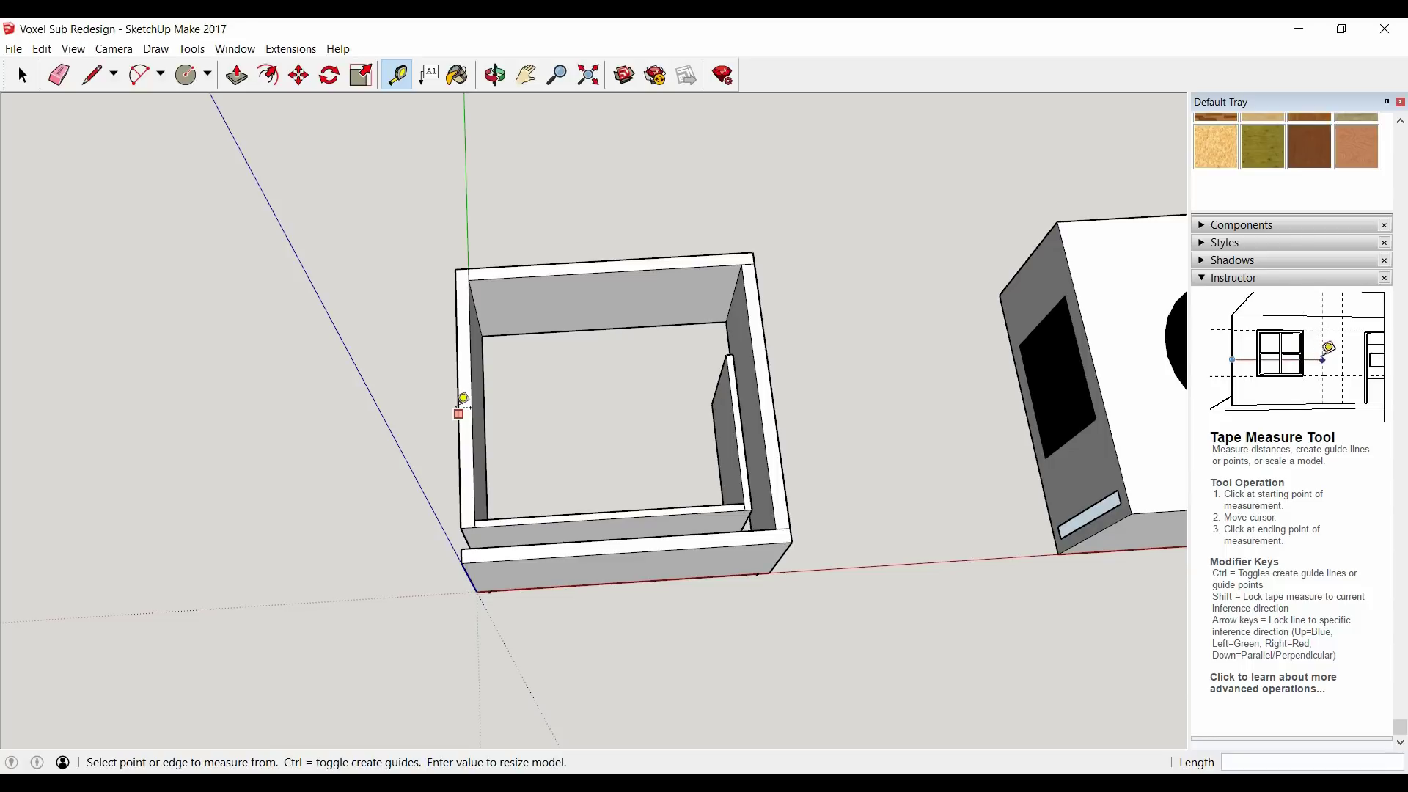
{"action": "left_click", "coordinate": [460, 406]}
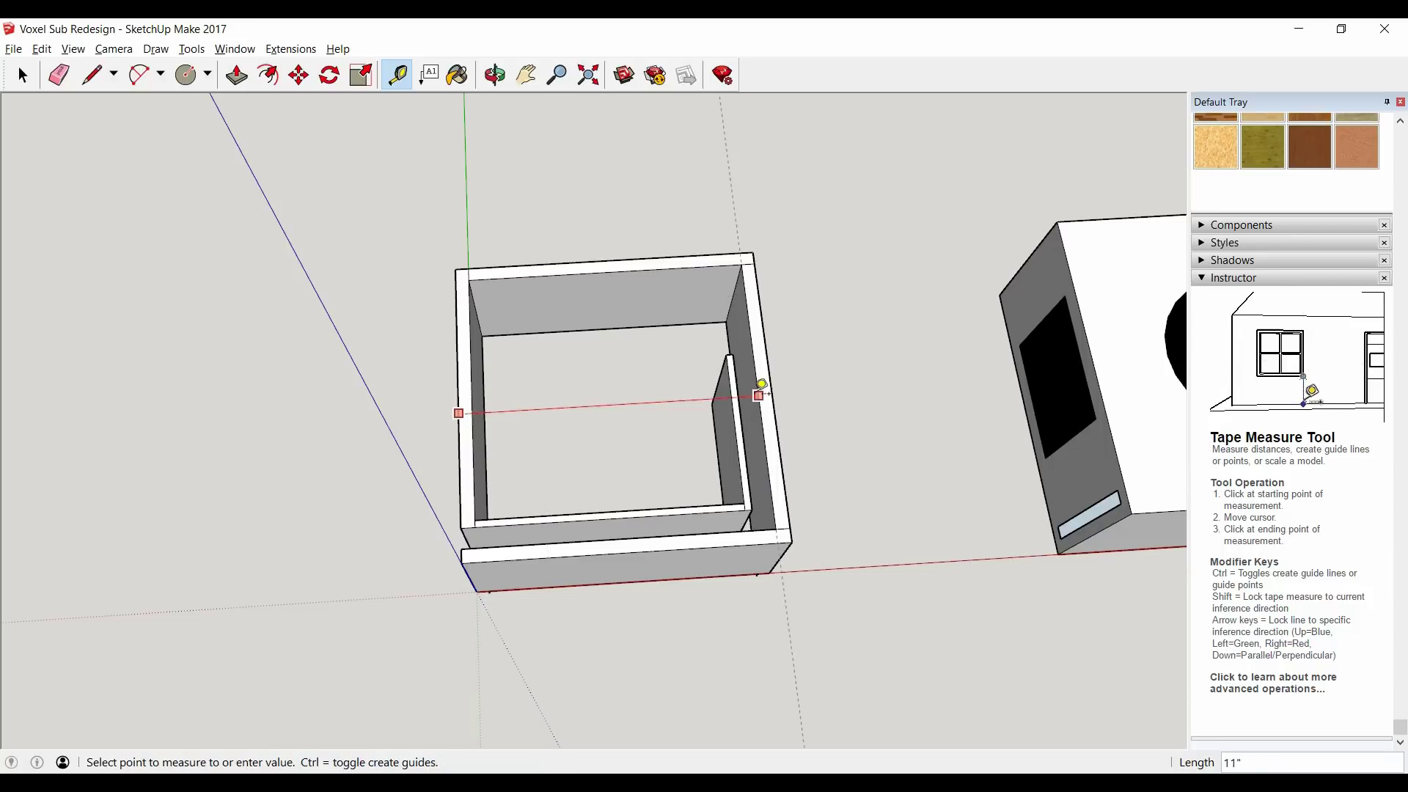
{"action": "left_click", "coordinate": [773, 389]}
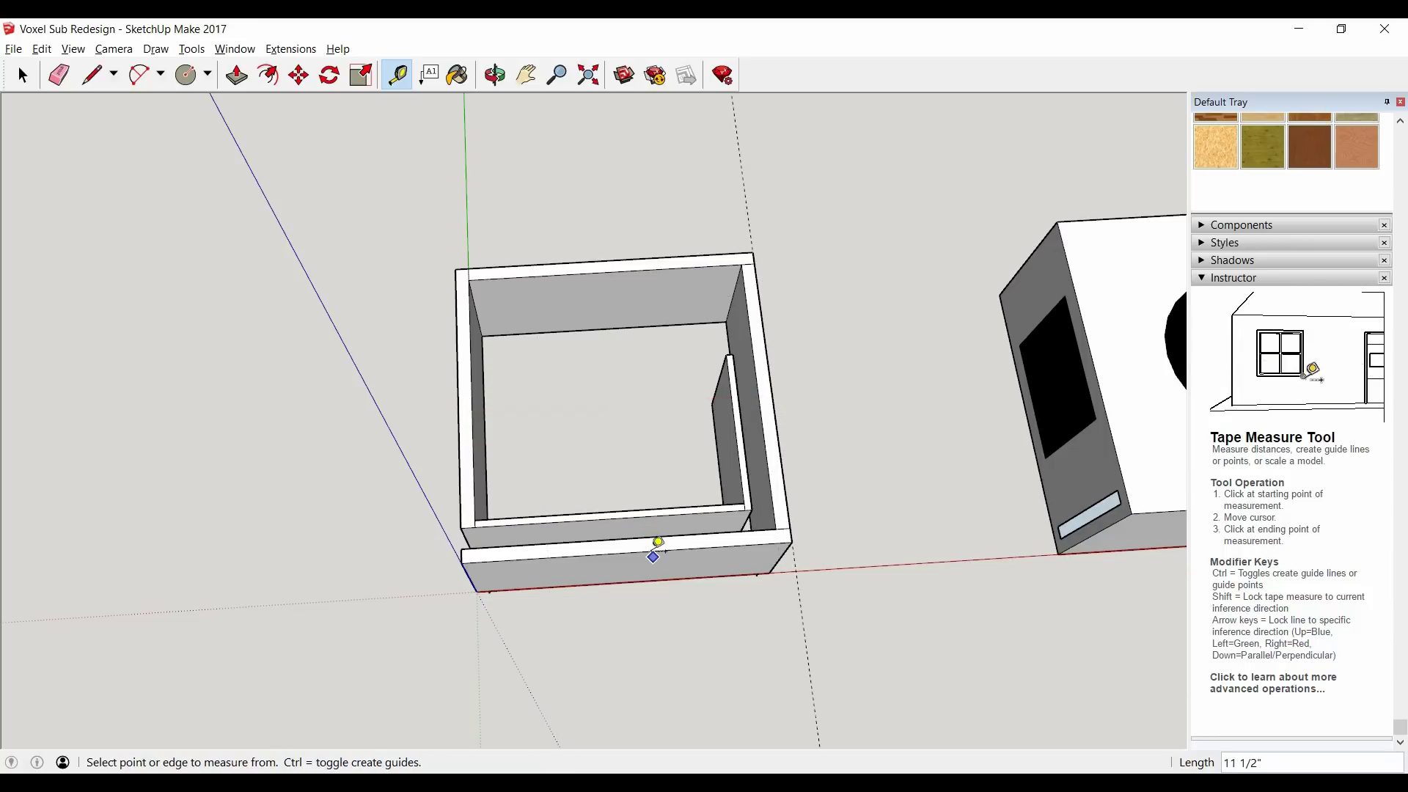
{"action": "left_click", "coordinate": [650, 550]}
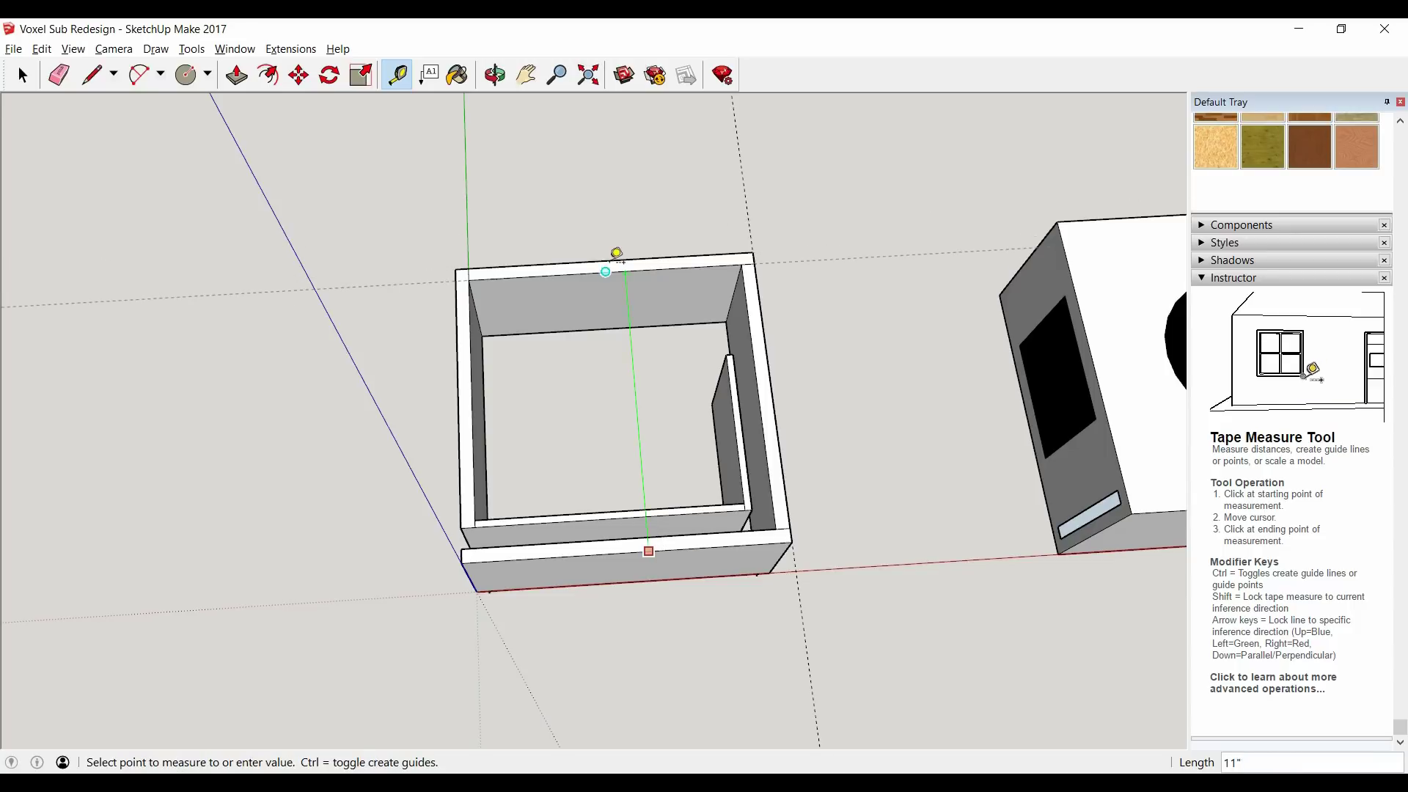
{"action": "left_click", "coordinate": [617, 253]}
Step: Measure the enclosure's height on its front face from the bottom edge to the top edge
{"action": "left_click_drag", "start_coordinate": [624, 517], "coordinate": [644, 344]}
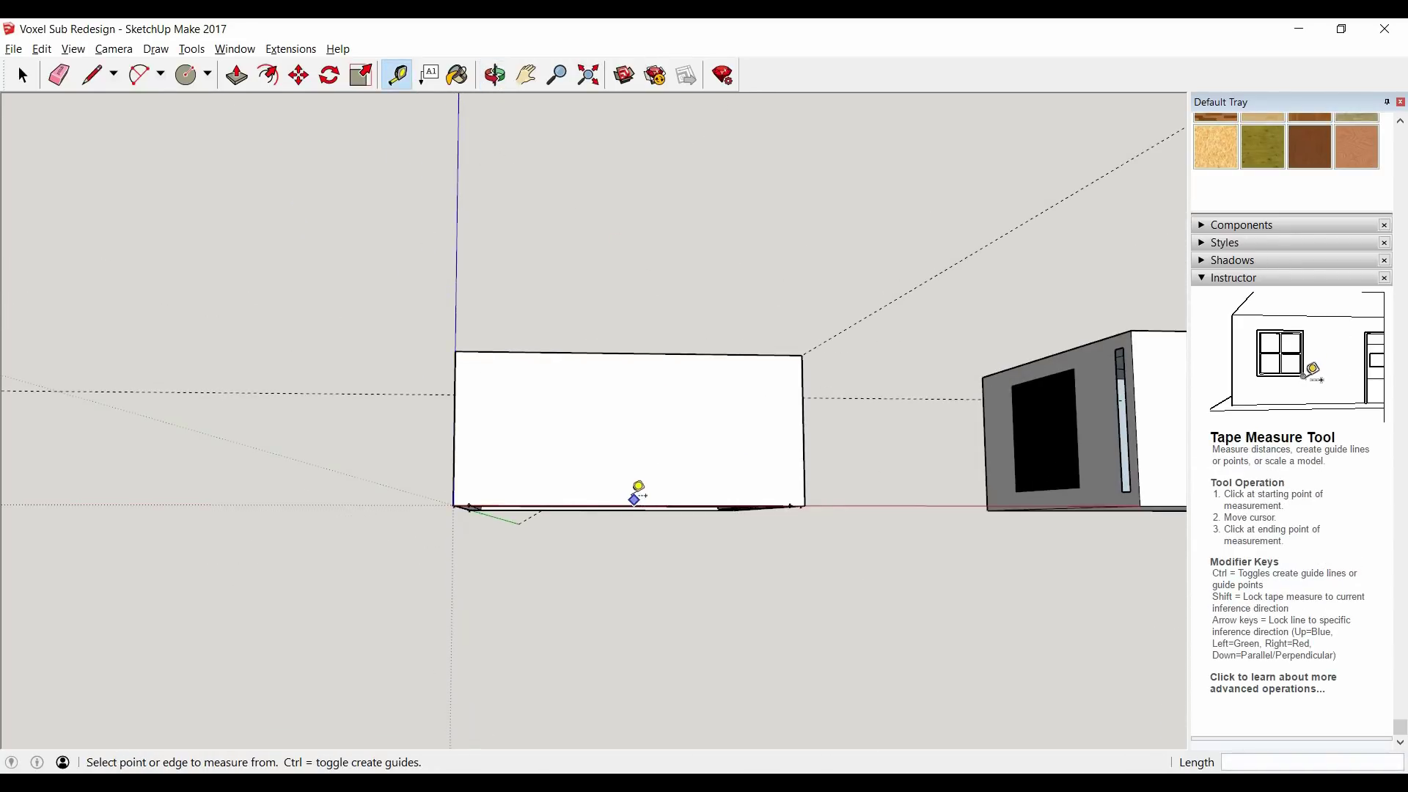
{"action": "left_click", "coordinate": [630, 504]}
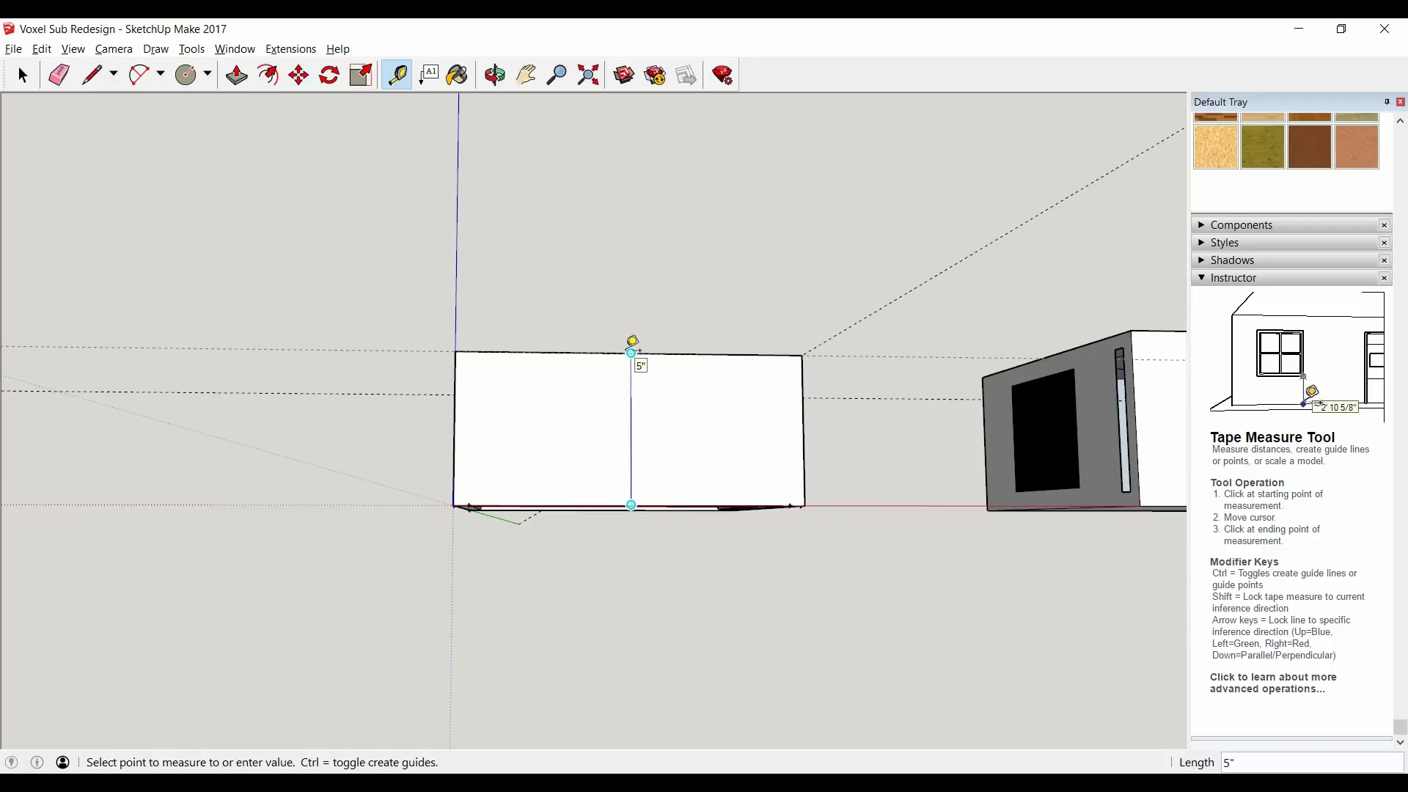
{"action": "left_click", "coordinate": [632, 353]}
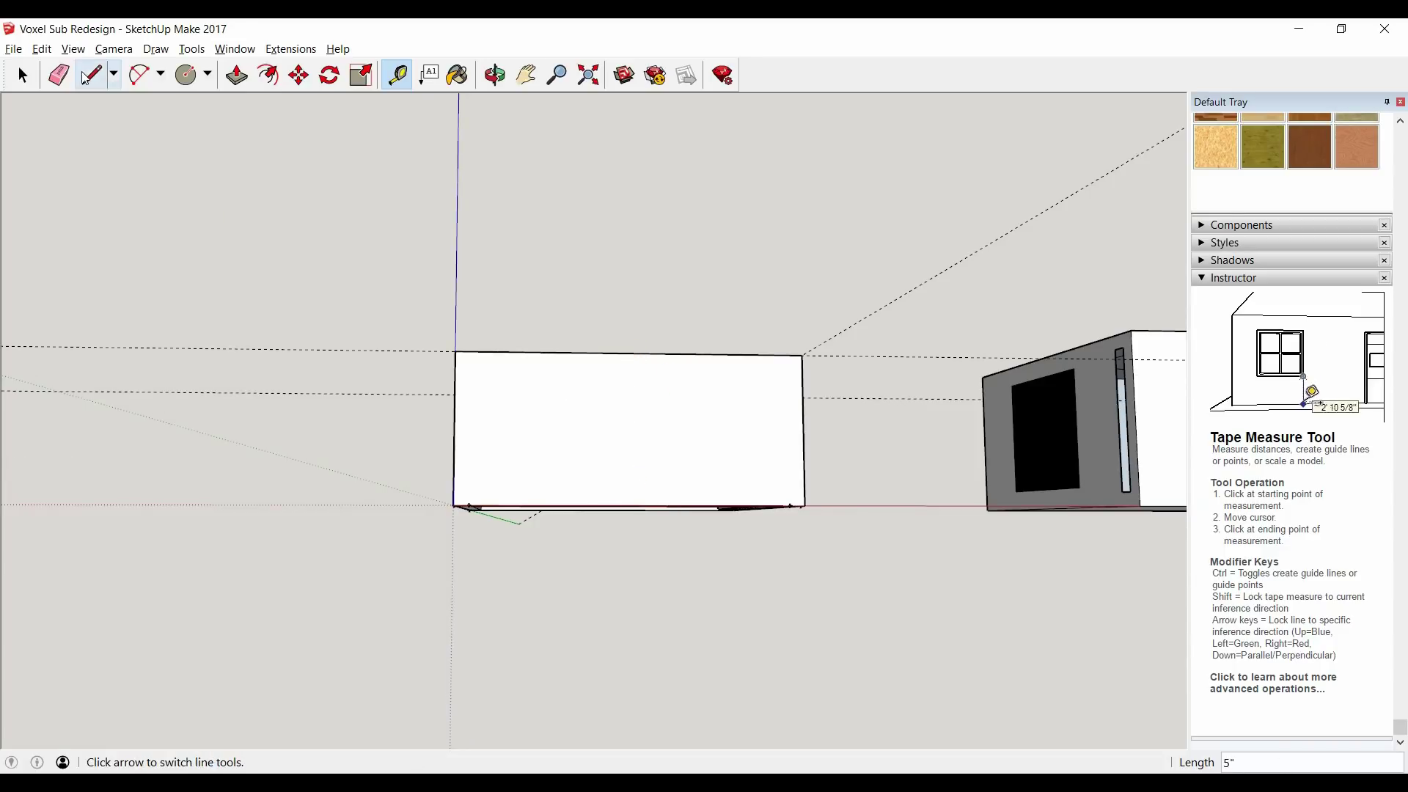
Step: Erase the guide lines left by the height and depth measurements, keeping the one along the side wall nearest the second box
{"action": "left_click", "coordinate": [58, 74]}
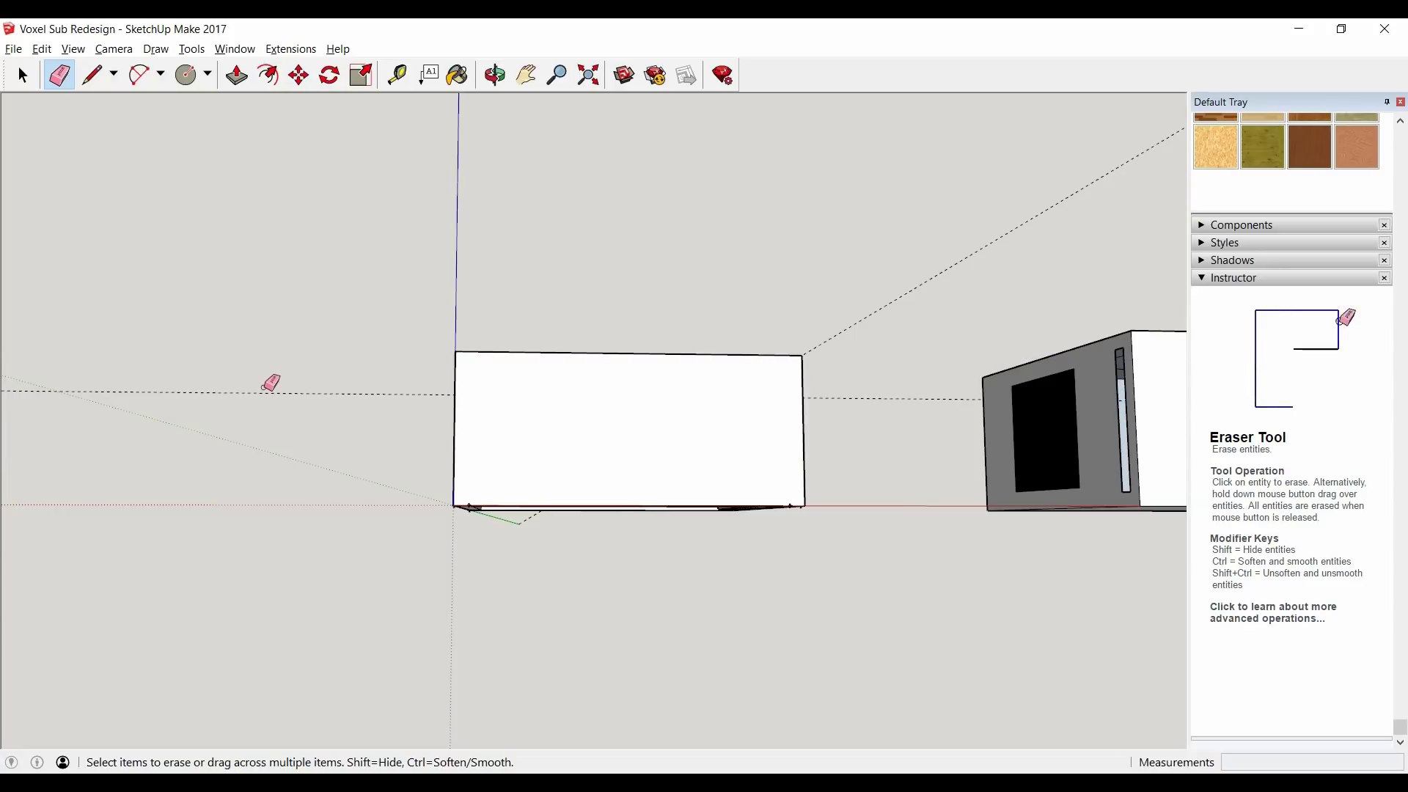
{"action": "mouse_move", "coordinate": [588, 359]}
{"action": "left_mouse_down"}
{"action": "mouse_move", "coordinate": [550, 616]}
{"action": "mouse_move", "coordinate": [511, 487]}
{"action": "left_mouse_up"}
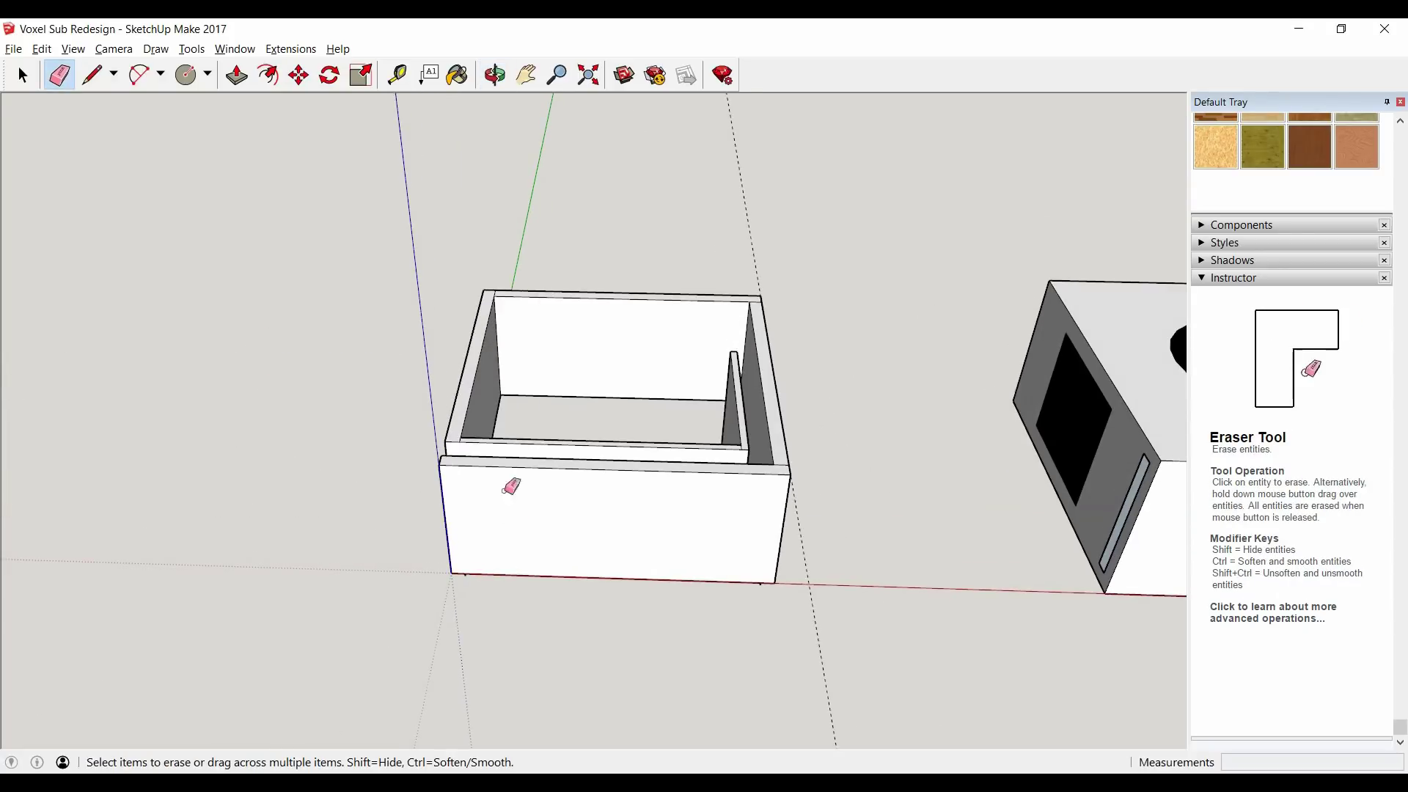
{"action": "mouse_move", "coordinate": [543, 387]}
{"action": "left_mouse_down"}
{"action": "mouse_move", "coordinate": [600, 484]}
{"action": "mouse_move", "coordinate": [600, 496]}
{"action": "mouse_move", "coordinate": [581, 411]}
{"action": "mouse_move", "coordinate": [584, 574]}
{"action": "left_mouse_up"}
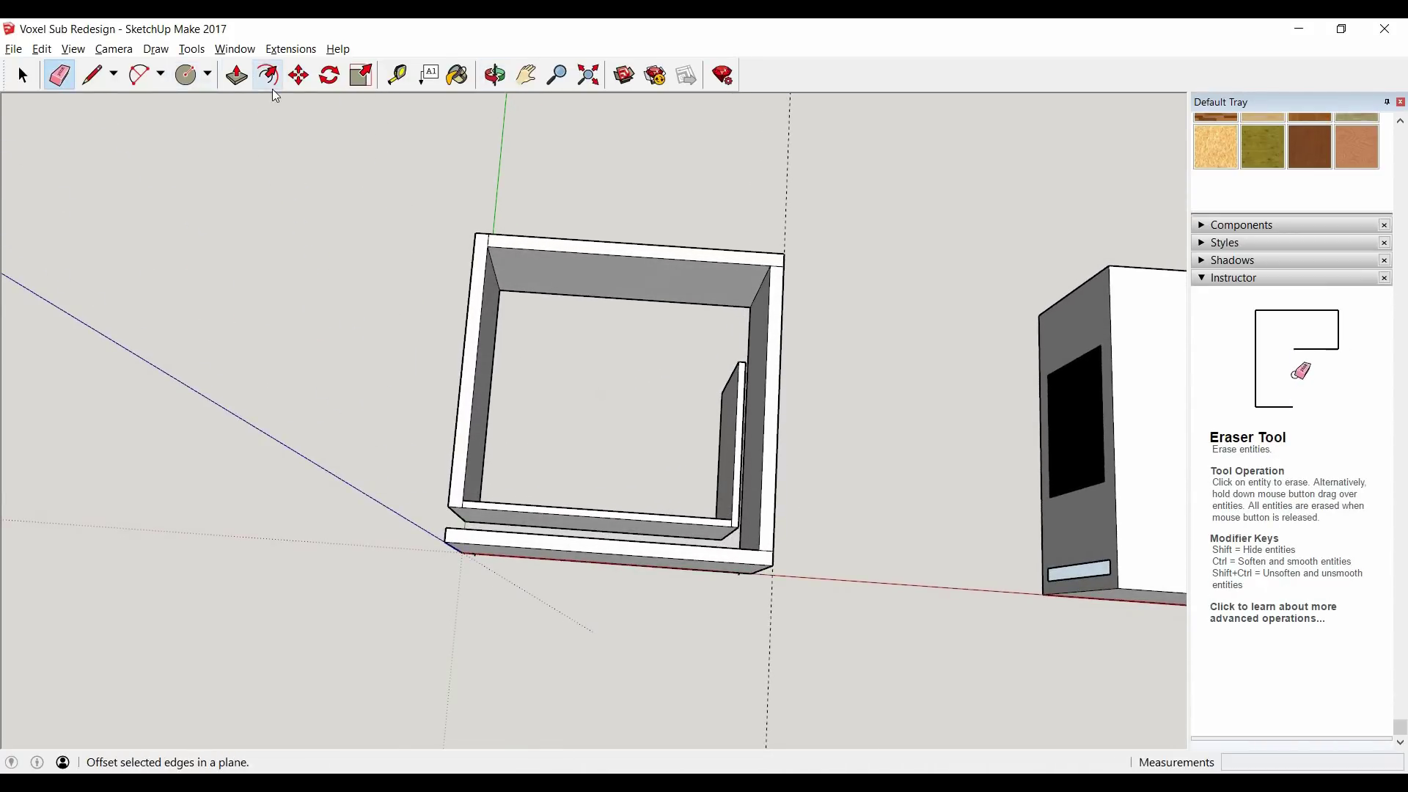
Step: Measure the length of the side panel along the green axis, from its back vertical edge to its front edge at the port opening
{"action": "left_click", "coordinate": [397, 75]}
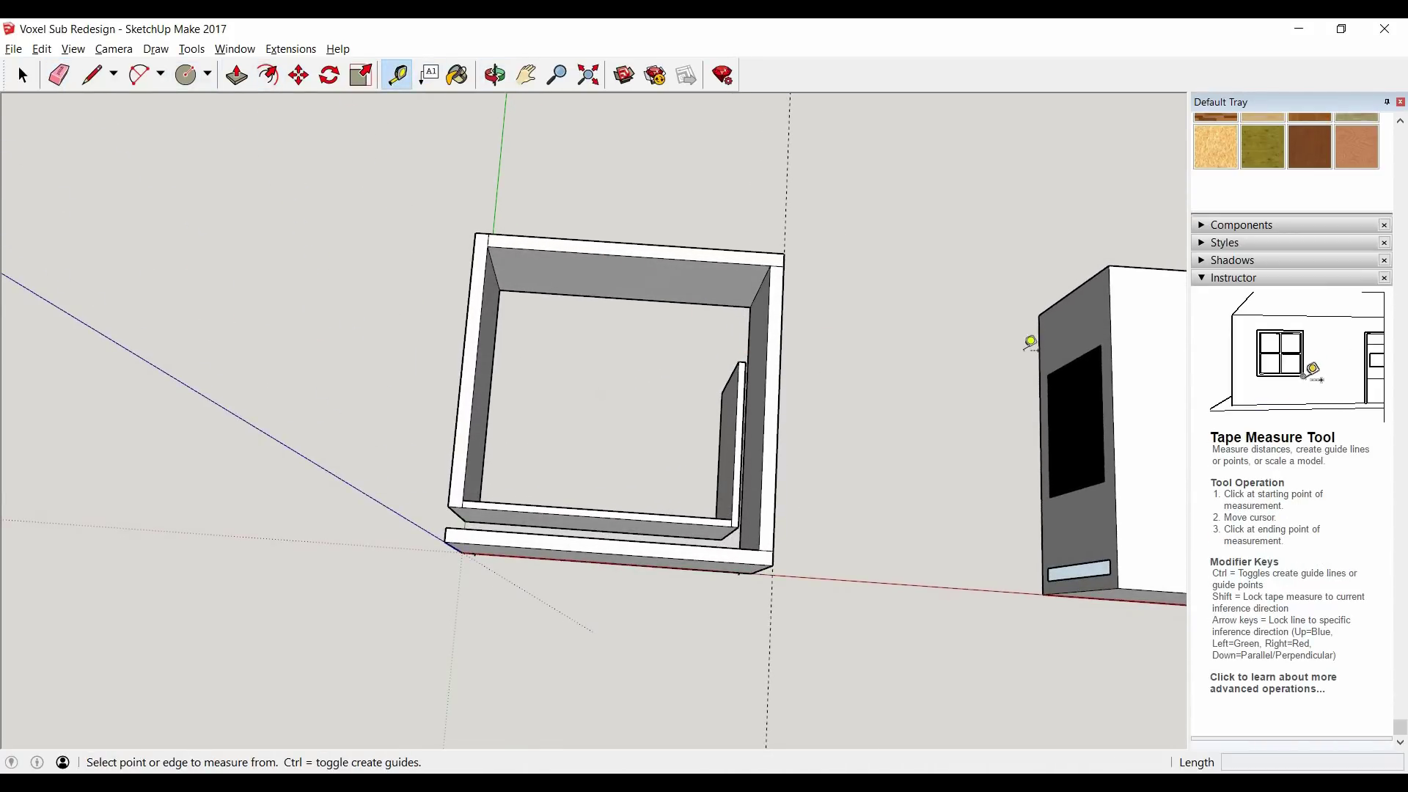
{"action": "scroll", "coordinate": [235, 393], "scroll_direction": "down", "scroll_amount": 2}
{"action": "scroll", "coordinate": [235, 399], "scroll_direction": "up", "scroll_amount": 3}
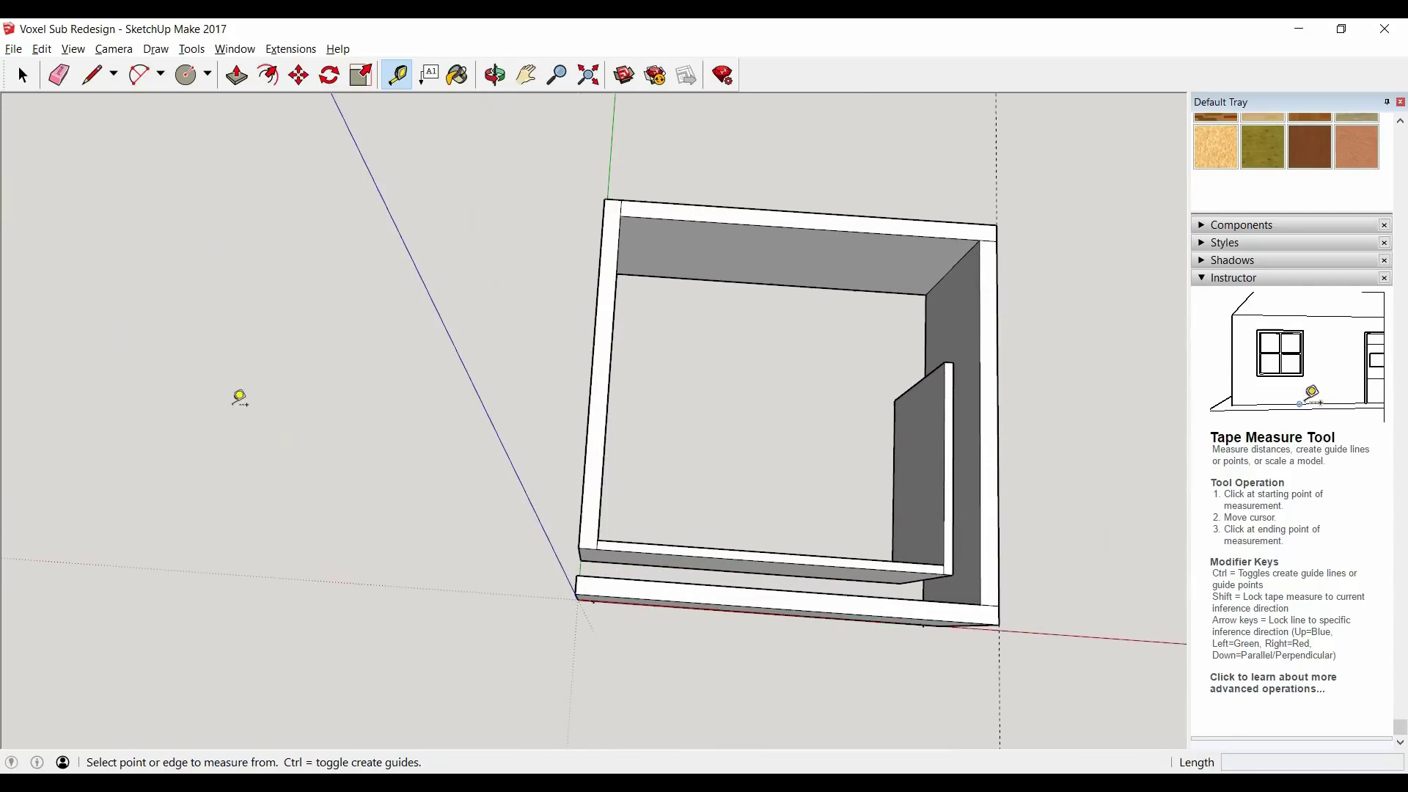
{"action": "left_click_drag", "start_coordinate": [235, 399], "coordinate": [440, 245]}
{"action": "scroll", "coordinate": [337, 367], "scroll_direction": "up", "scroll_amount": 5}
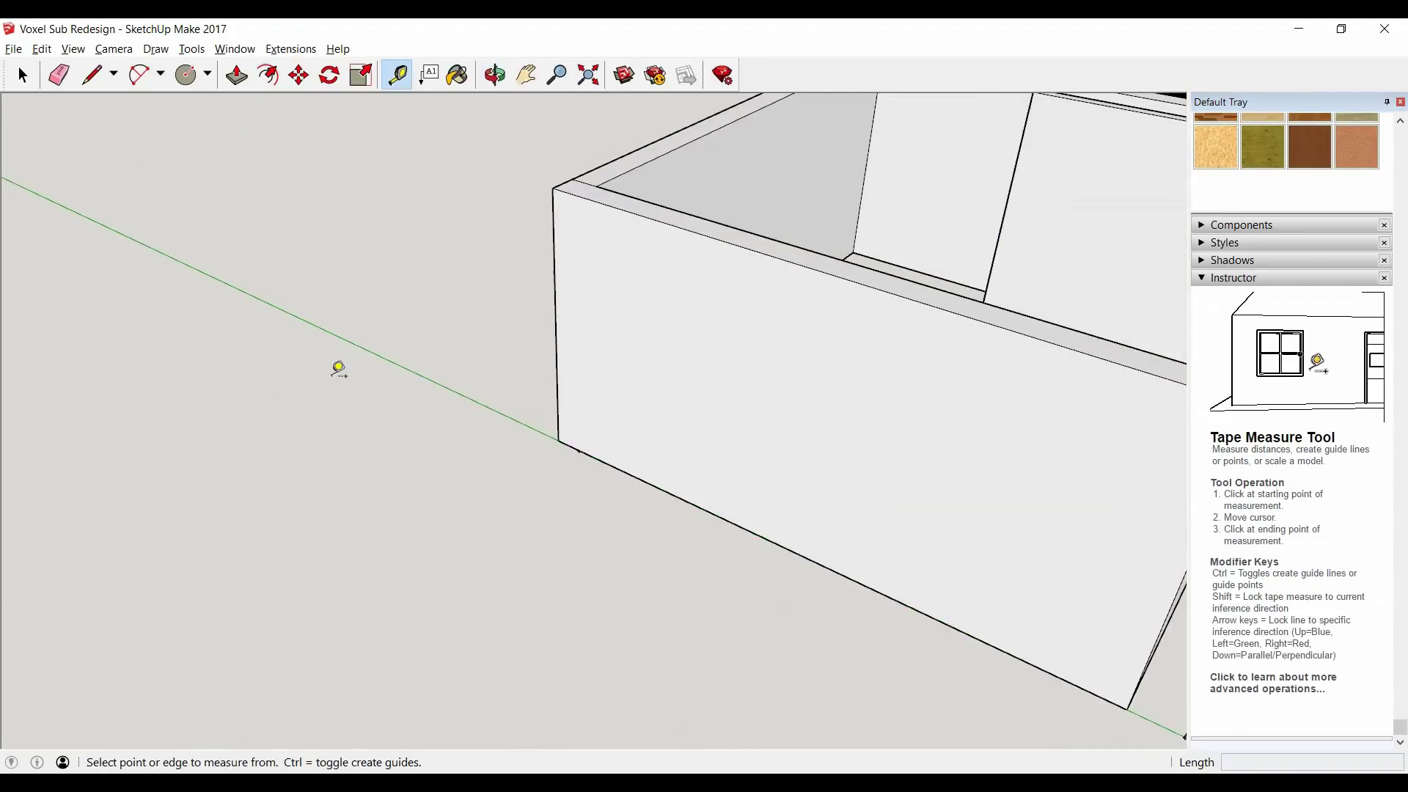
{"action": "scroll", "coordinate": [660, 344], "scroll_direction": "down", "scroll_amount": 1}
{"action": "scroll", "coordinate": [658, 366], "scroll_direction": "down", "scroll_amount": 2}
{"action": "left_click_drag", "start_coordinate": [657, 367], "coordinate": [817, 393]}
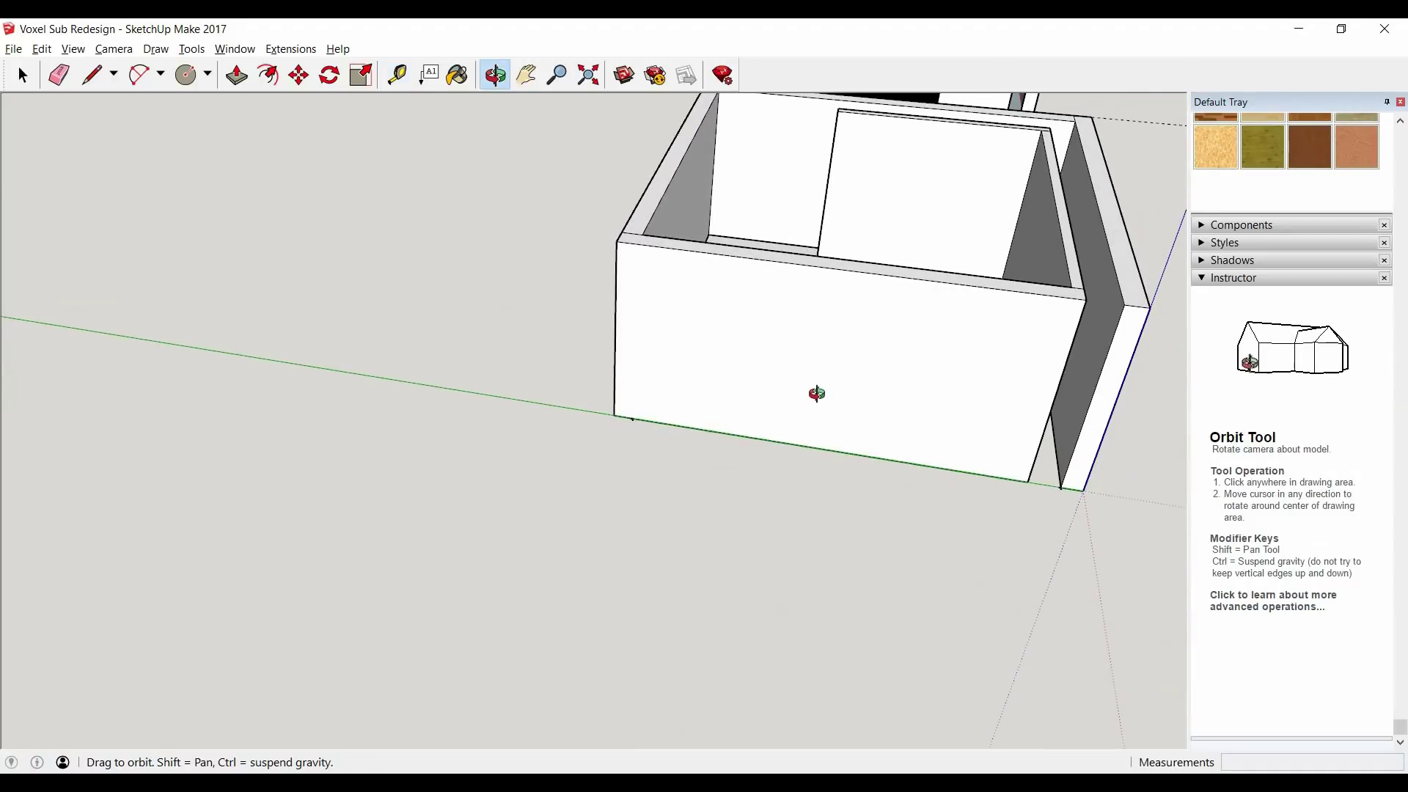
{"action": "scroll", "coordinate": [631, 317], "scroll_direction": "up", "scroll_amount": 2}
{"action": "left_click", "coordinate": [591, 308]}
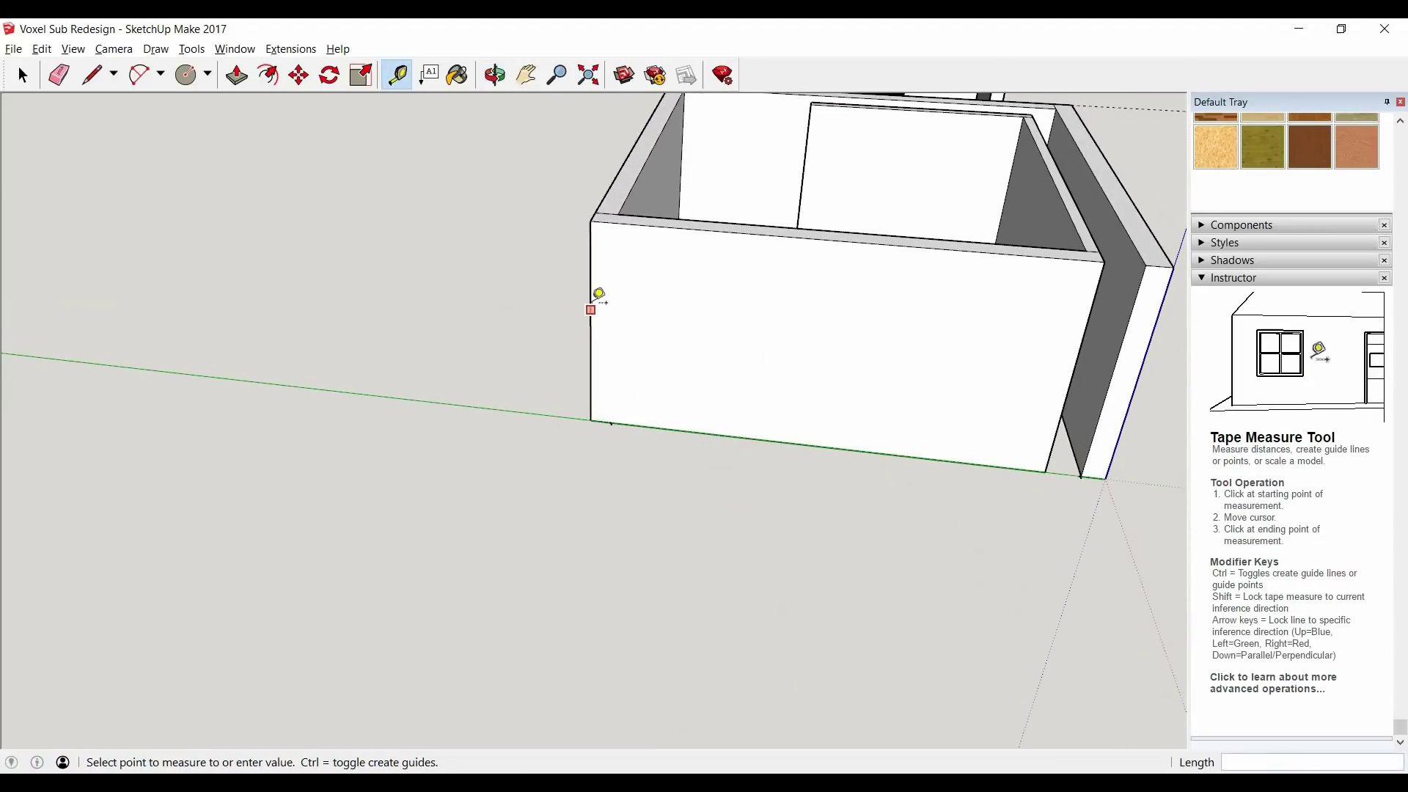
{"action": "left_click", "coordinate": [1090, 323]}
Step: Measure the back panel's length from its outer corner to the joint with the side panel on the green axis
{"action": "left_click_drag", "start_coordinate": [741, 302], "coordinate": [412, 264]}
{"action": "scroll", "coordinate": [631, 232], "scroll_direction": "up", "scroll_amount": 3}
{"action": "left_click_drag", "start_coordinate": [630, 232], "coordinate": [666, 367]}
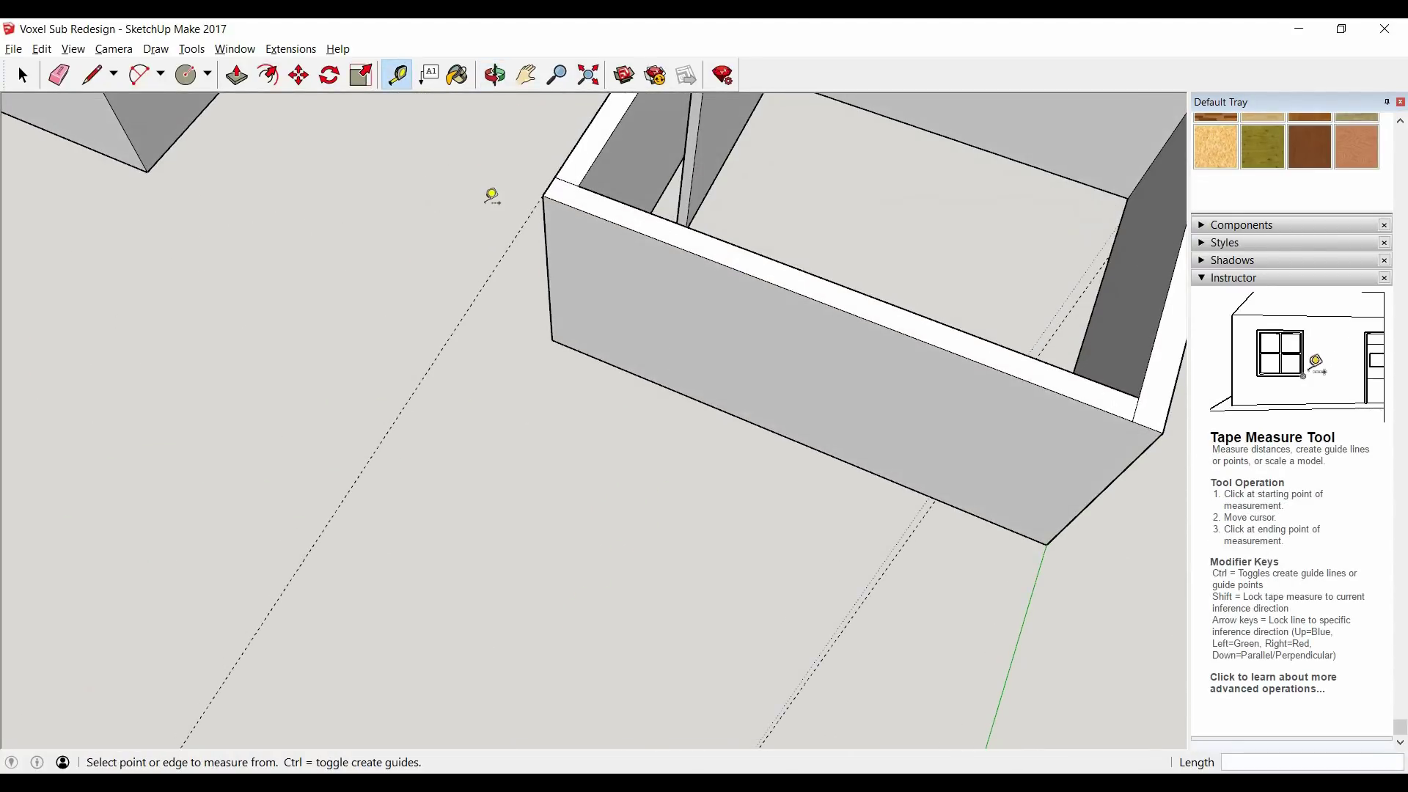
{"action": "left_click", "coordinate": [548, 189]}
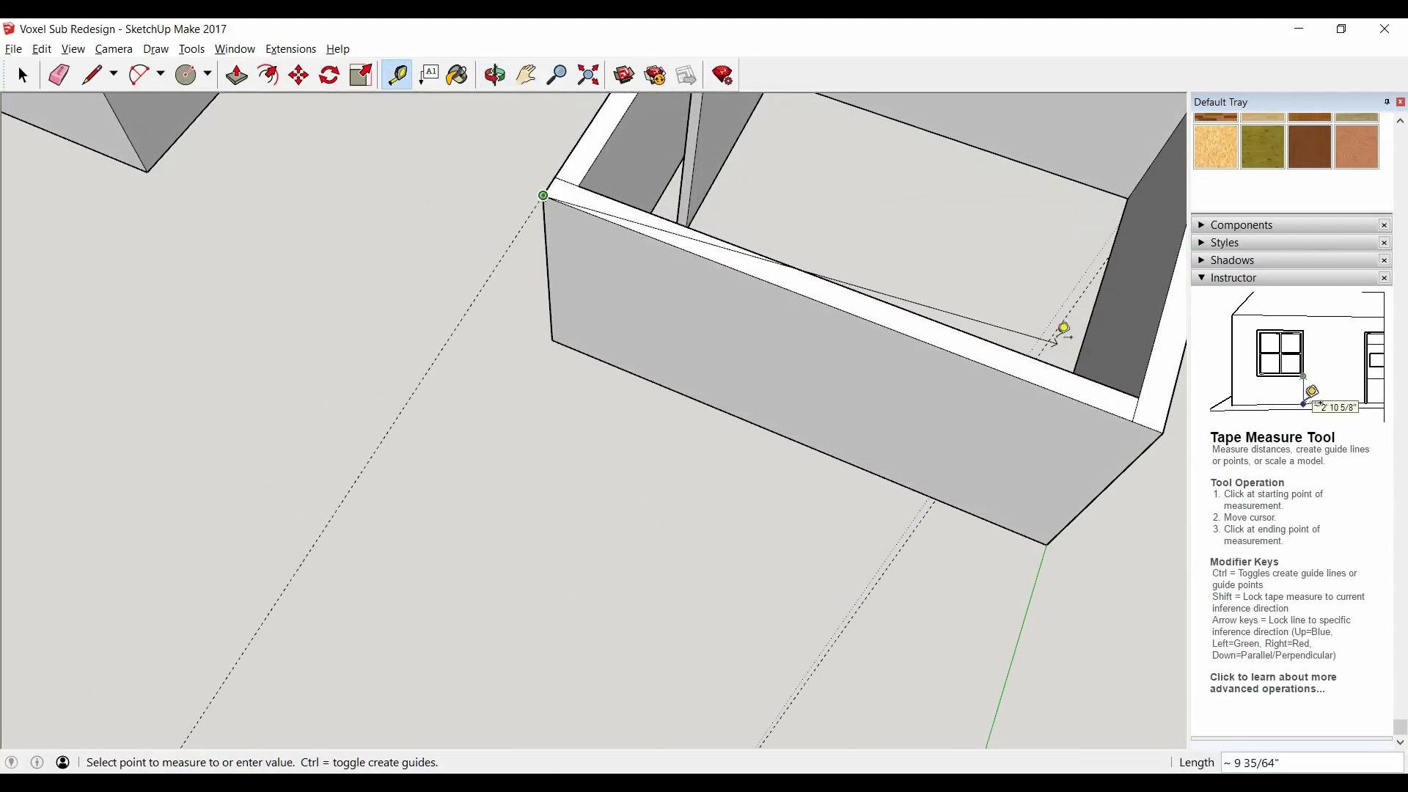
{"action": "left_click", "coordinate": [1136, 402]}
Step: Measure the length of the side panel nearest the second box between its joints with the front and back panels
{"action": "scroll", "coordinate": [1083, 389], "scroll_direction": "down", "scroll_amount": 5}
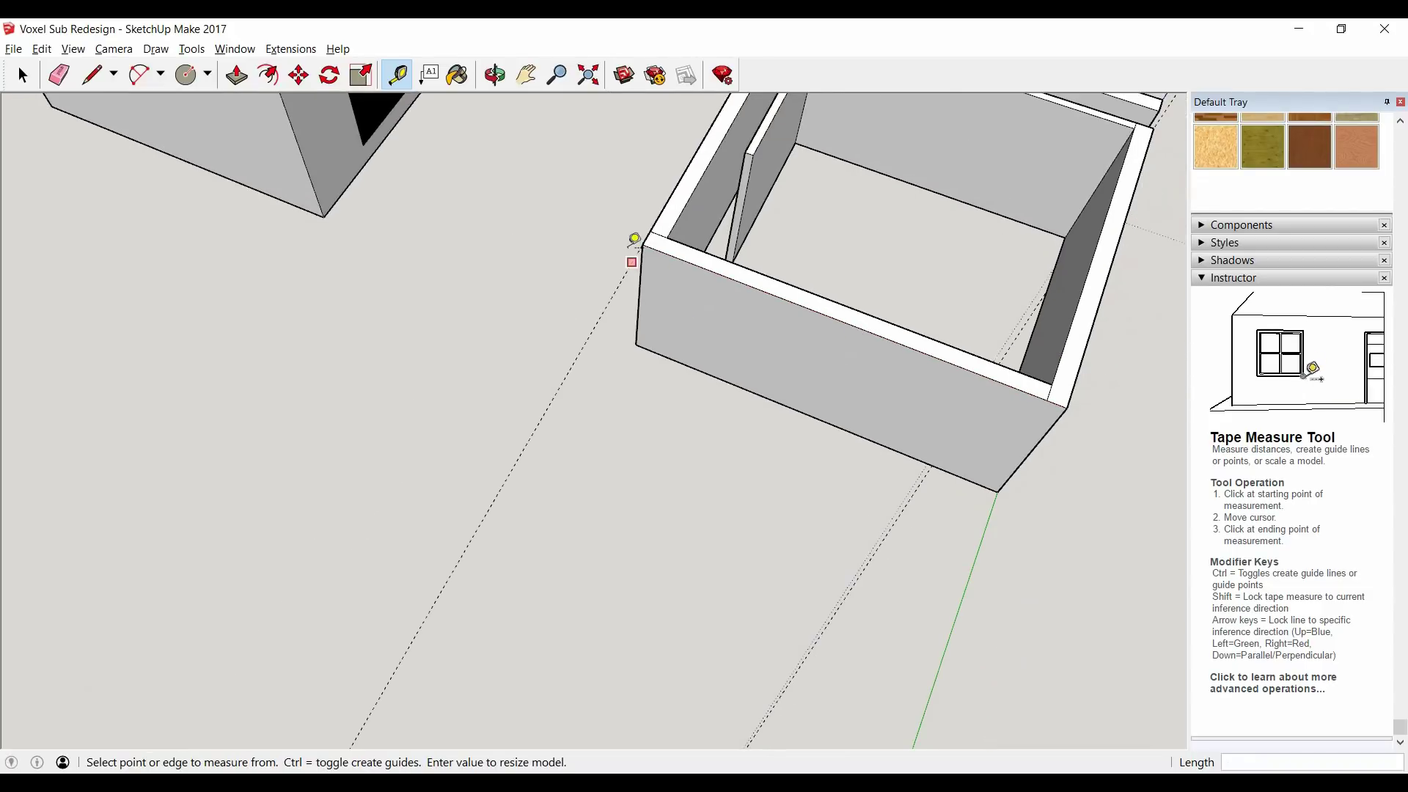
{"action": "scroll", "coordinate": [715, 123], "scroll_direction": "down", "scroll_amount": 3}
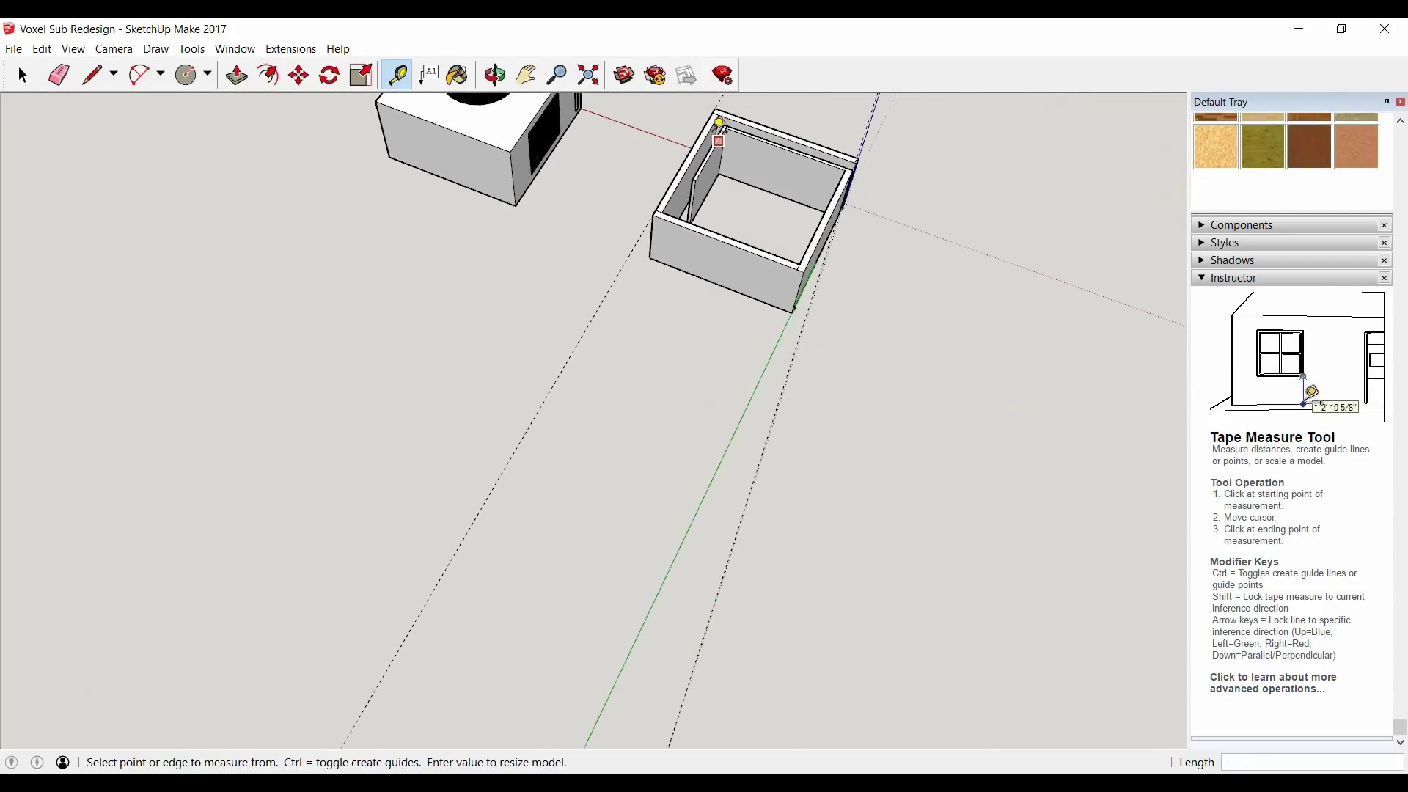
{"action": "scroll", "coordinate": [717, 126], "scroll_direction": "up", "scroll_amount": 4}
{"action": "left_click", "coordinate": [722, 115]}
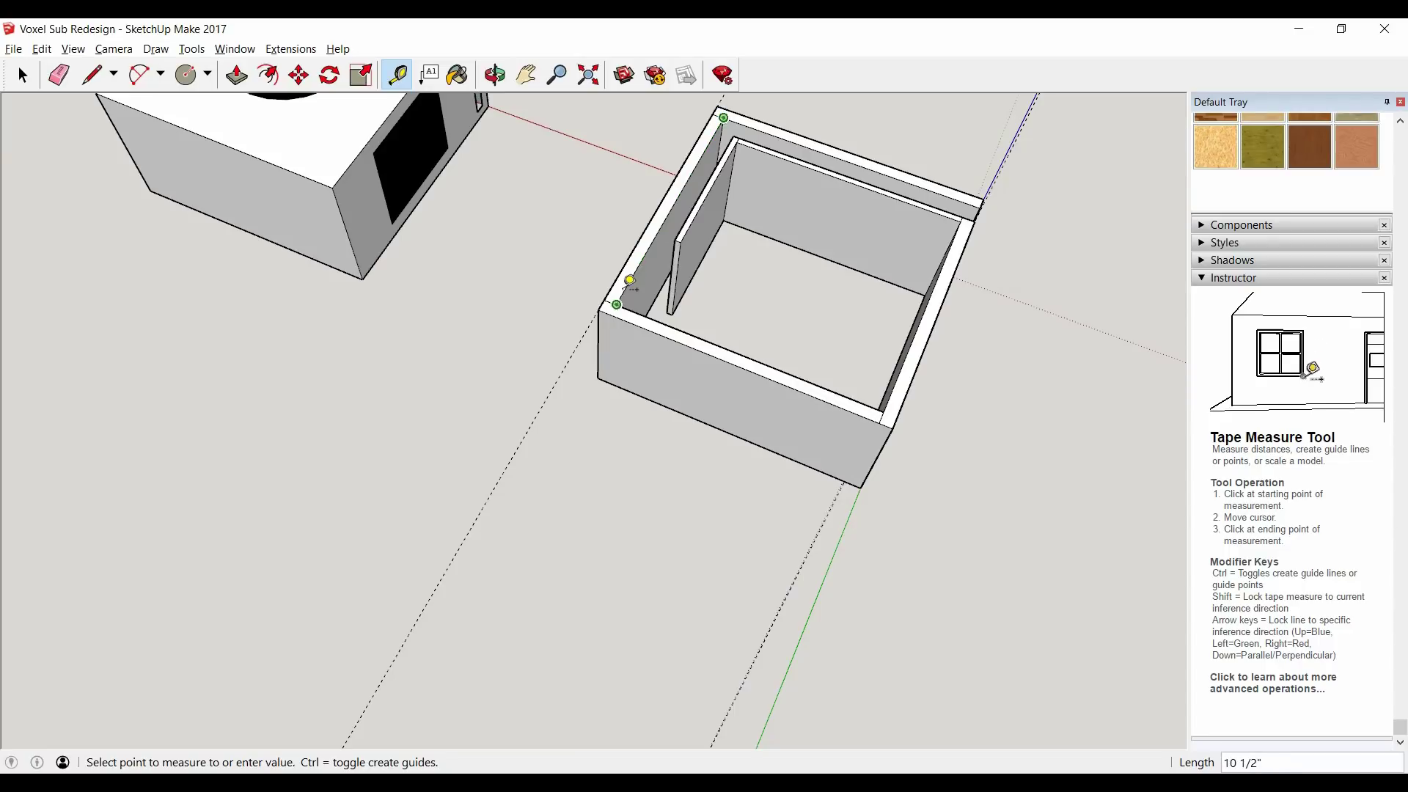
{"action": "left_click", "coordinate": [629, 280]}
Step: Measure the length of the inner port panel behind the front panel and of the shorter port panel perpendicular to it
{"action": "scroll", "coordinate": [414, 401], "scroll_direction": "up", "scroll_amount": 3}
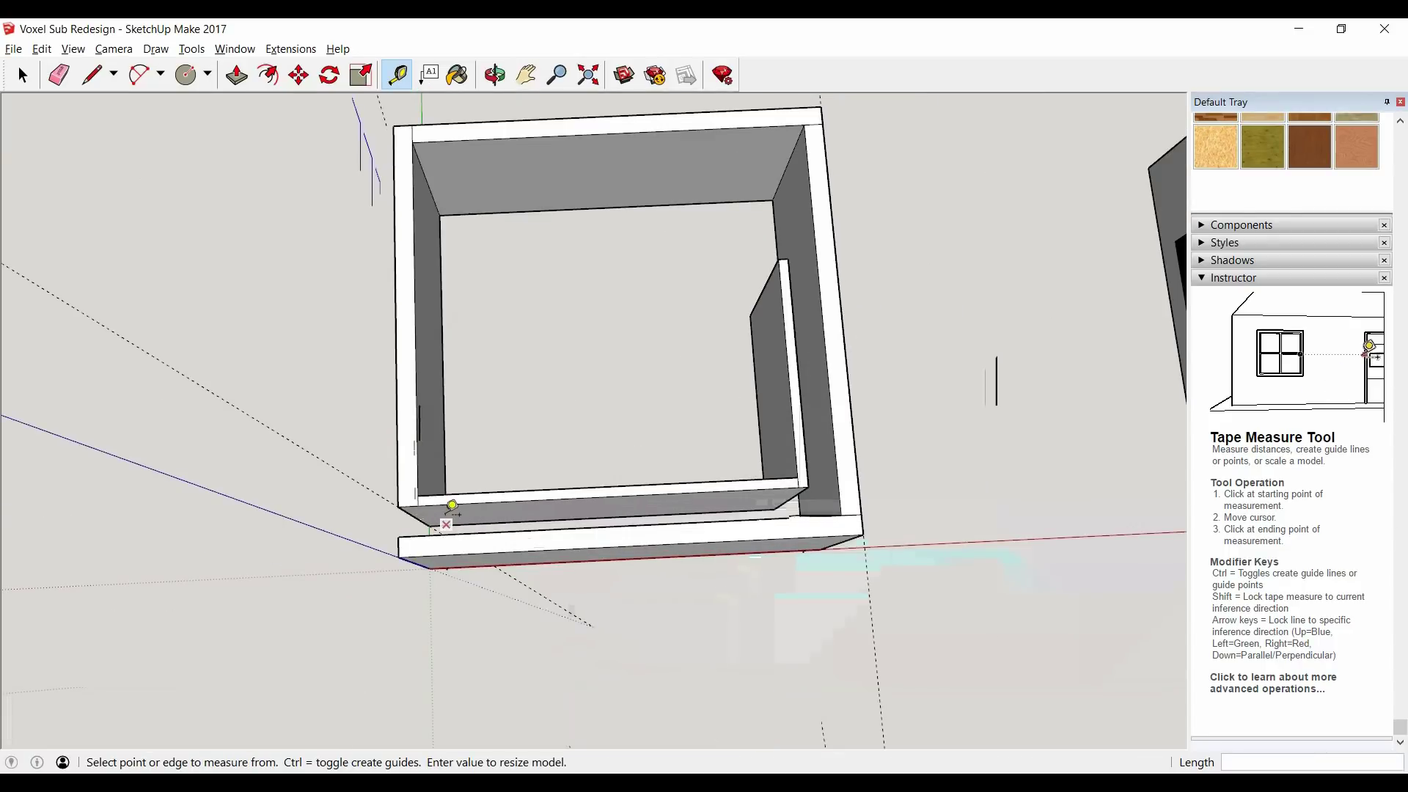
{"action": "scroll", "coordinate": [535, 506], "scroll_direction": "up", "scroll_amount": 2}
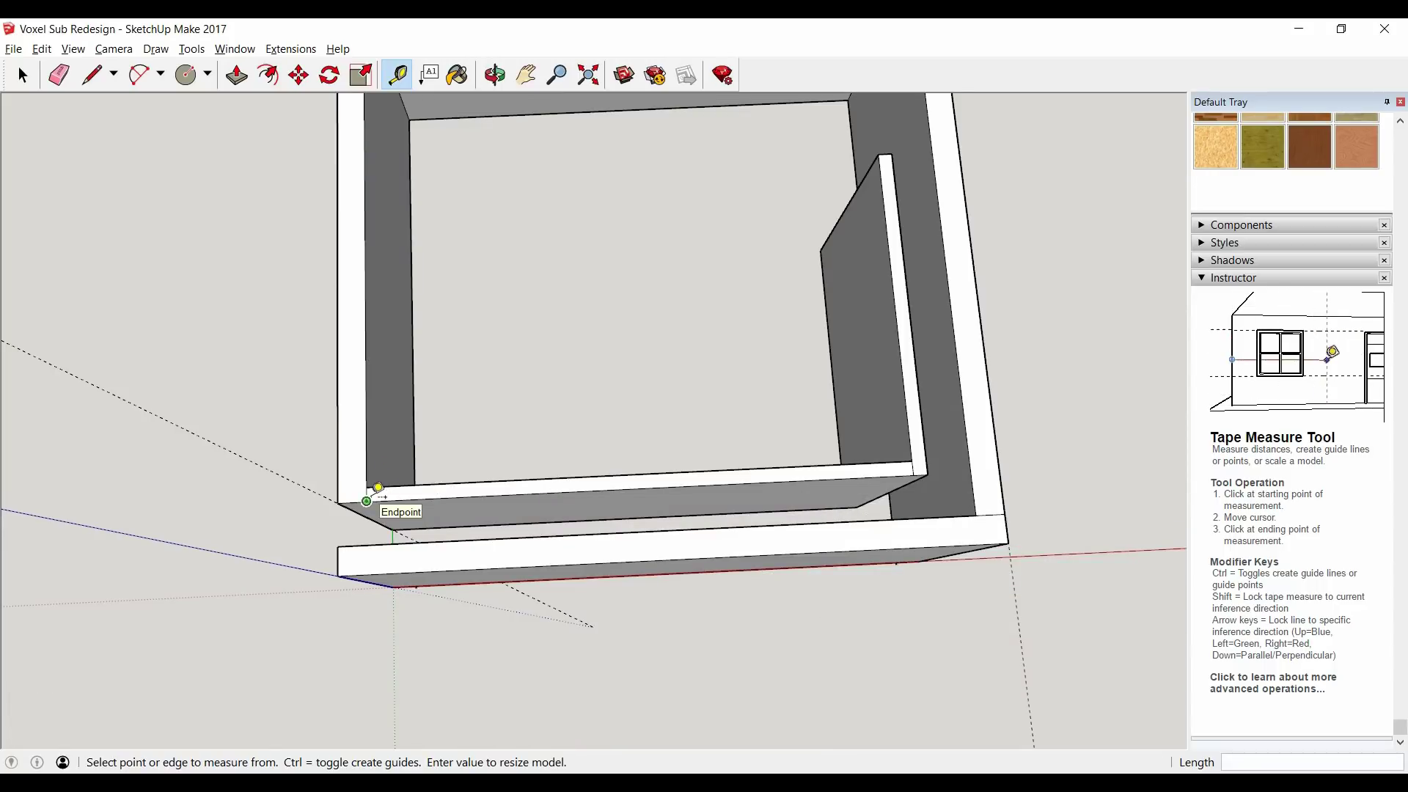
{"action": "left_click", "coordinate": [378, 490]}
{"action": "scroll", "coordinate": [518, 455], "scroll_direction": "down", "scroll_amount": 2}
{"action": "scroll", "coordinate": [684, 480], "scroll_direction": "up", "scroll_amount": 2}
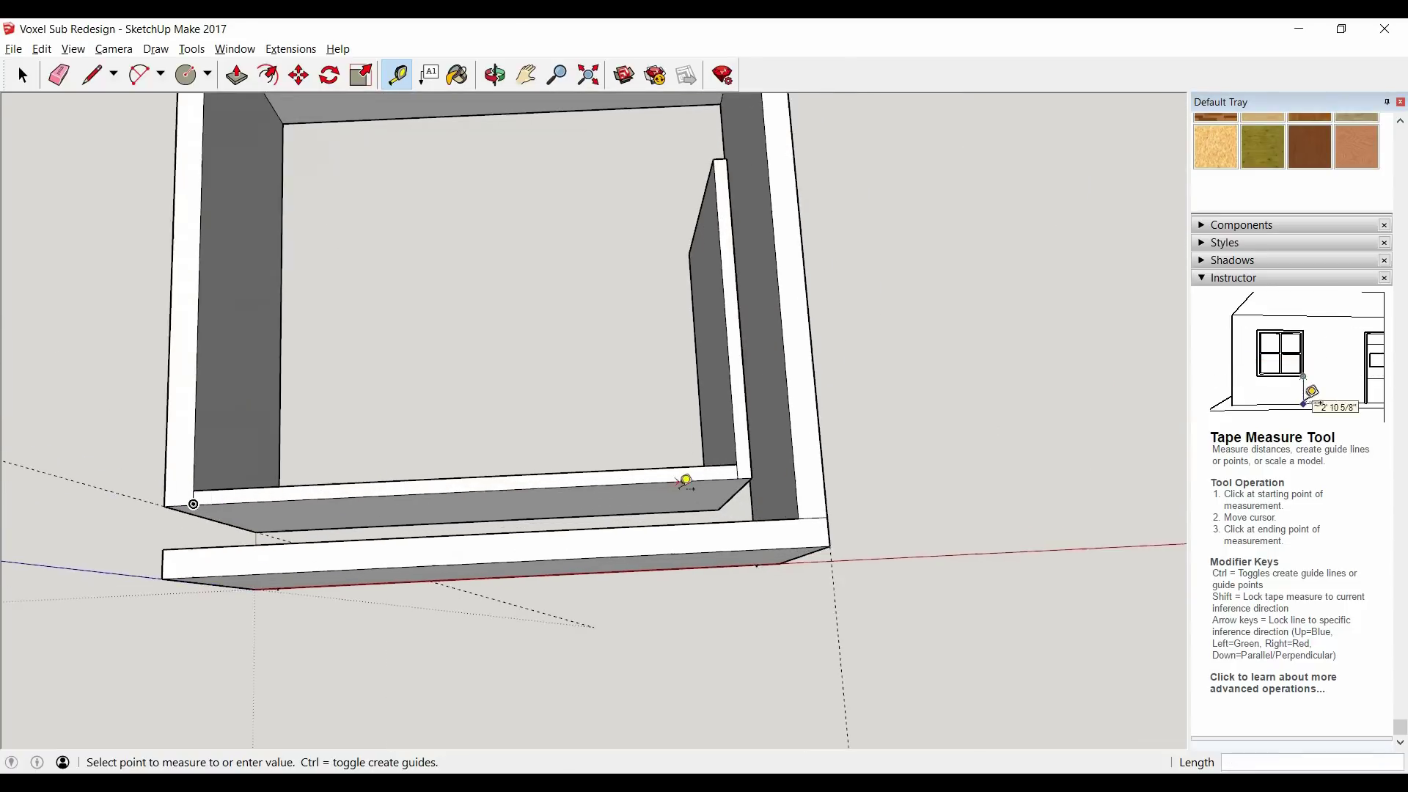
{"action": "left_click", "coordinate": [739, 475]}
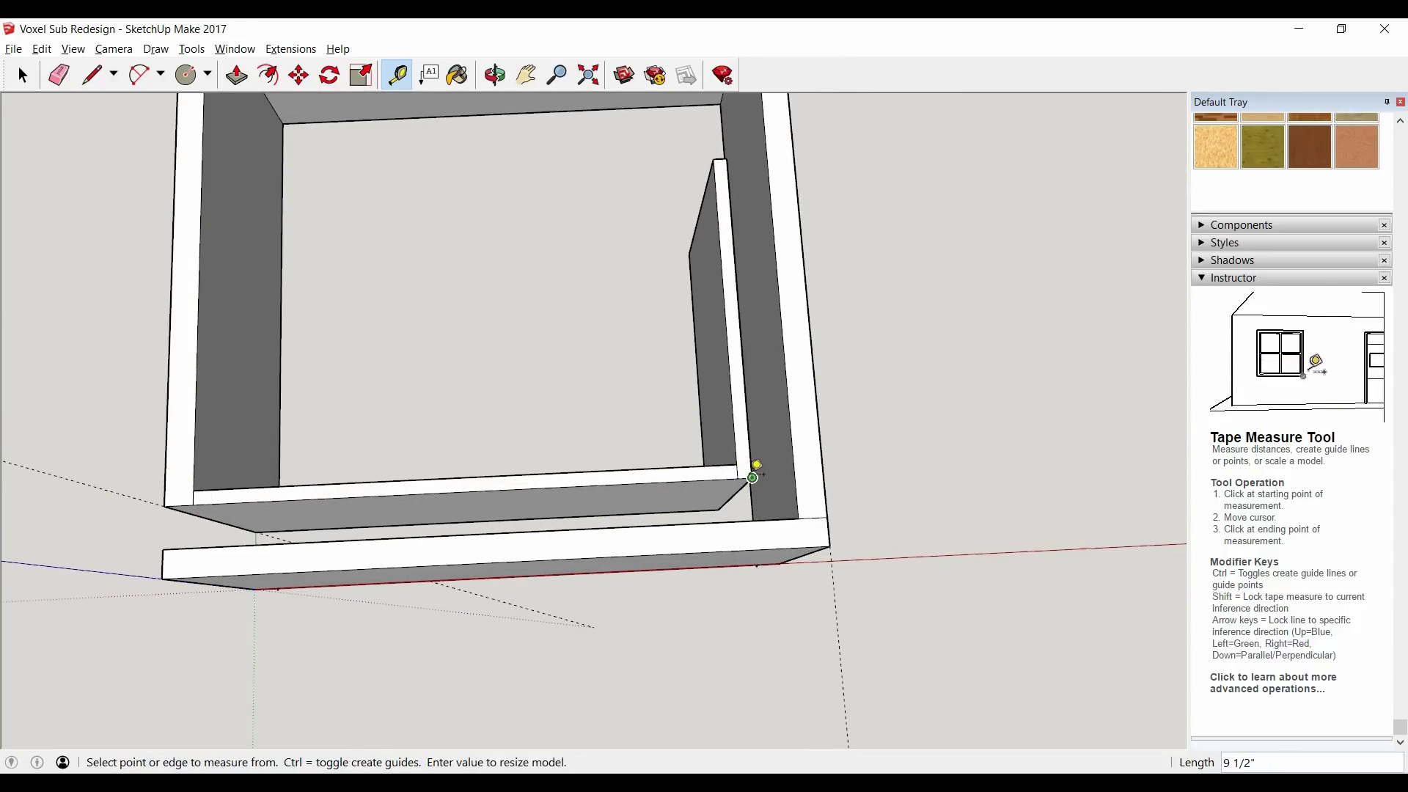
{"action": "left_click", "coordinate": [753, 476]}
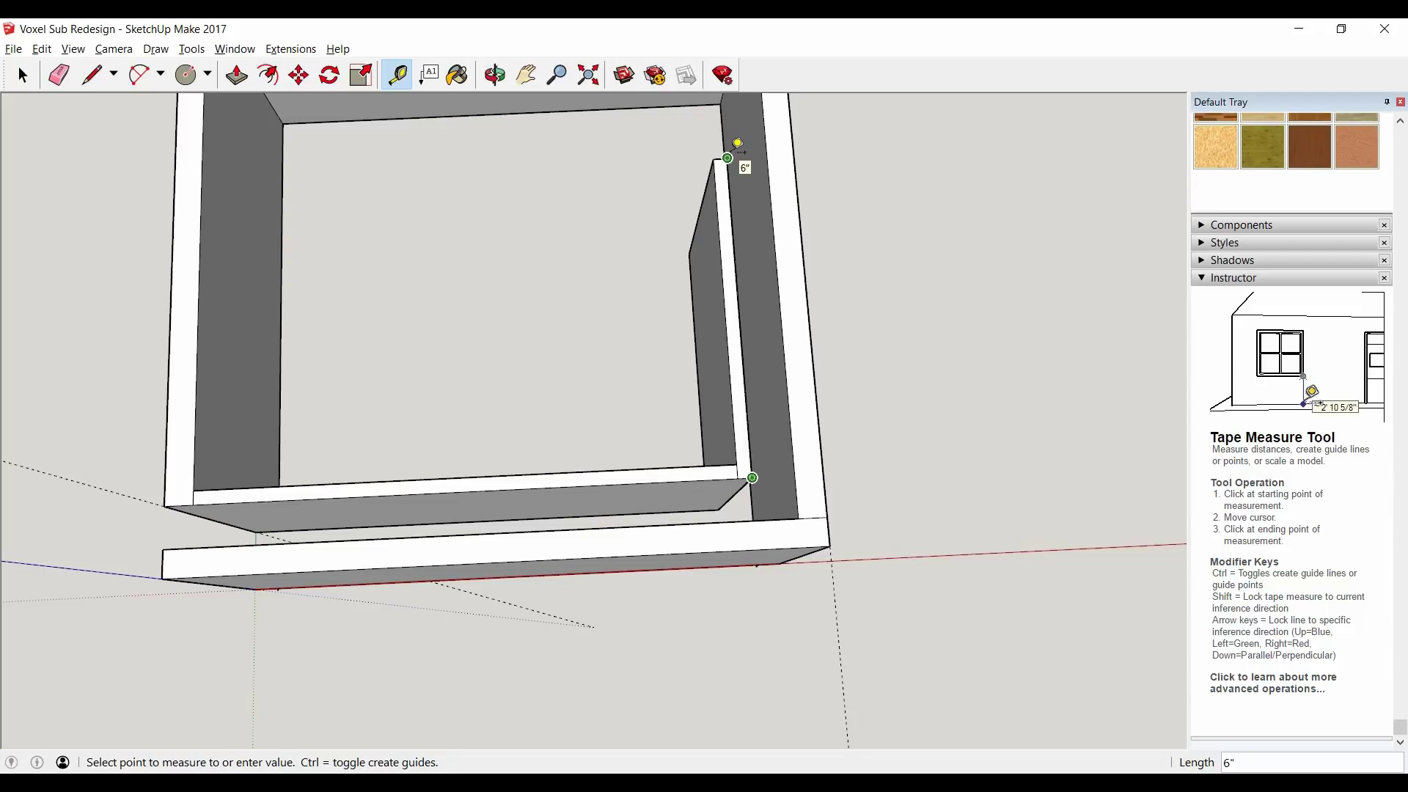
{"action": "left_click", "coordinate": [738, 143]}
Step: Erase the guide line running past the front corner of the side panel at the port opening
{"action": "key", "text": "e"}
{"action": "scroll", "coordinate": [645, 340], "scroll_direction": "down", "scroll_amount": 4}
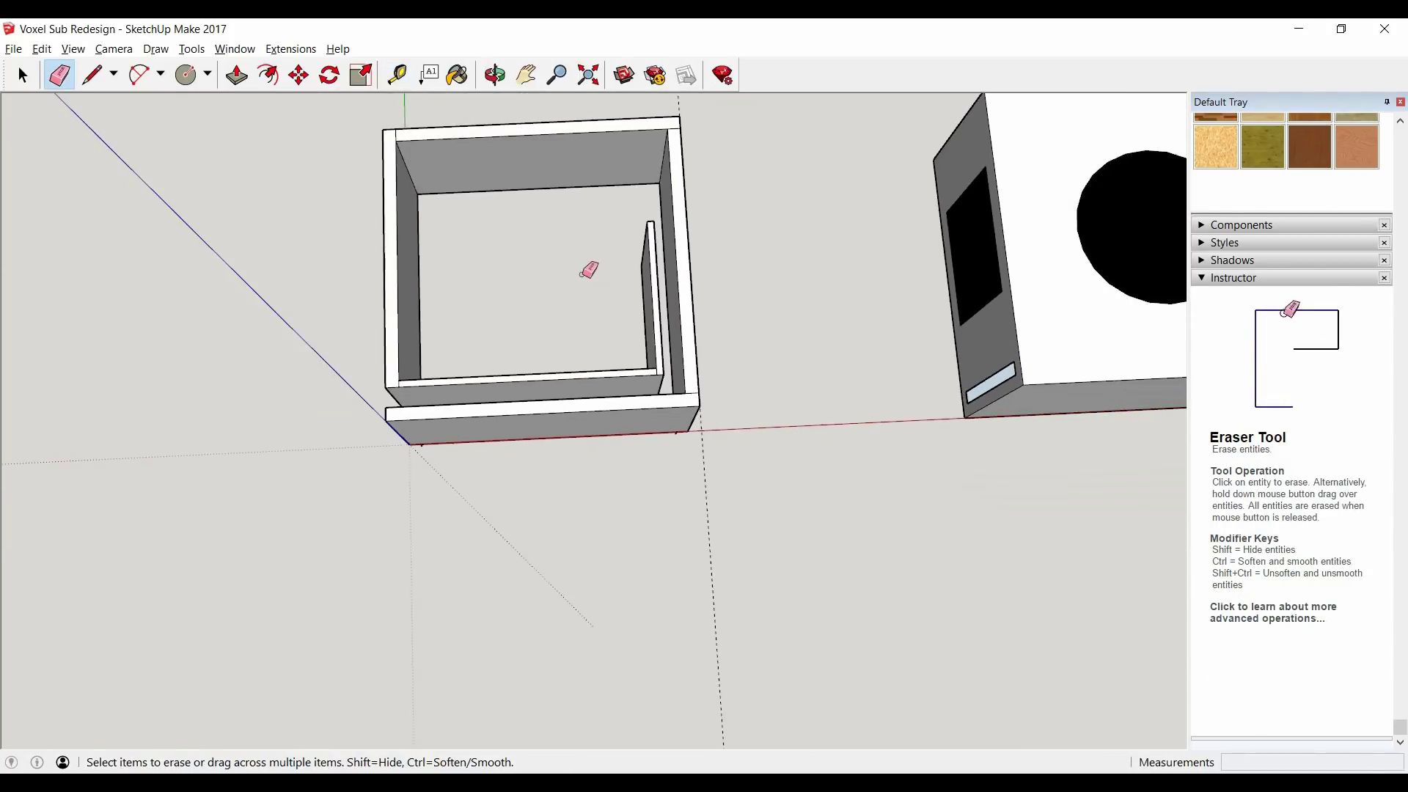
{"action": "scroll", "coordinate": [589, 271], "scroll_direction": "up", "scroll_amount": 2}
{"action": "scroll", "coordinate": [596, 213], "scroll_direction": "down", "scroll_amount": 4}
{"action": "scroll", "coordinate": [594, 126], "scroll_direction": "up", "scroll_amount": 4}
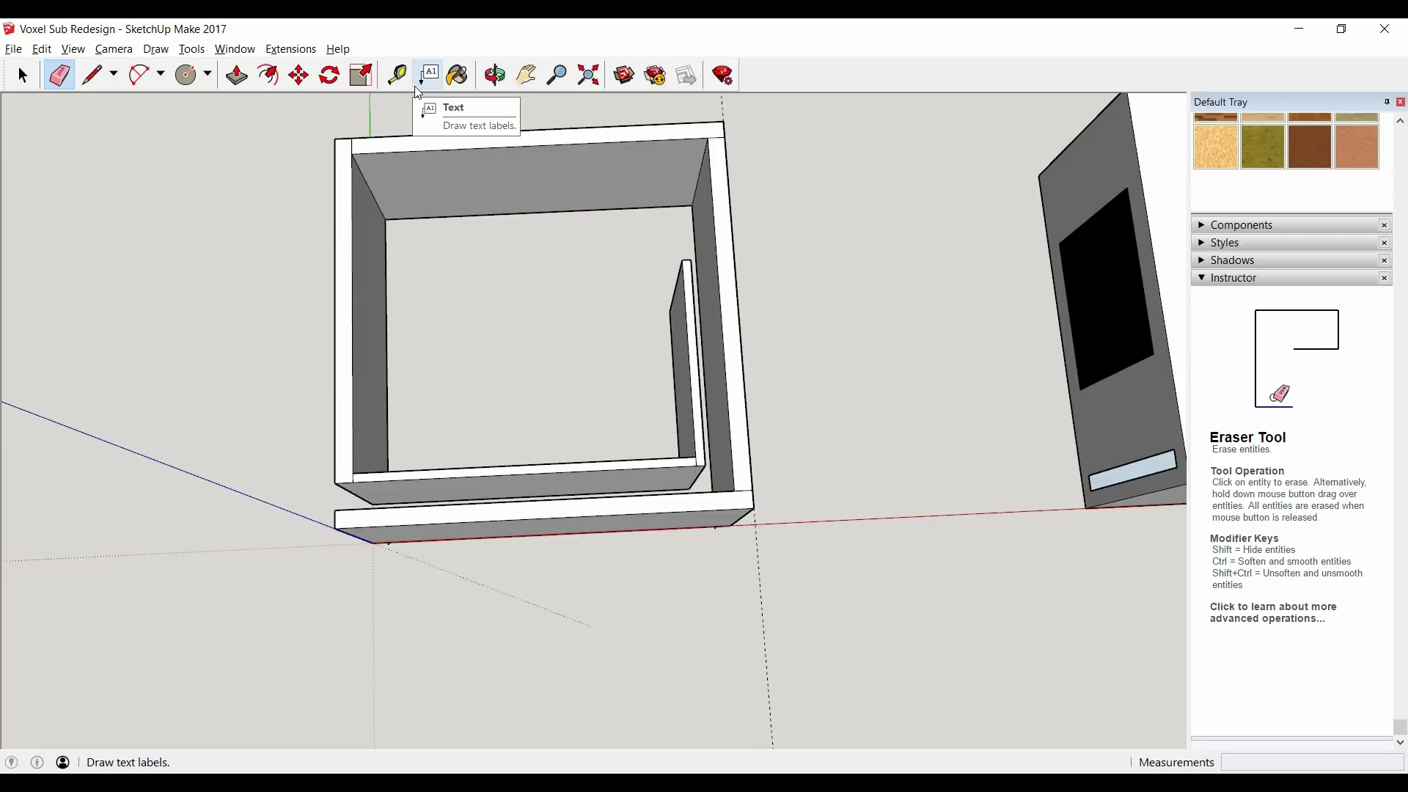
Step: Examine the open enclosure's interior and the folded port channel between the inner panels and the outer walls
{"action": "mouse_move", "coordinate": [541, 182]}
{"action": "left_mouse_down"}
{"action": "mouse_move", "coordinate": [493, 236]}
{"action": "mouse_move", "coordinate": [622, 267]}
{"action": "left_mouse_up"}
{"action": "scroll", "coordinate": [669, 244], "scroll_direction": "down", "scroll_amount": 2}
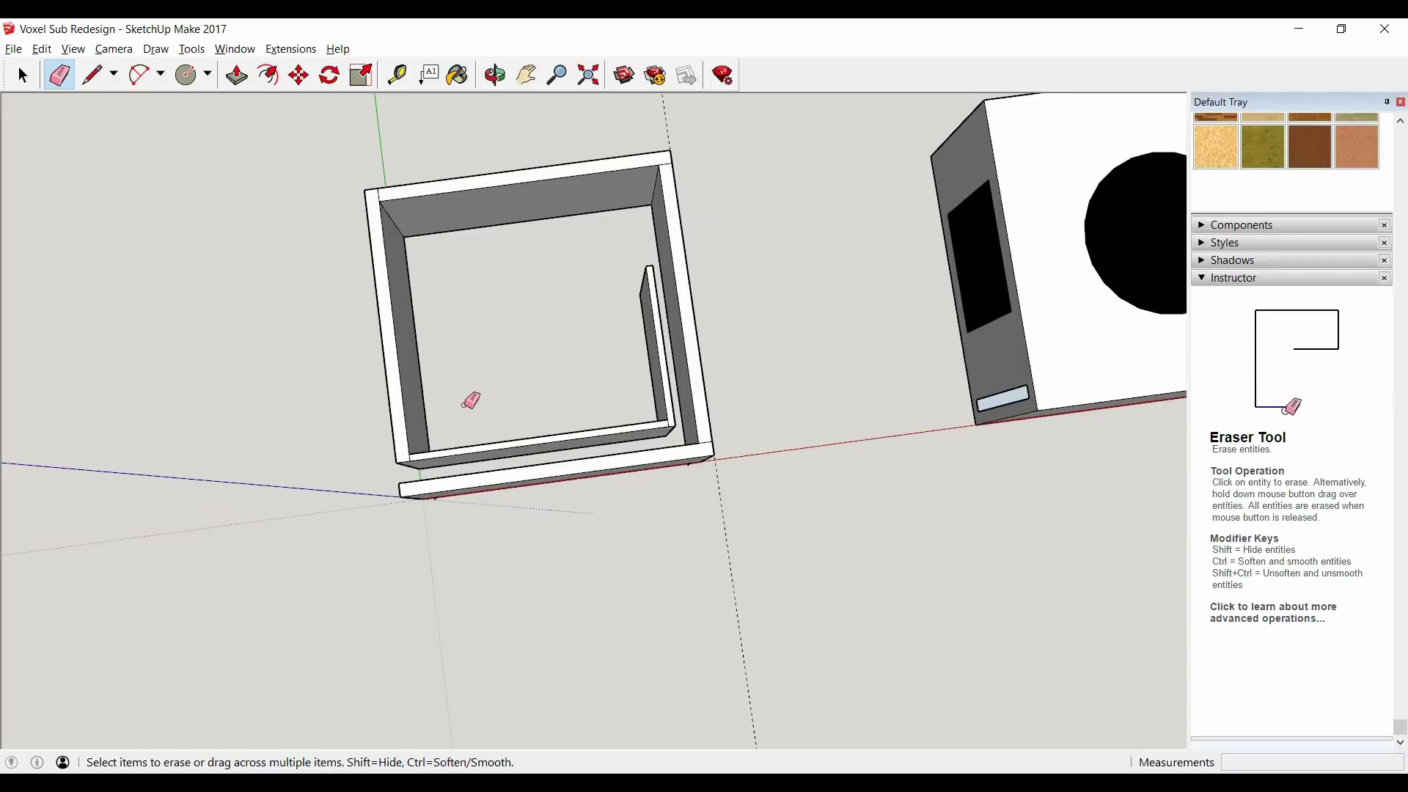
{"action": "mouse_move", "coordinate": [590, 527]}
{"action": "left_mouse_down"}
{"action": "mouse_move", "coordinate": [670, 449]}
{"action": "mouse_move", "coordinate": [453, 416]}
{"action": "mouse_move", "coordinate": [680, 443]}
{"action": "left_mouse_up"}
{"action": "scroll", "coordinate": [680, 443], "scroll_direction": "up", "scroll_amount": 1}
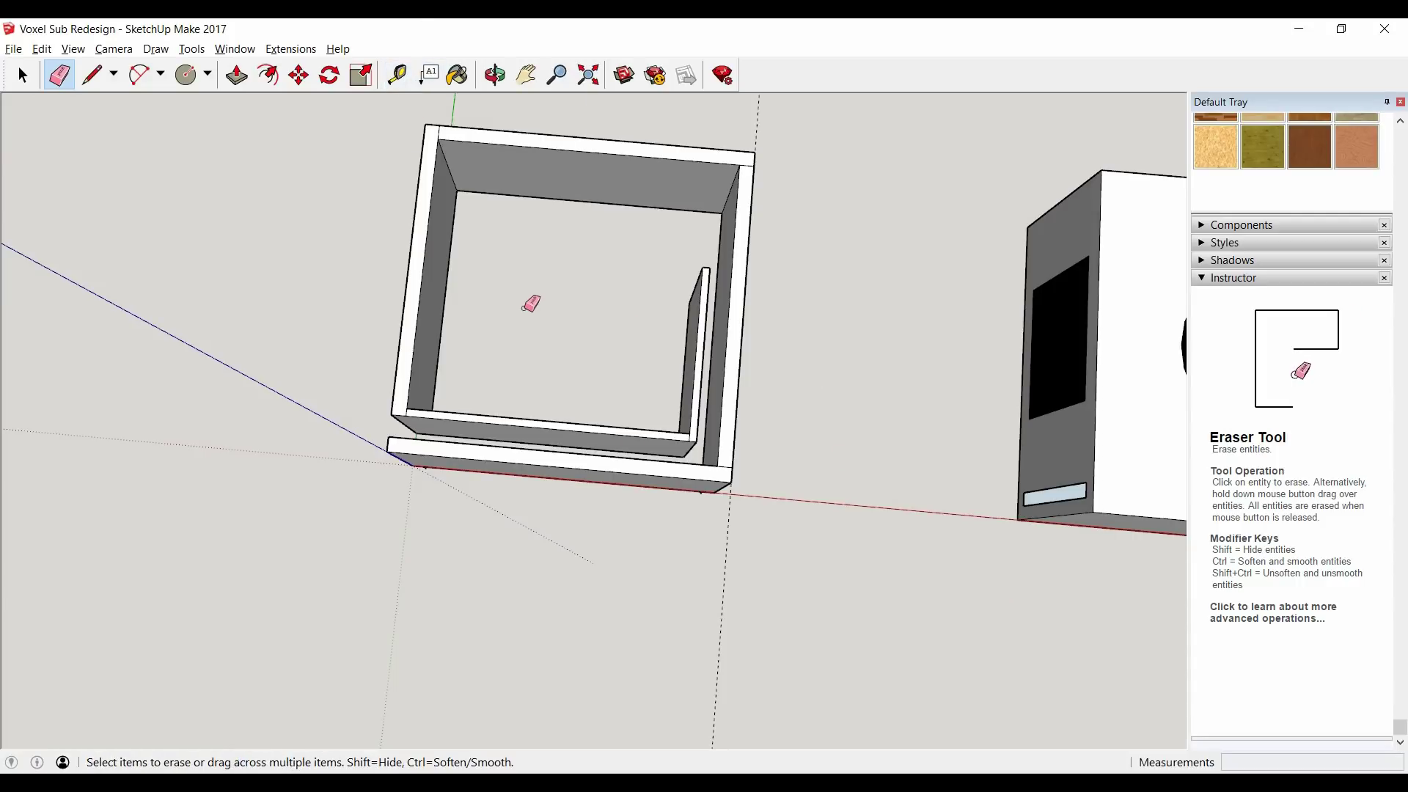
{"action": "scroll", "coordinate": [531, 302], "scroll_direction": "down", "scroll_amount": 2}
{"action": "scroll", "coordinate": [587, 317], "scroll_direction": "up", "scroll_amount": 4}
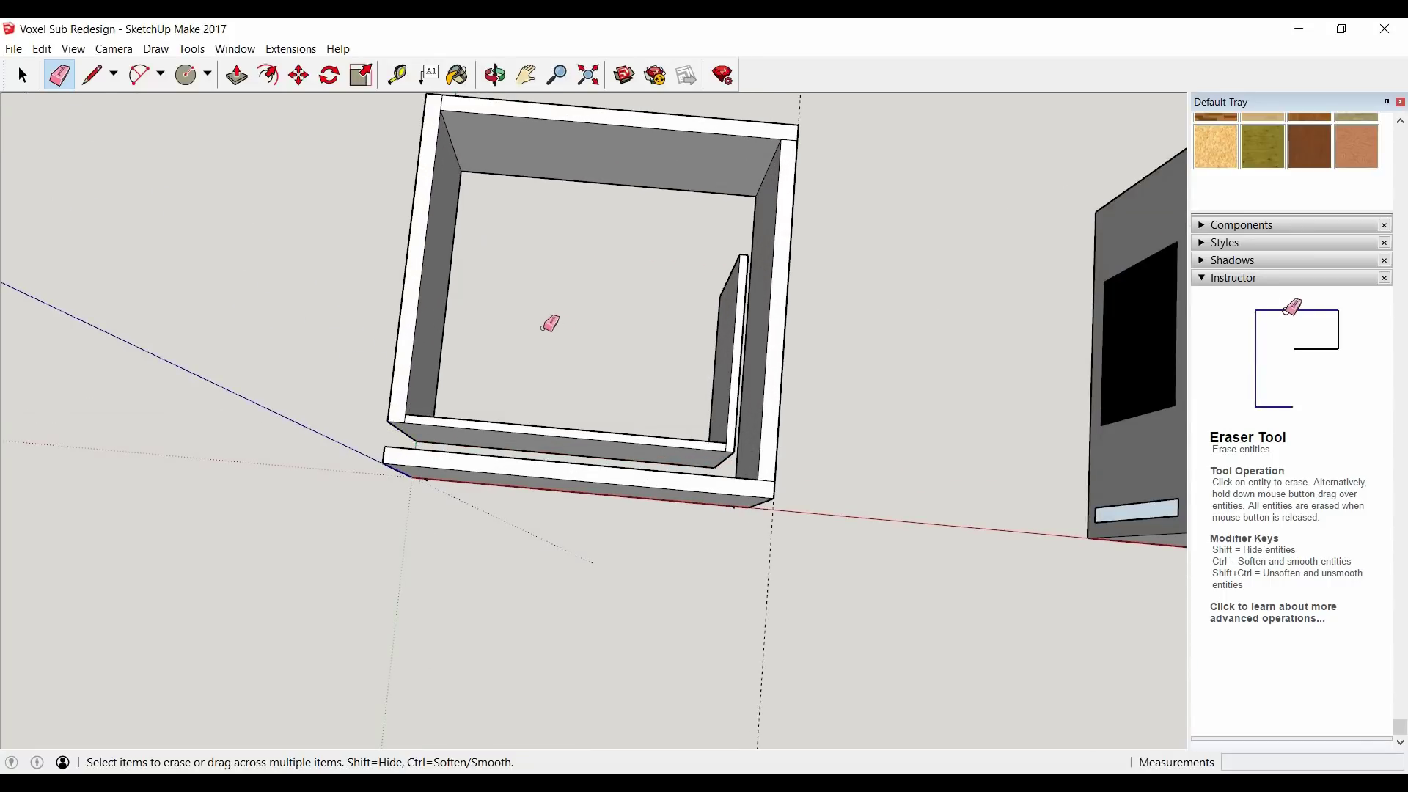
{"action": "key", "text": "o"}
{"action": "mouse_move", "coordinate": [584, 315]}
{"action": "left_mouse_down"}
{"action": "mouse_move", "coordinate": [657, 323]}
{"action": "mouse_move", "coordinate": [615, 292]}
{"action": "mouse_move", "coordinate": [619, 328]}
{"action": "left_mouse_up"}
{"action": "key", "text": "e"}
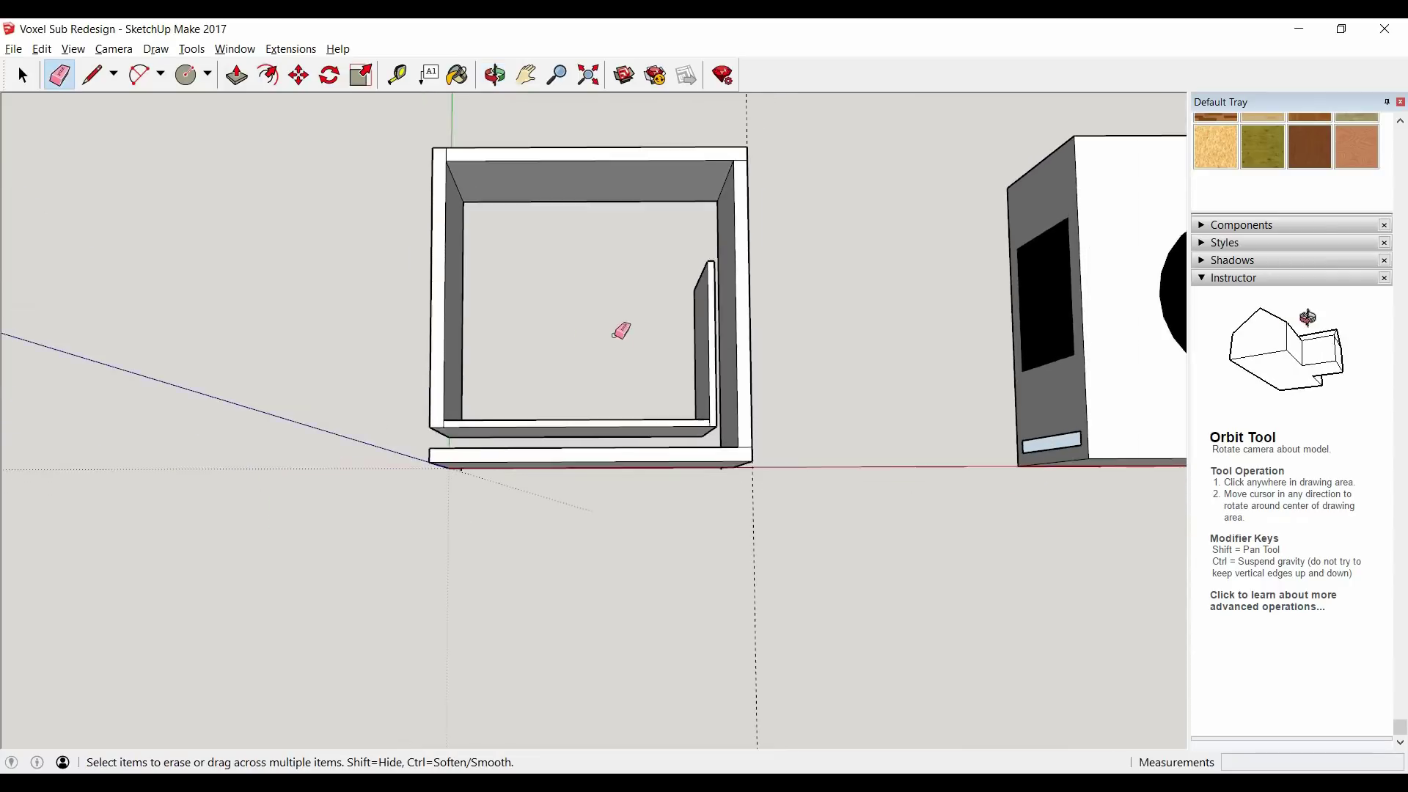
{"action": "scroll", "coordinate": [587, 311], "scroll_direction": "up", "scroll_amount": 2}
{"action": "scroll", "coordinate": [630, 311], "scroll_direction": "down", "scroll_amount": 2}
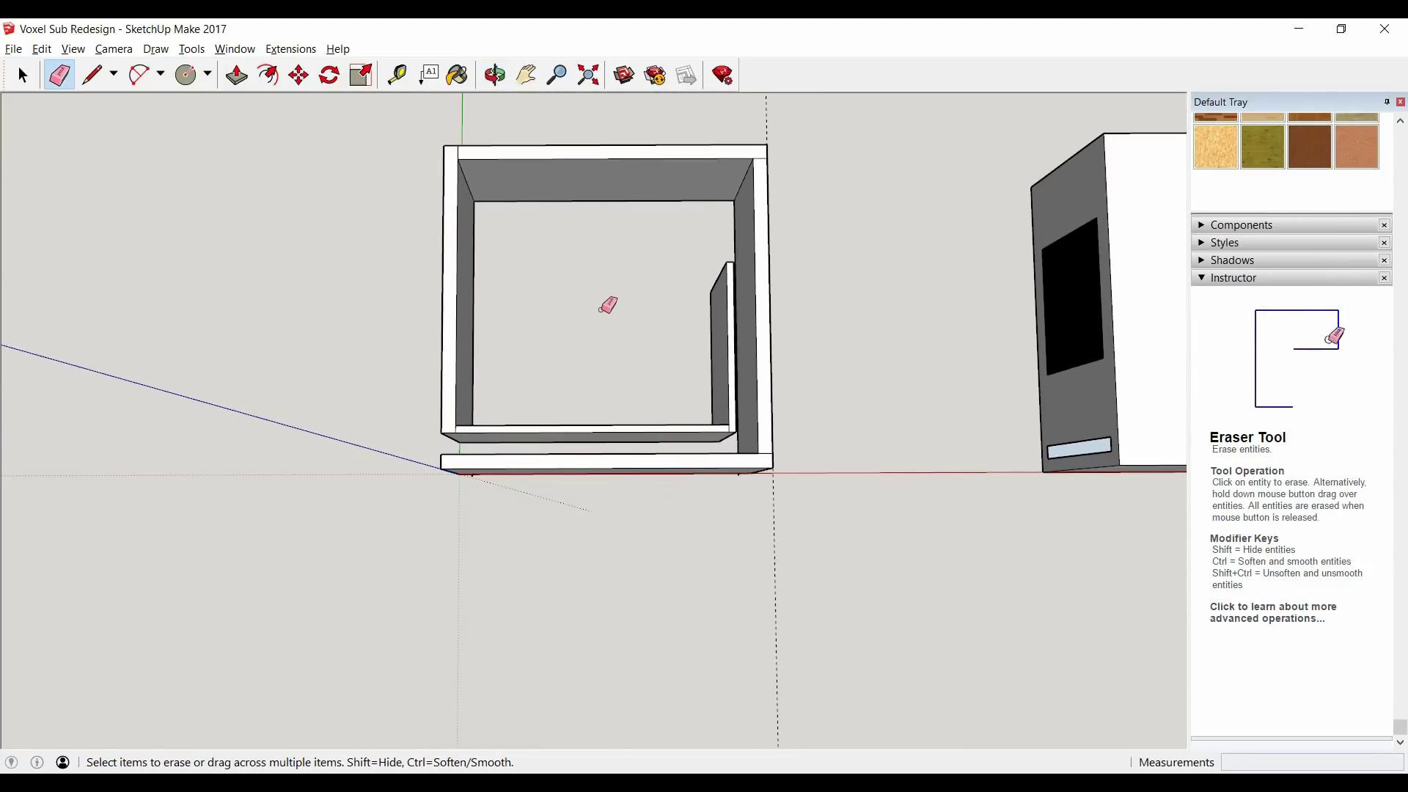
{"action": "scroll", "coordinate": [643, 305], "scroll_direction": "down", "scroll_amount": 2}
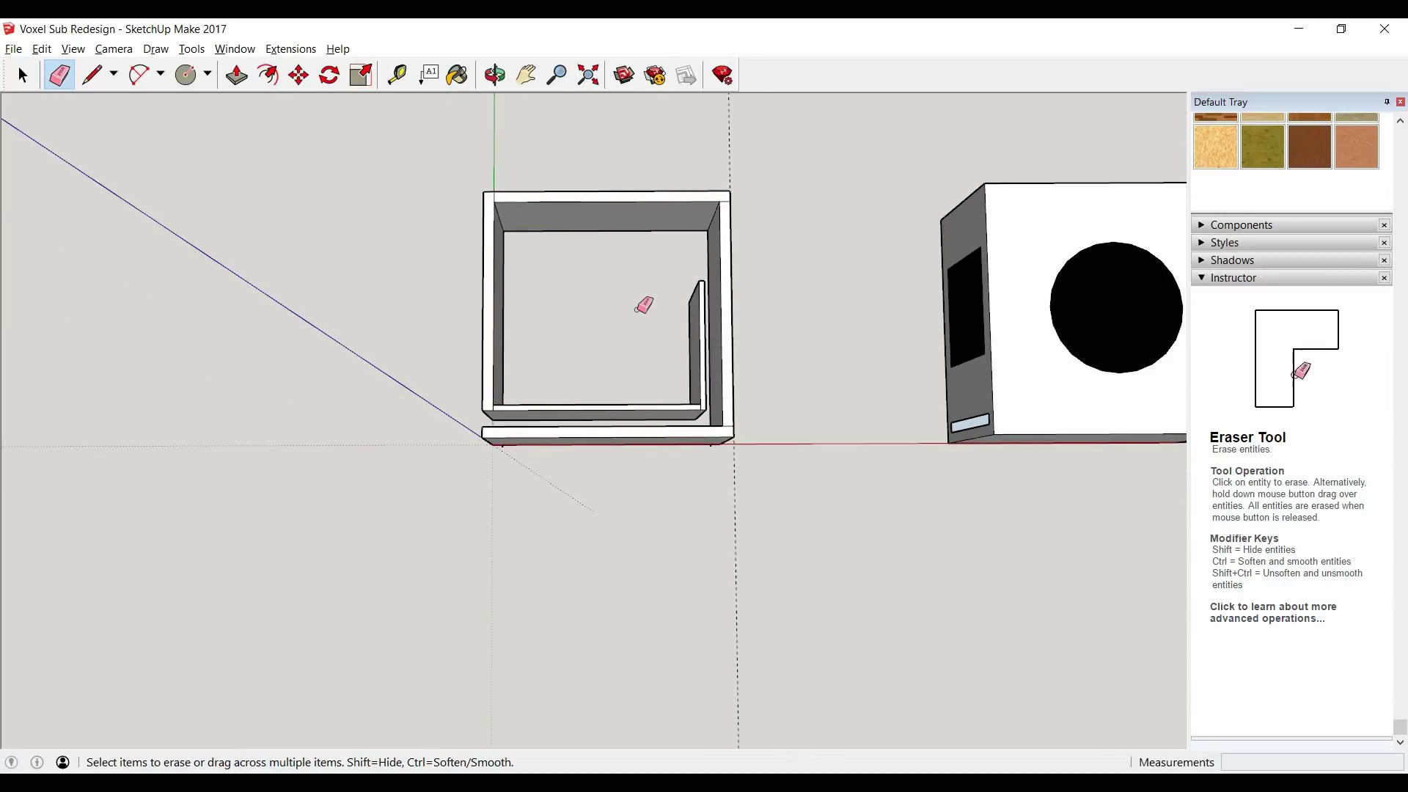
{"action": "scroll", "coordinate": [644, 305], "scroll_direction": "up", "scroll_amount": 3}
{"action": "mouse_move", "coordinate": [645, 305]}
{"action": "left_mouse_down"}
{"action": "mouse_move", "coordinate": [511, 212]}
{"action": "mouse_move", "coordinate": [675, 258]}
{"action": "left_mouse_up"}
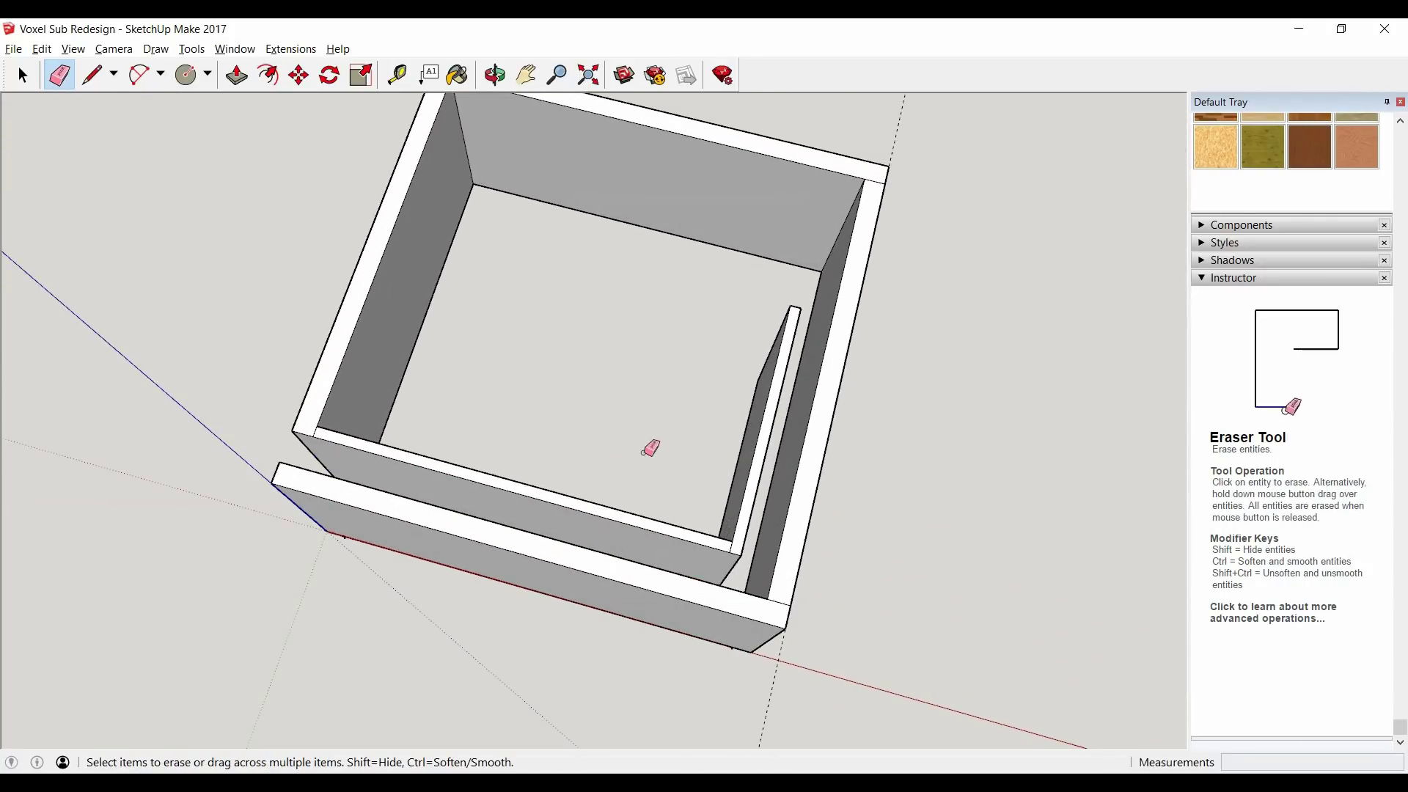
Step: Measure the width of the port opening between the inner port panel and the front panel
{"action": "mouse_move", "coordinate": [644, 303]}
{"action": "left_mouse_down"}
{"action": "mouse_move", "coordinate": [642, 350]}
{"action": "mouse_move", "coordinate": [488, 346]}
{"action": "left_mouse_up"}
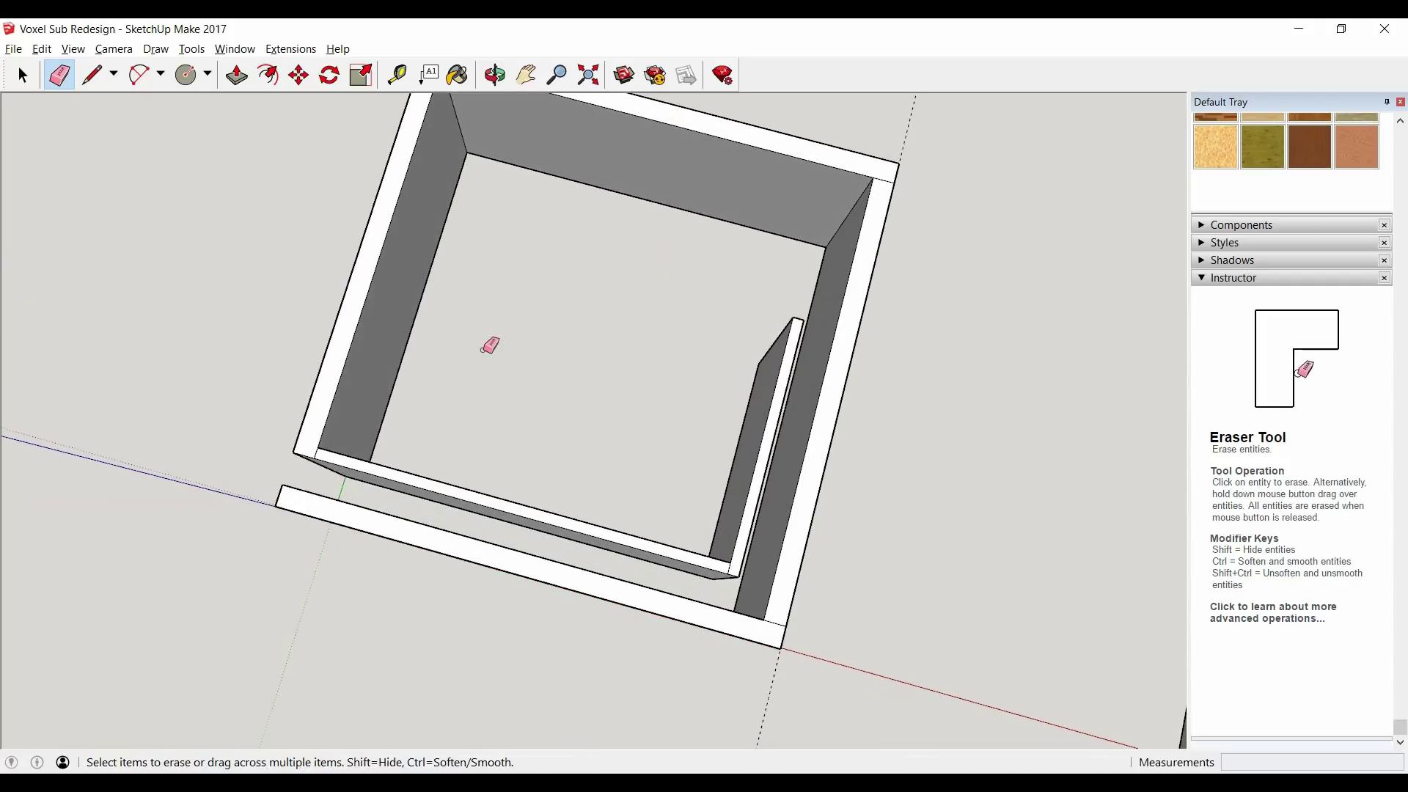
{"action": "left_click_drag", "start_coordinate": [386, 345], "coordinate": [632, 465]}
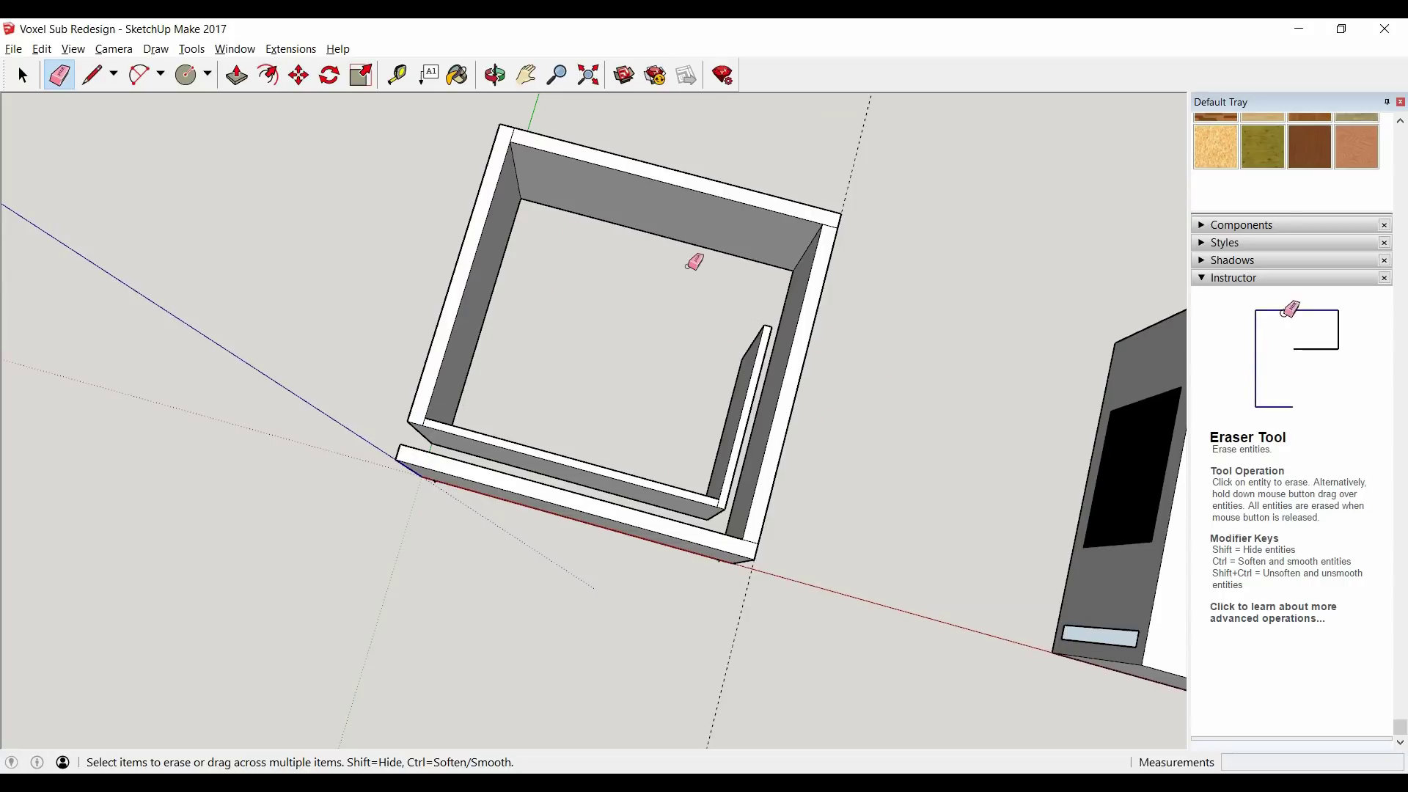
{"action": "left_click", "coordinate": [397, 74]}
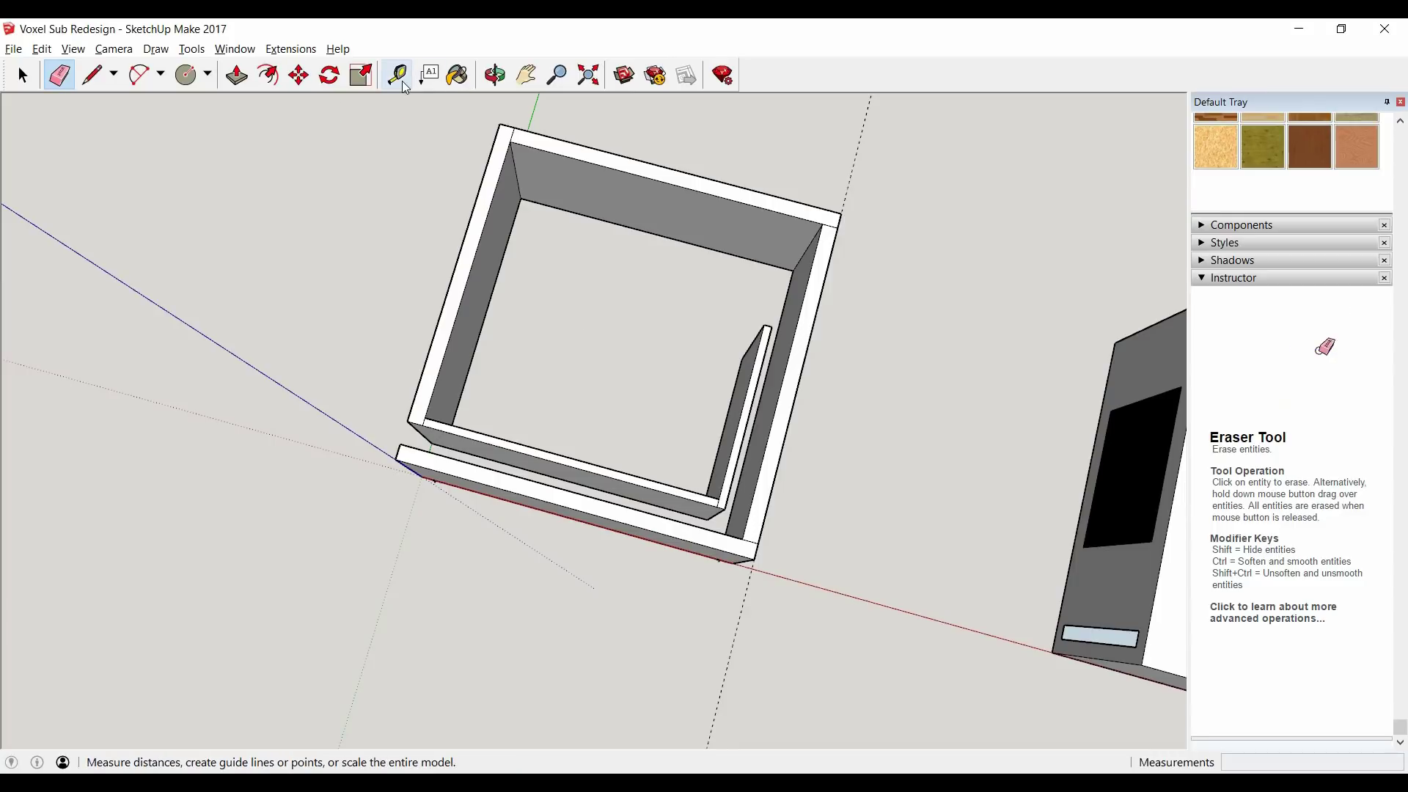
{"action": "left_click_drag", "start_coordinate": [328, 327], "coordinate": [716, 431]}
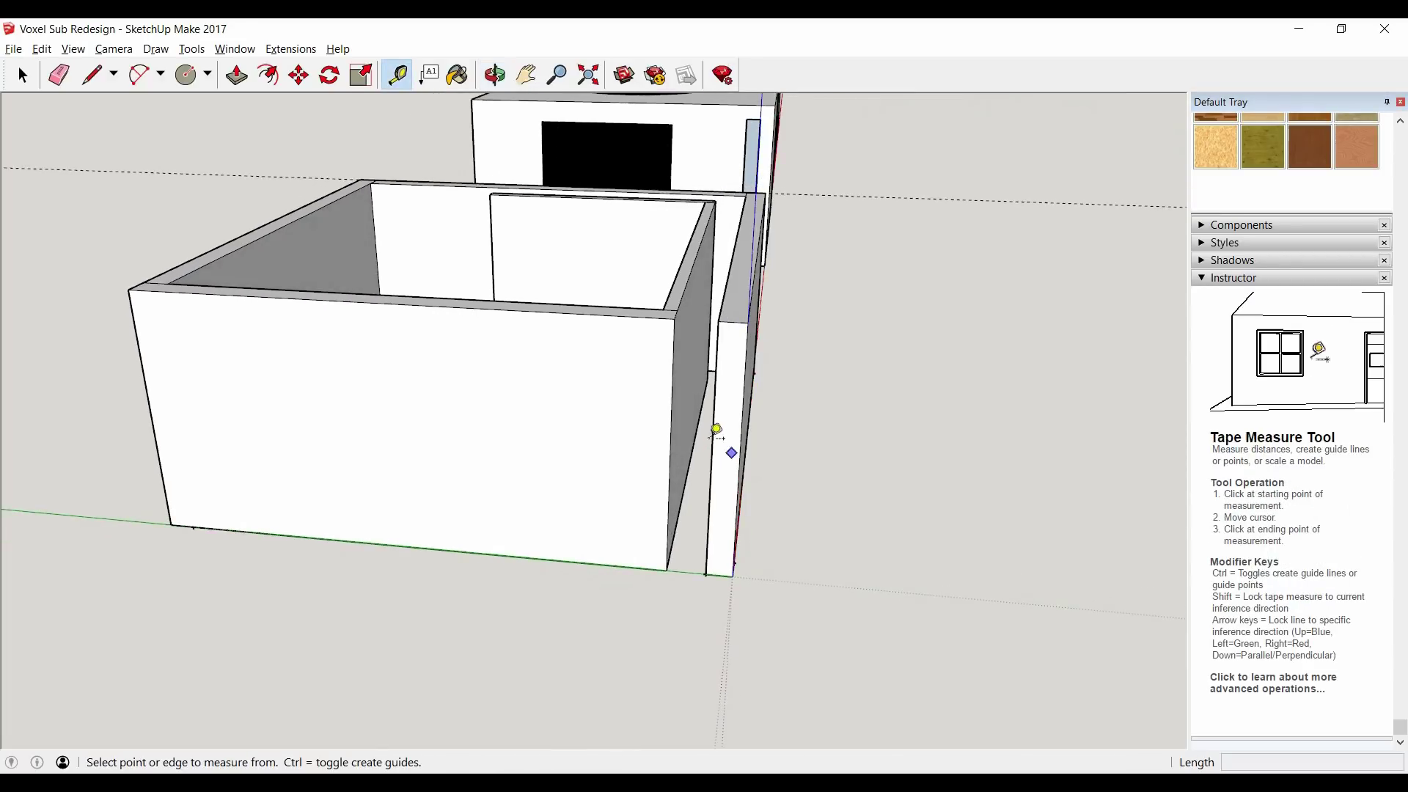
{"action": "left_click", "coordinate": [671, 424]}
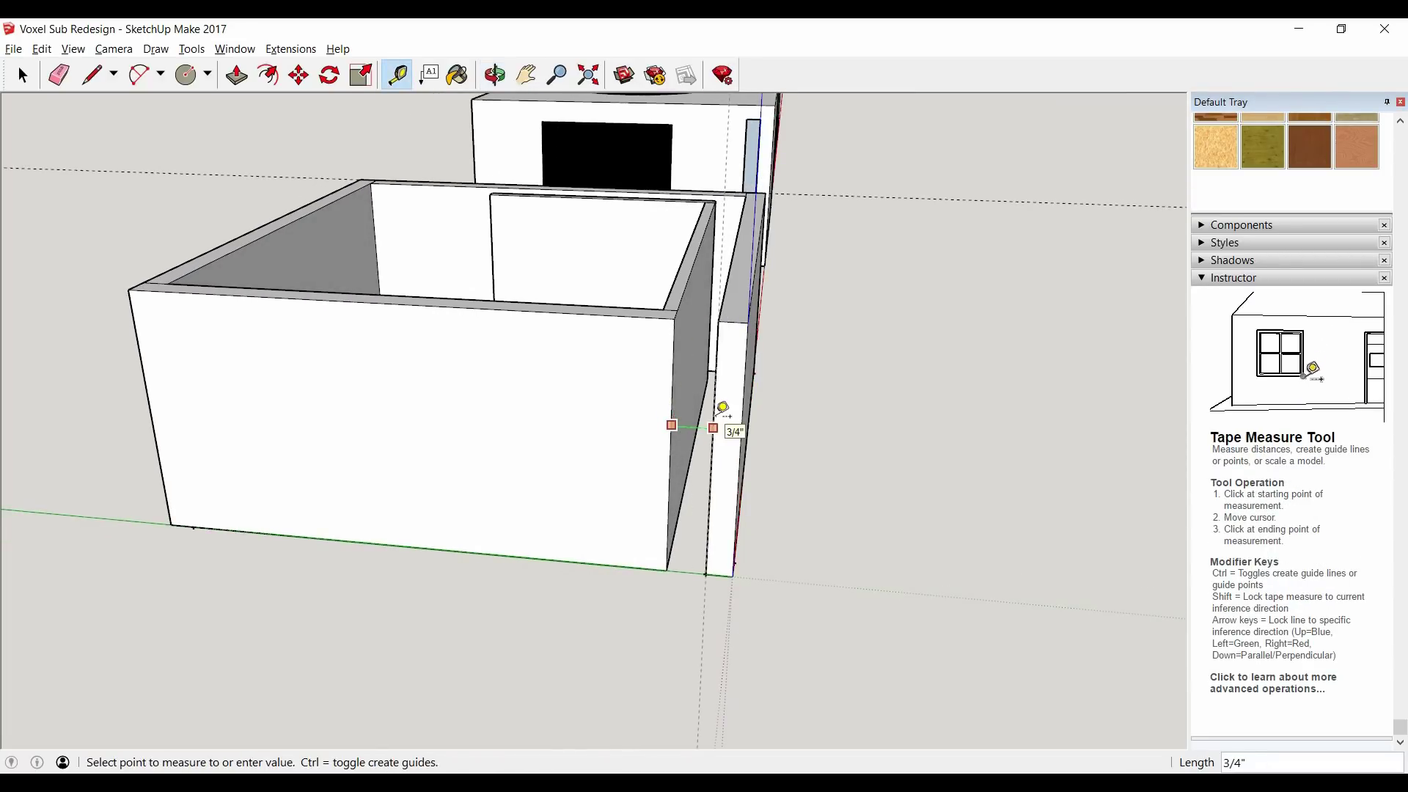
{"action": "left_click", "coordinate": [713, 424]}
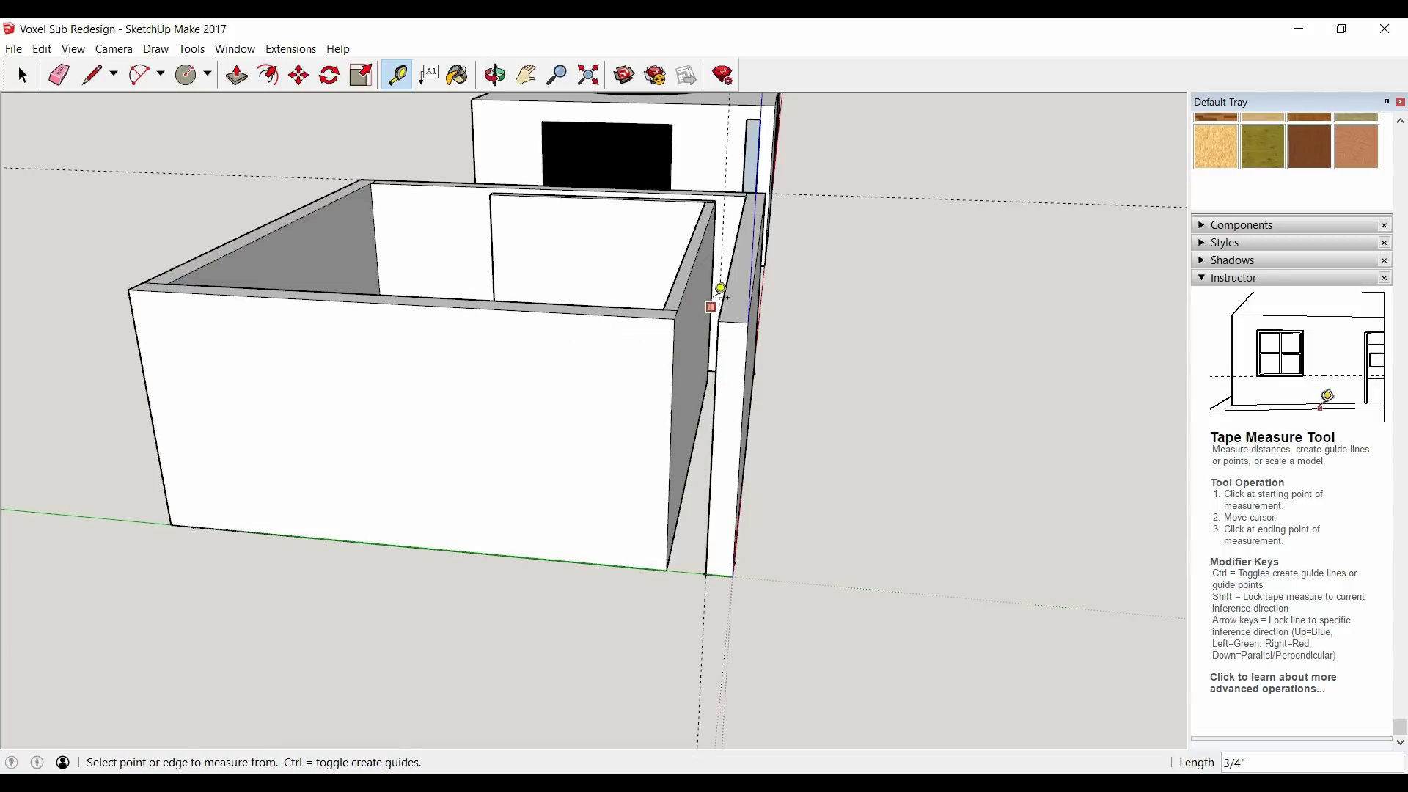
Step: Examine the port from its opening inward and measure the channel width between the shorter port panel and the adjacent outer wall
{"action": "scroll", "coordinate": [708, 330], "scroll_direction": "down", "scroll_amount": 3}
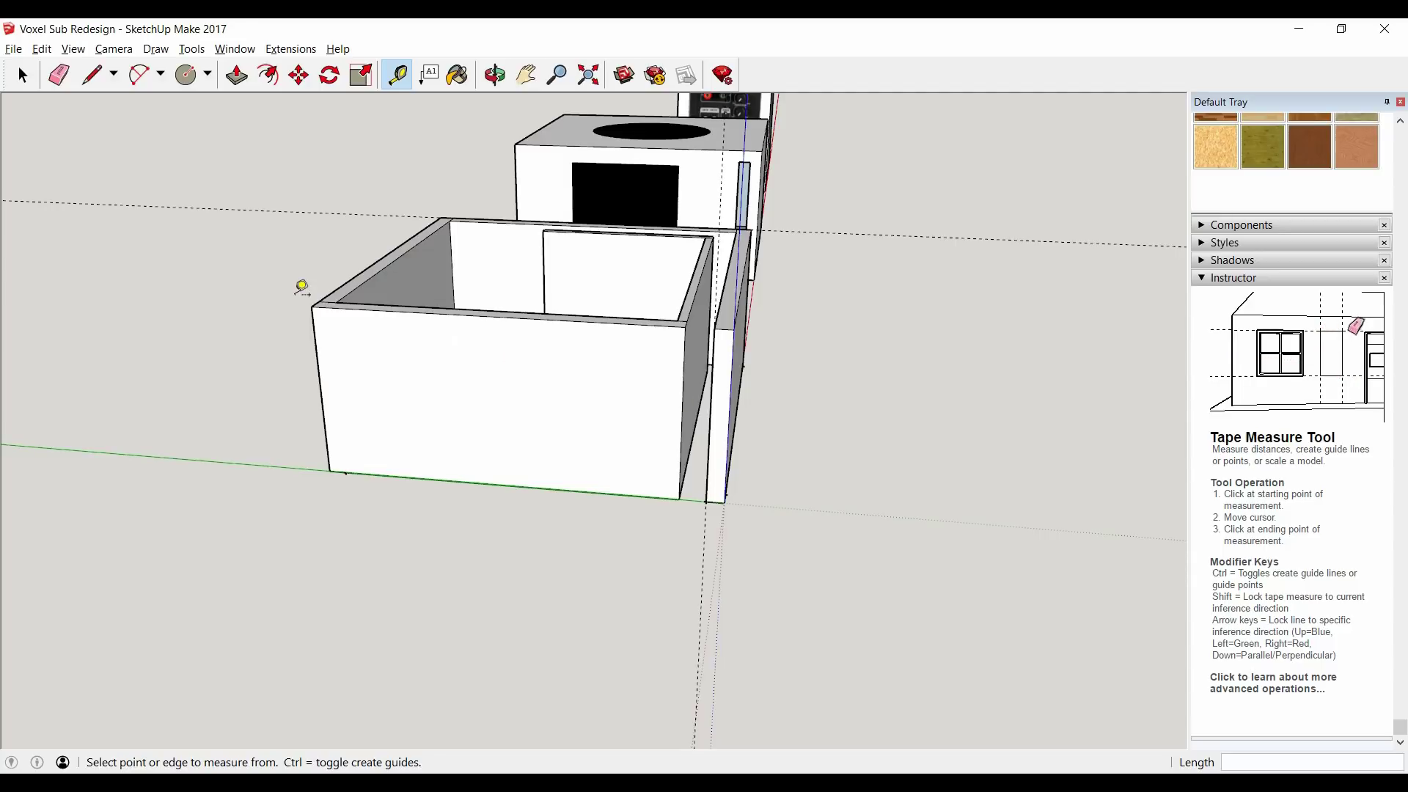
{"action": "left_click_drag", "start_coordinate": [749, 295], "coordinate": [735, 253]}
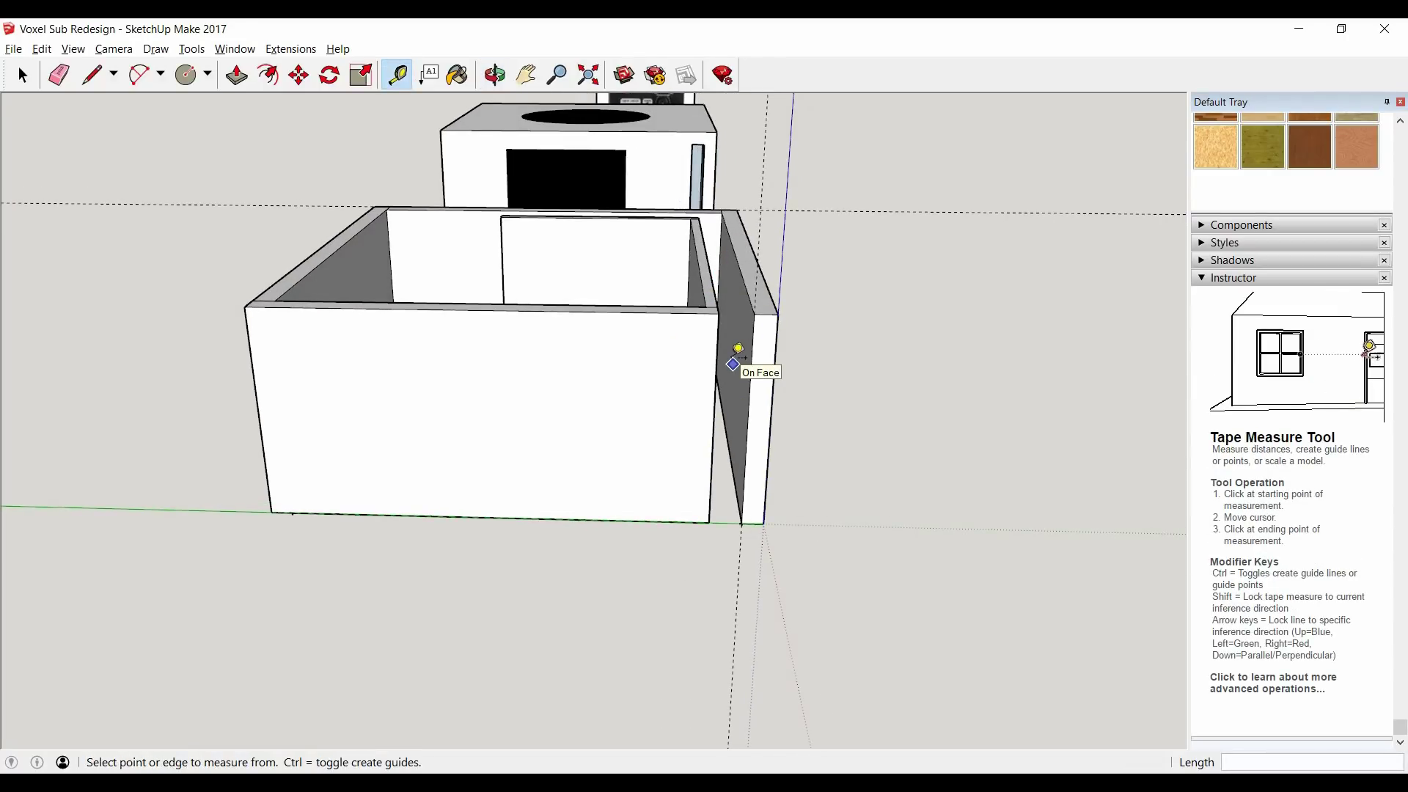
{"action": "left_click_drag", "start_coordinate": [731, 279], "coordinate": [723, 309]}
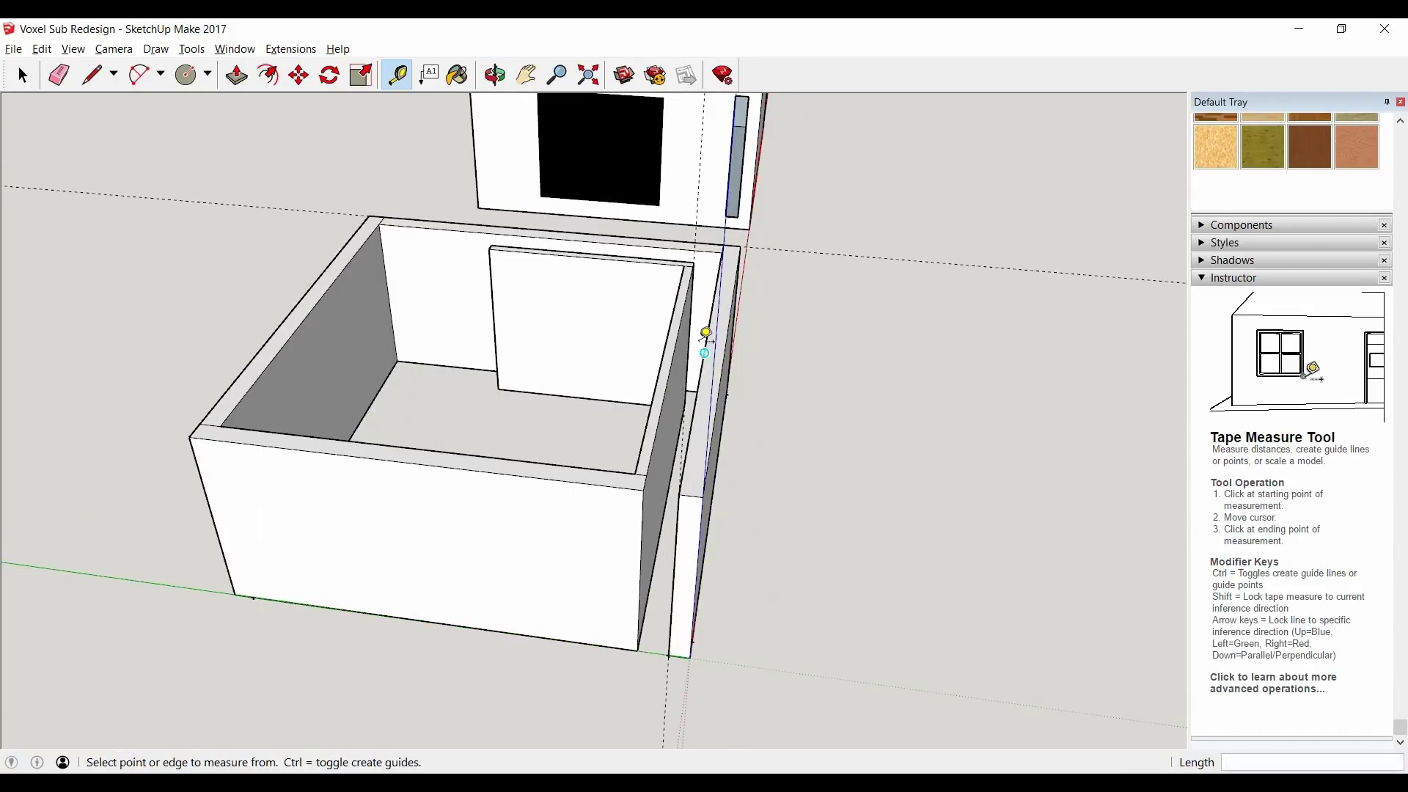
{"action": "left_click", "coordinate": [704, 352]}
{"action": "left_click_drag", "start_coordinate": [698, 297], "coordinate": [697, 377]}
{"action": "left_click_drag", "start_coordinate": [702, 328], "coordinate": [692, 352]}
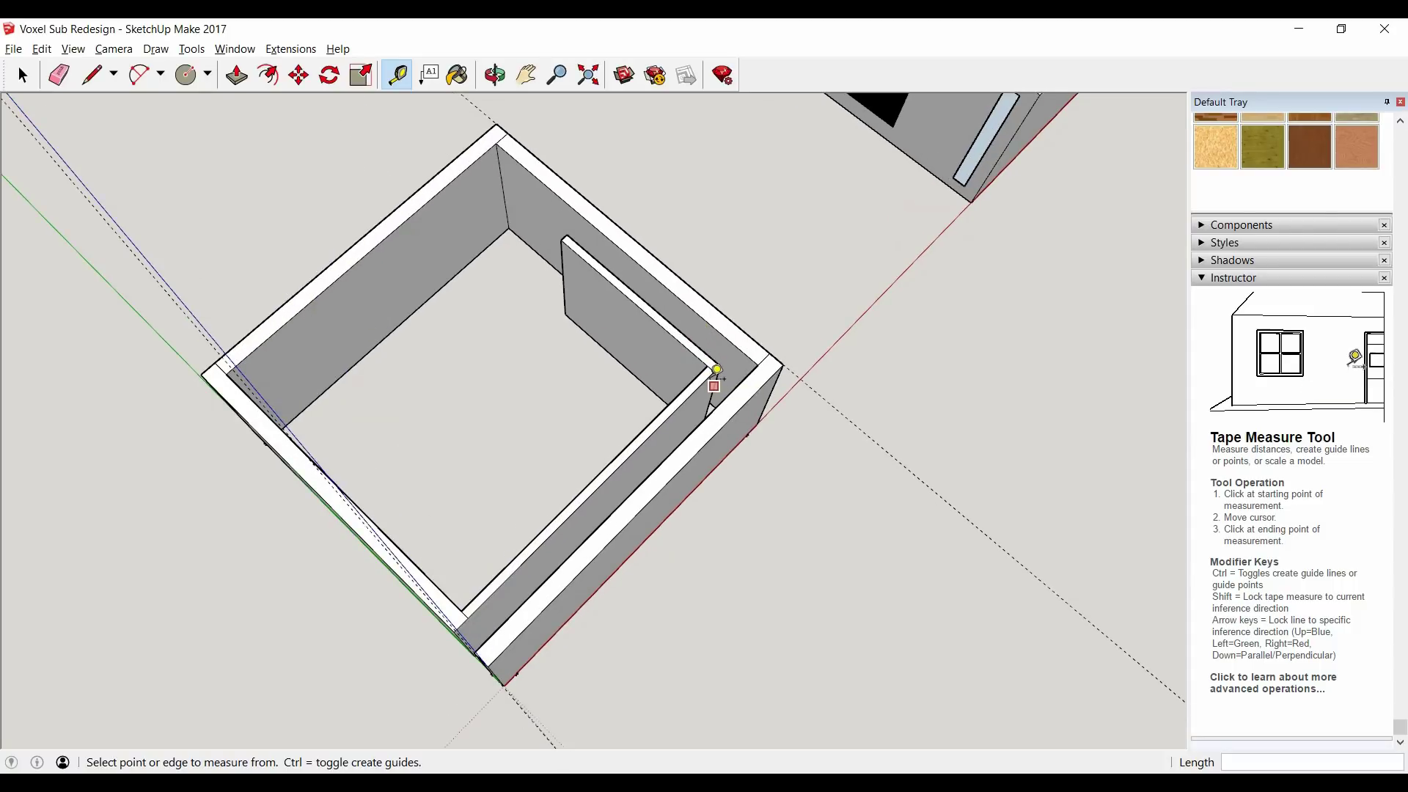
{"action": "left_click_drag", "start_coordinate": [717, 369], "coordinate": [450, 418]}
{"action": "left_click_drag", "start_coordinate": [728, 360], "coordinate": [396, 551]}
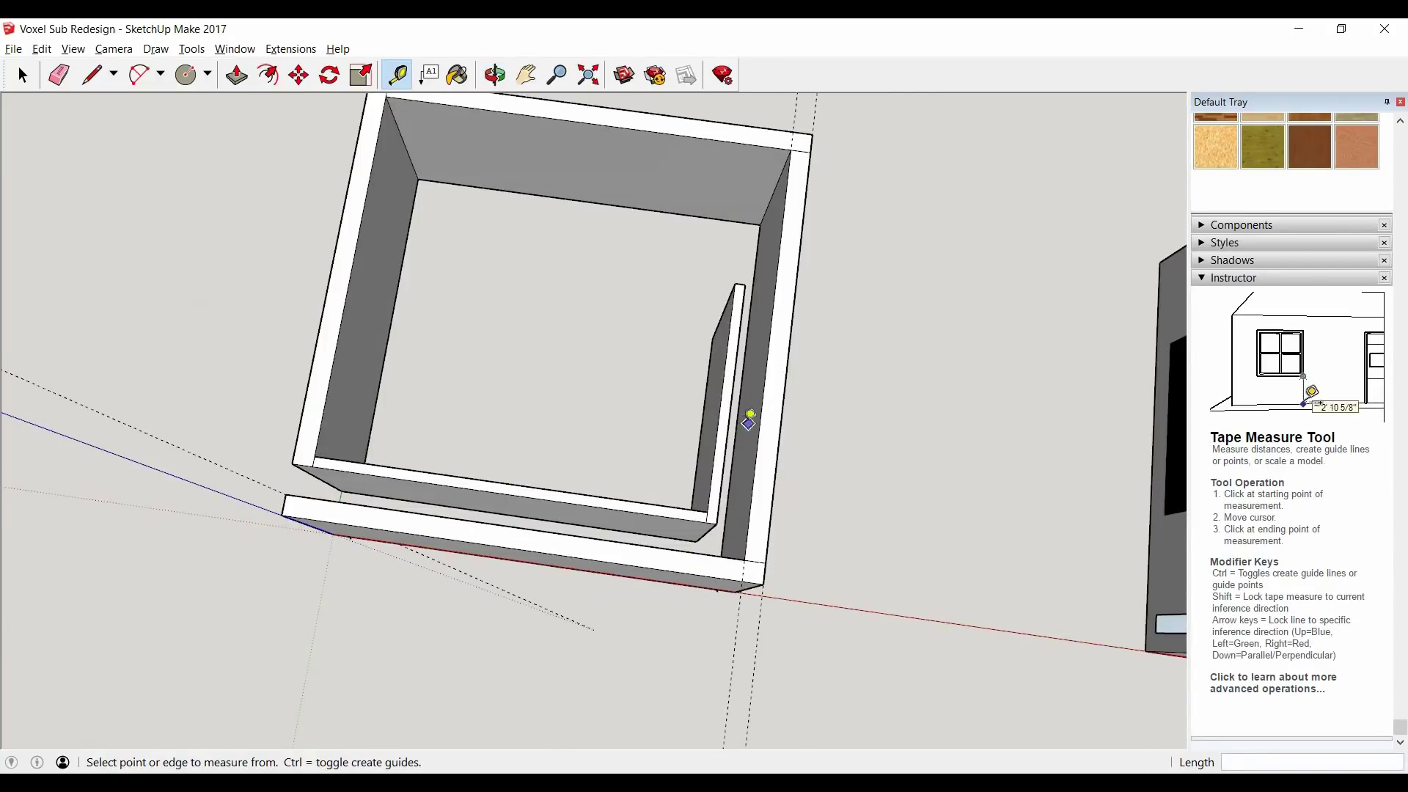
Step: Examine the folded port path of the open enclosure and compare the enclosure with the two closed boxes beside it
{"action": "left_click_drag", "start_coordinate": [744, 433], "coordinate": [742, 293]}
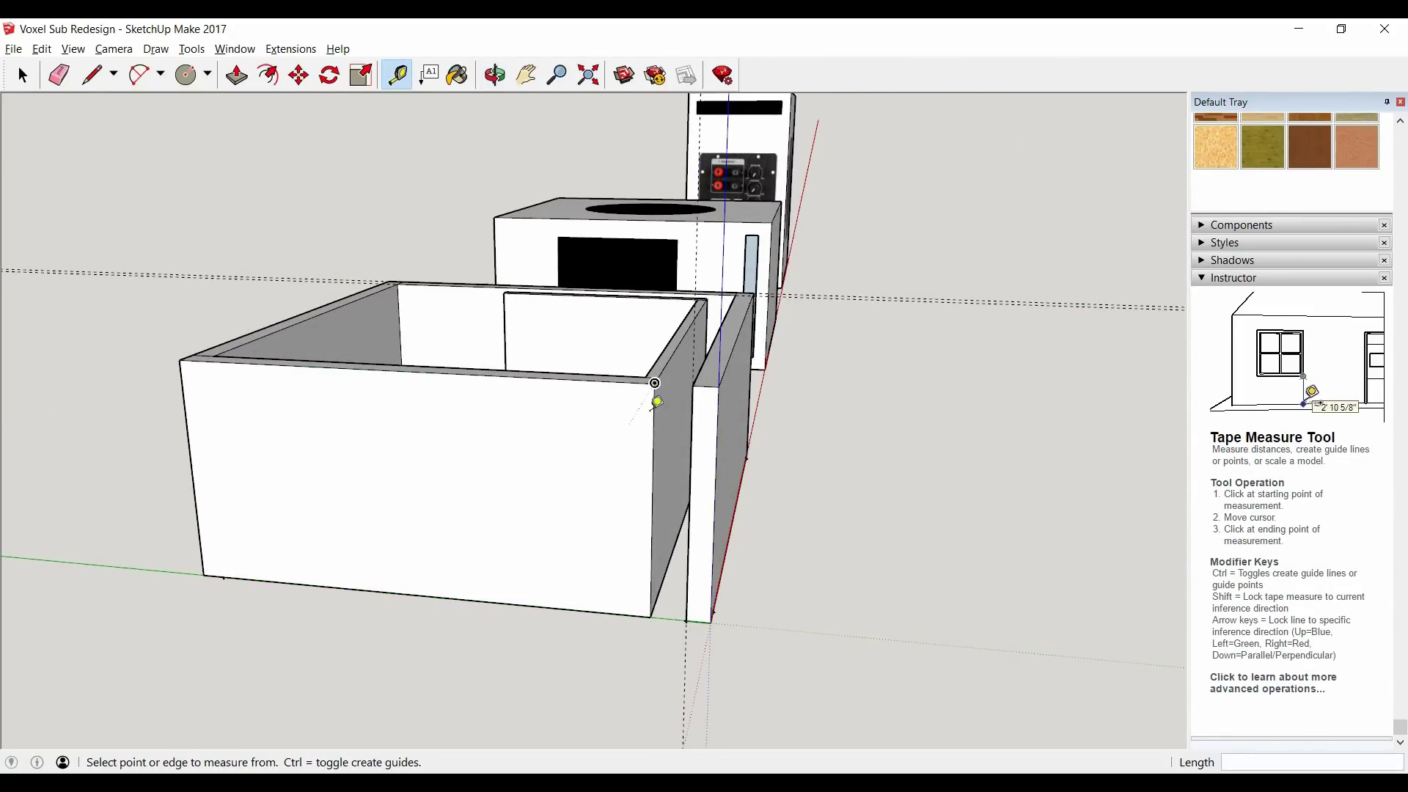
{"action": "left_click_drag", "start_coordinate": [612, 428], "coordinate": [751, 344]}
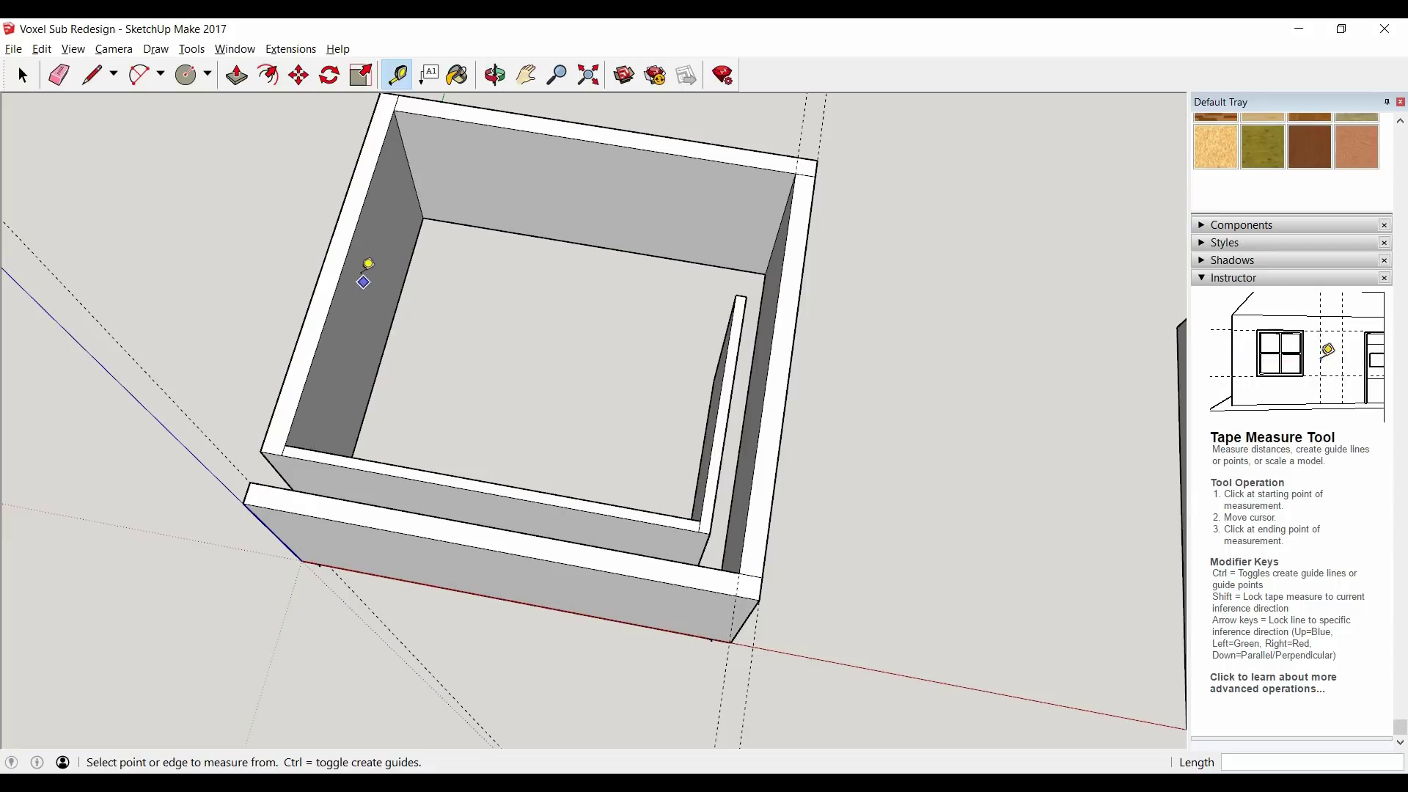
{"action": "scroll", "coordinate": [352, 279], "scroll_direction": "down", "scroll_amount": 1}
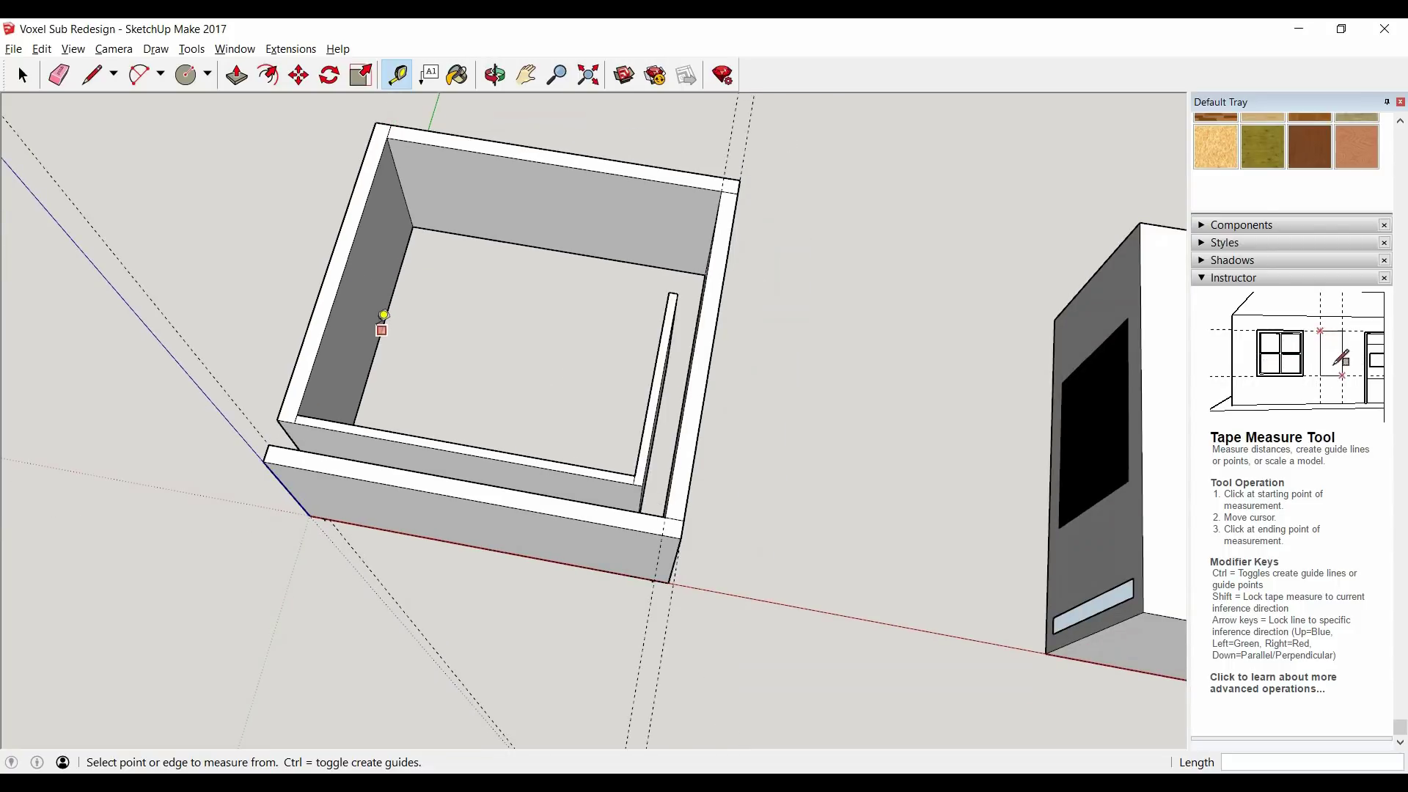
{"action": "scroll", "coordinate": [358, 357], "scroll_direction": "down", "scroll_amount": 1}
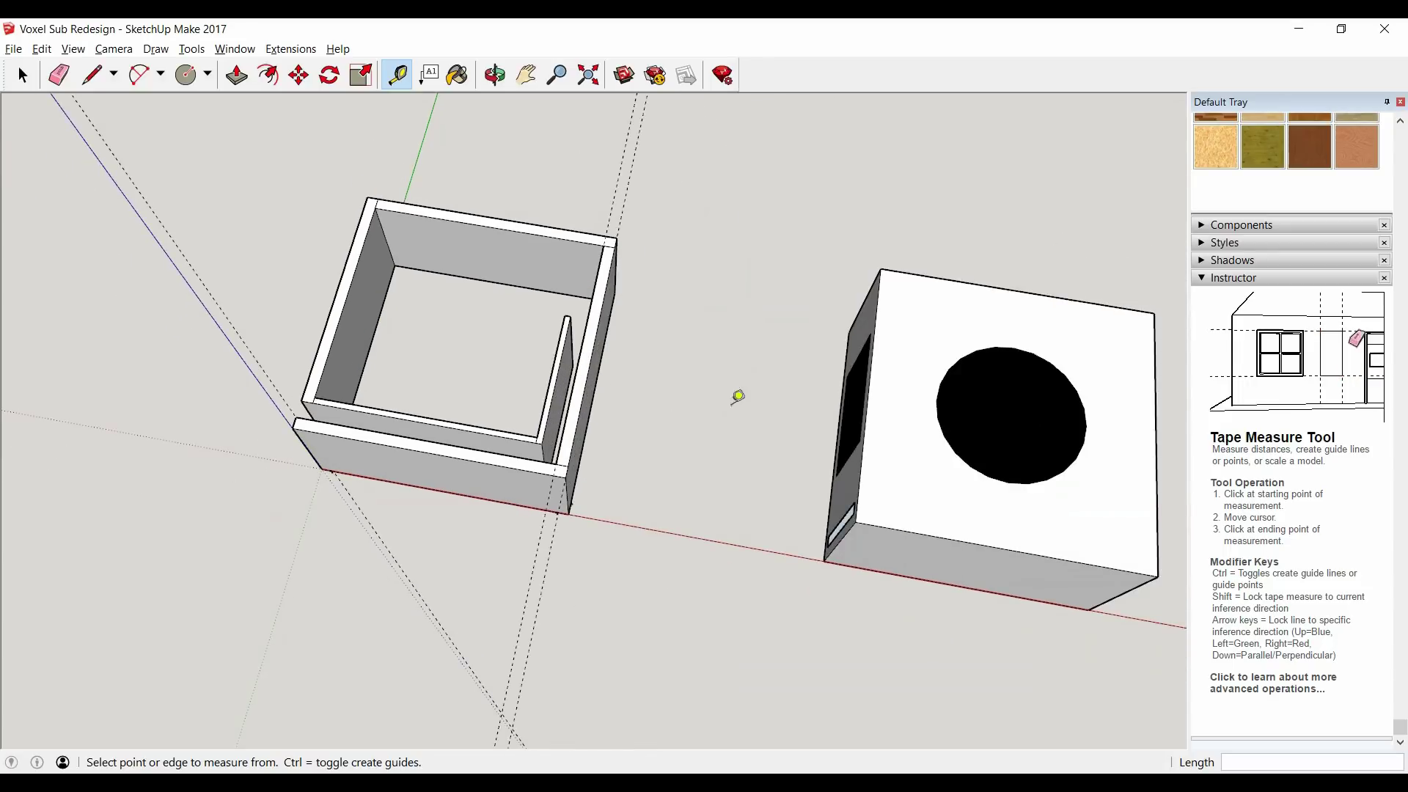
{"action": "scroll", "coordinate": [959, 525], "scroll_direction": "down", "scroll_amount": 3}
{"action": "scroll", "coordinate": [601, 550], "scroll_direction": "down", "scroll_amount": 2}
{"action": "left_click_drag", "start_coordinate": [600, 550], "coordinate": [1082, 214]}
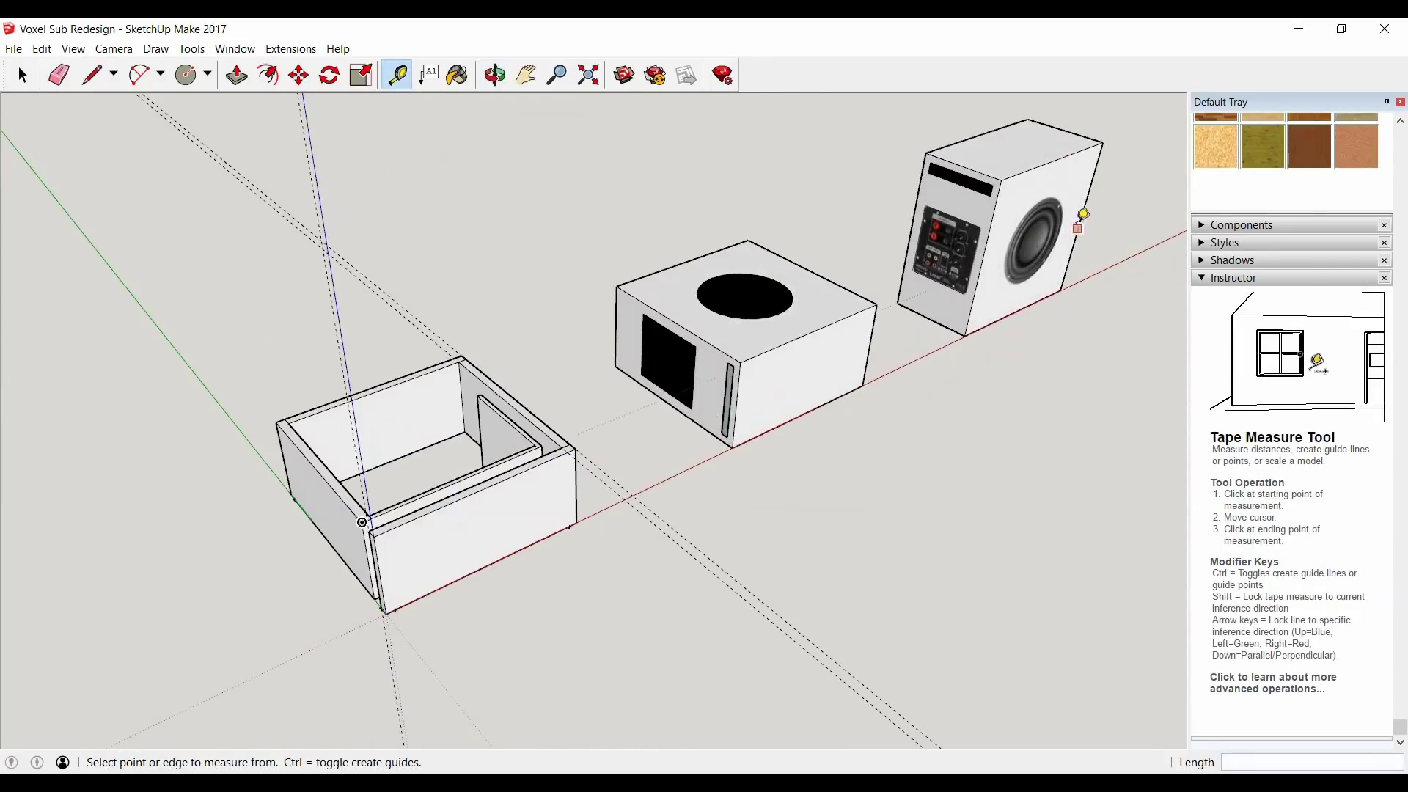
Step: Inspect the middle box's round driver cutout, plain side, square amplifier cutout and narrow port slot
{"action": "scroll", "coordinate": [1082, 214], "scroll_direction": "up", "scroll_amount": 3}
{"action": "left_click_drag", "start_coordinate": [798, 317], "coordinate": [556, 292]}
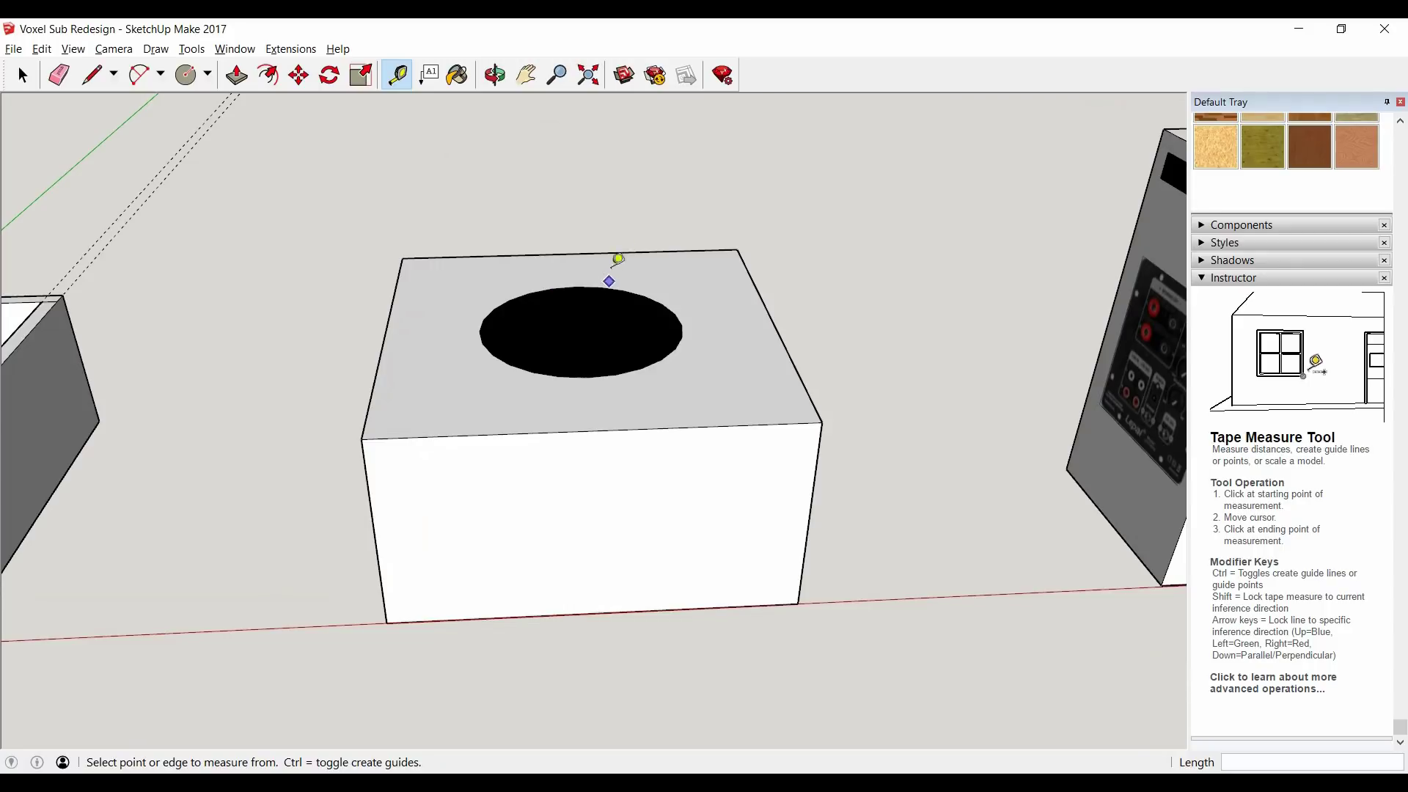
{"action": "left_click_drag", "start_coordinate": [613, 440], "coordinate": [598, 316]}
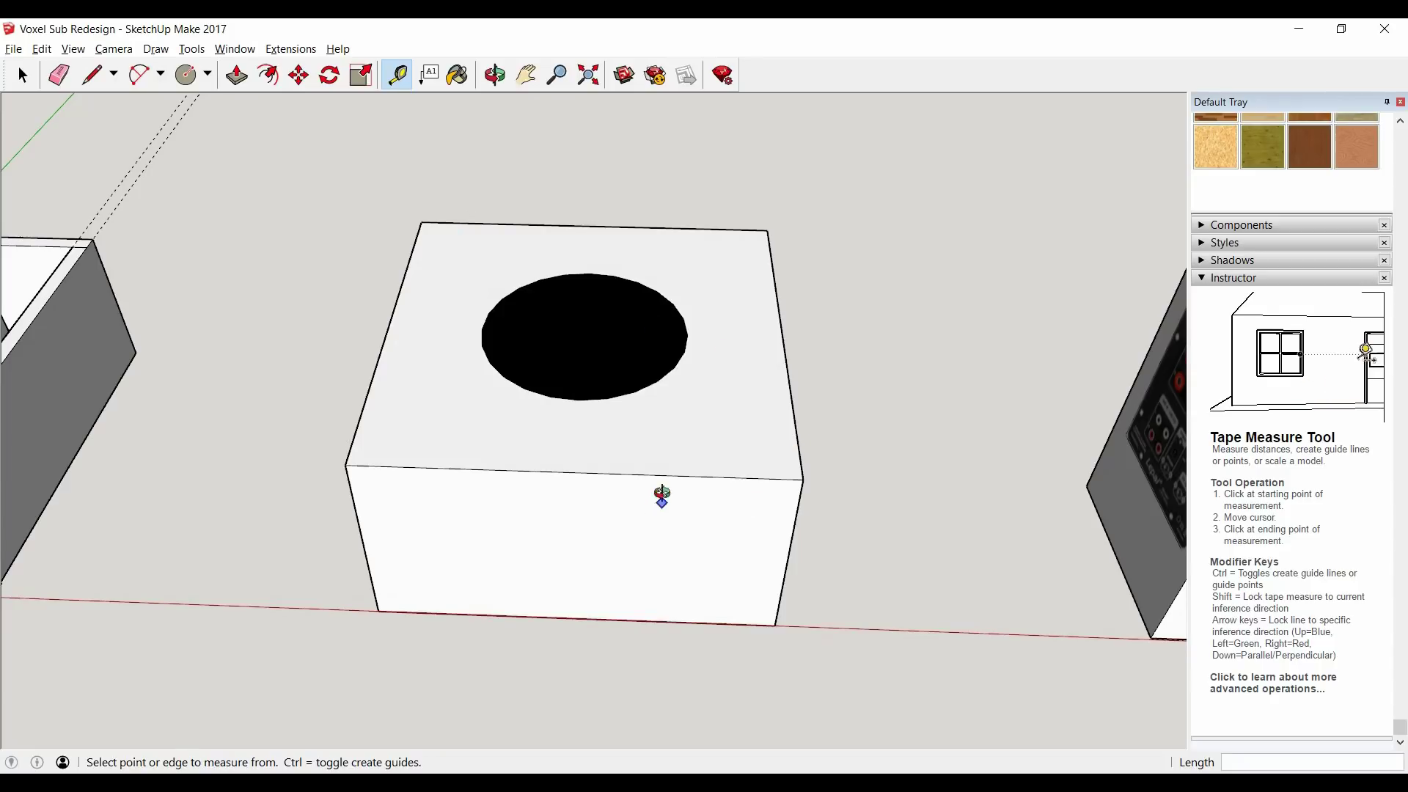
{"action": "left_click_drag", "start_coordinate": [663, 493], "coordinate": [663, 201]}
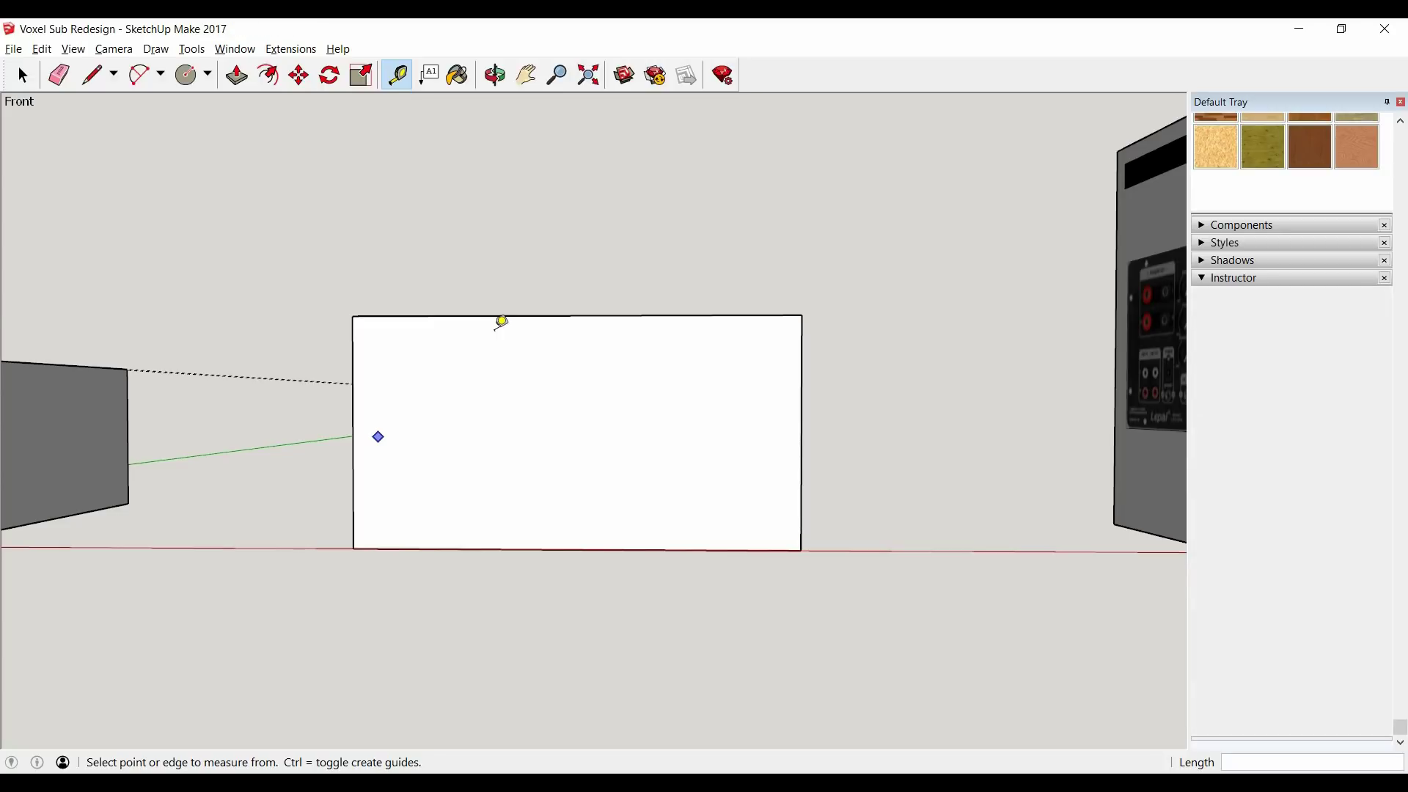
{"action": "key", "text": "o"}
{"action": "left_click_drag", "start_coordinate": [410, 357], "coordinate": [589, 433]}
{"action": "key", "text": "t"}
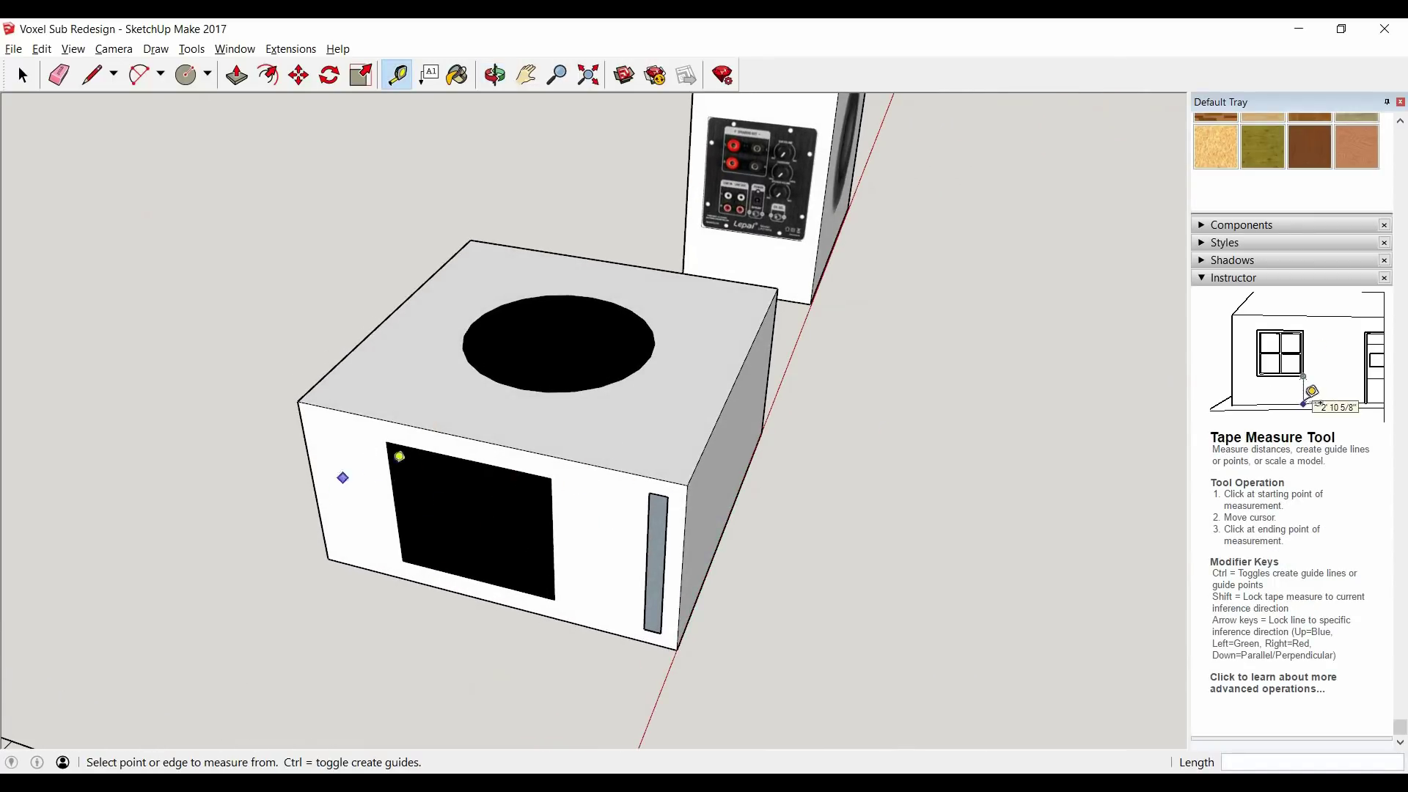
{"action": "scroll", "coordinate": [399, 456], "scroll_direction": "down", "scroll_amount": 2}
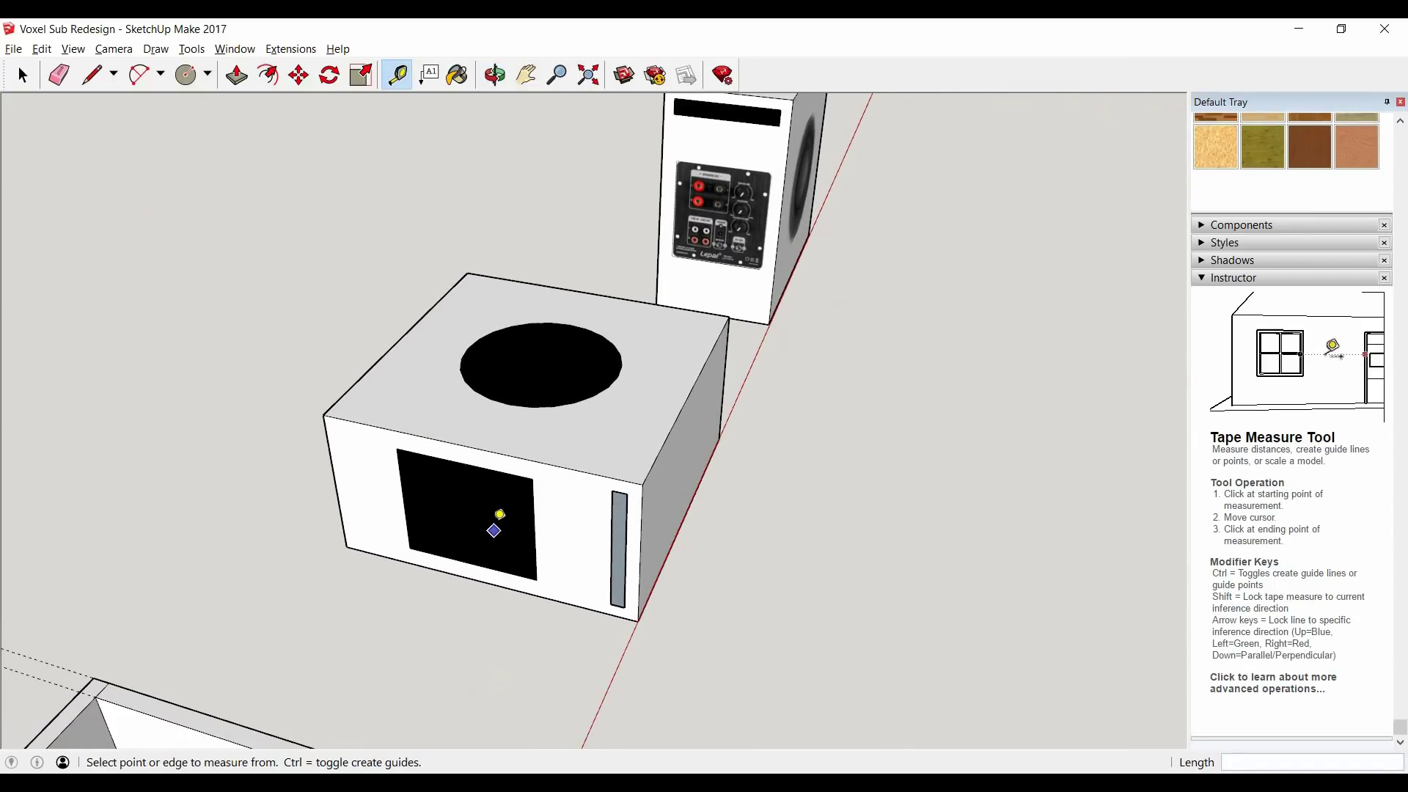
{"action": "scroll", "coordinate": [576, 504], "scroll_direction": "down", "scroll_amount": 2}
{"action": "scroll", "coordinate": [842, 229], "scroll_direction": "up", "scroll_amount": 2}
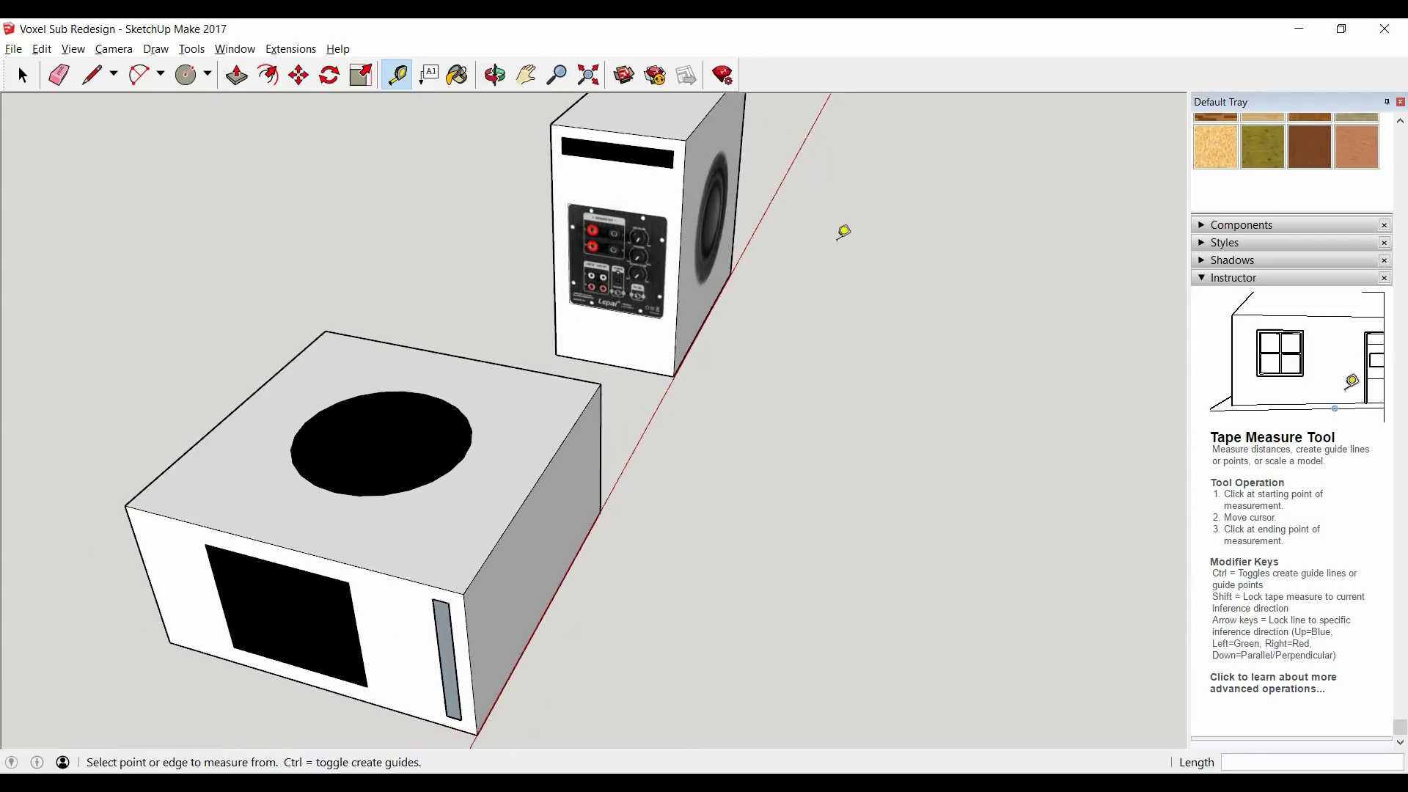
Step: Compare the middle box with the upright finished box and inspect the latter's driver, amplifier plate and port slot
{"action": "scroll", "coordinate": [823, 157], "scroll_direction": "down", "scroll_amount": 2}
{"action": "scroll", "coordinate": [798, 201], "scroll_direction": "up", "scroll_amount": 1}
{"action": "key", "text": "o"}
{"action": "left_click_drag", "start_coordinate": [797, 201], "coordinate": [817, 142]}
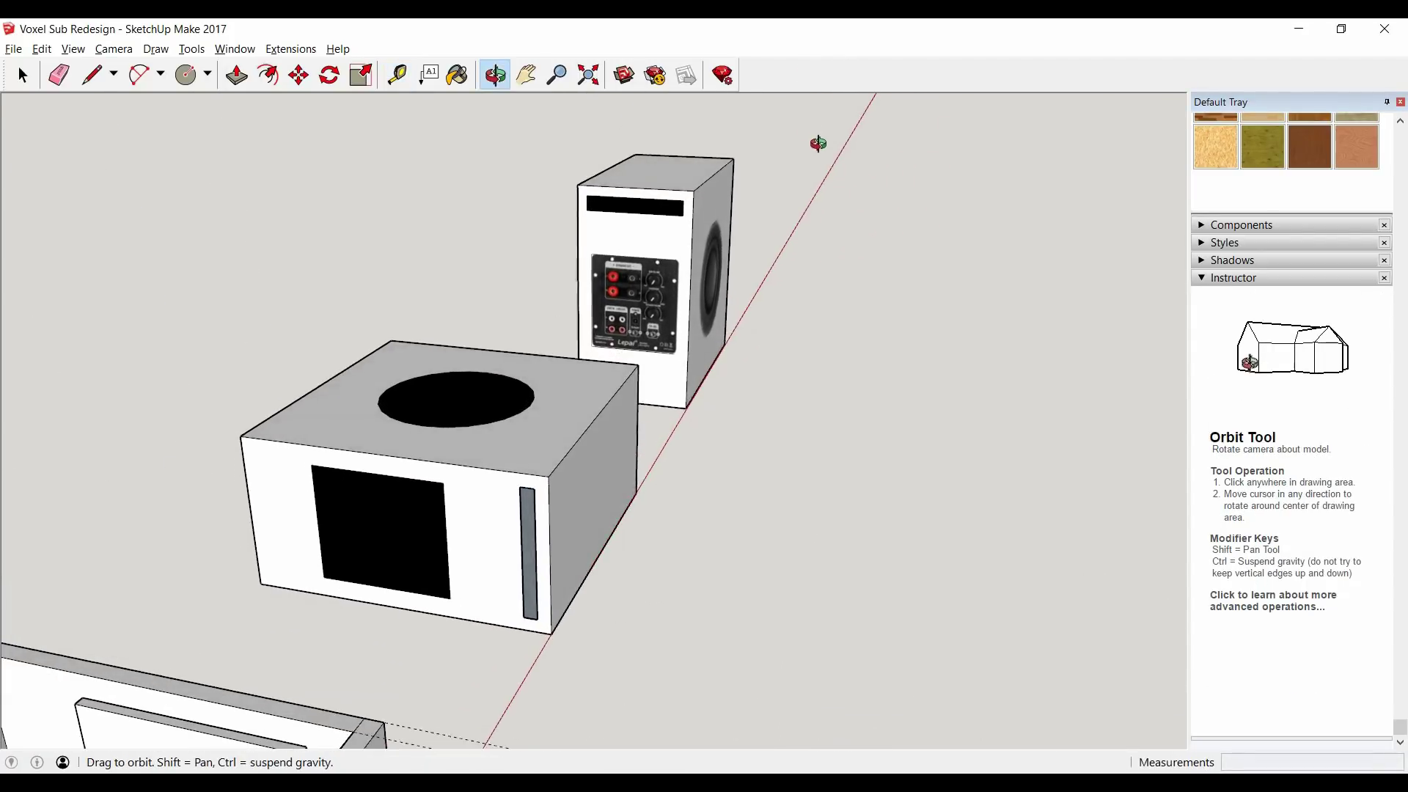
{"action": "key", "text": "t"}
{"action": "scroll", "coordinate": [836, 173], "scroll_direction": "up", "scroll_amount": 1}
{"action": "scroll", "coordinate": [833, 208], "scroll_direction": "up", "scroll_amount": 2}
{"action": "middle_click", "coordinate": [779, 258]}
{"action": "left_click_drag", "start_coordinate": [779, 259], "coordinate": [827, 267]}
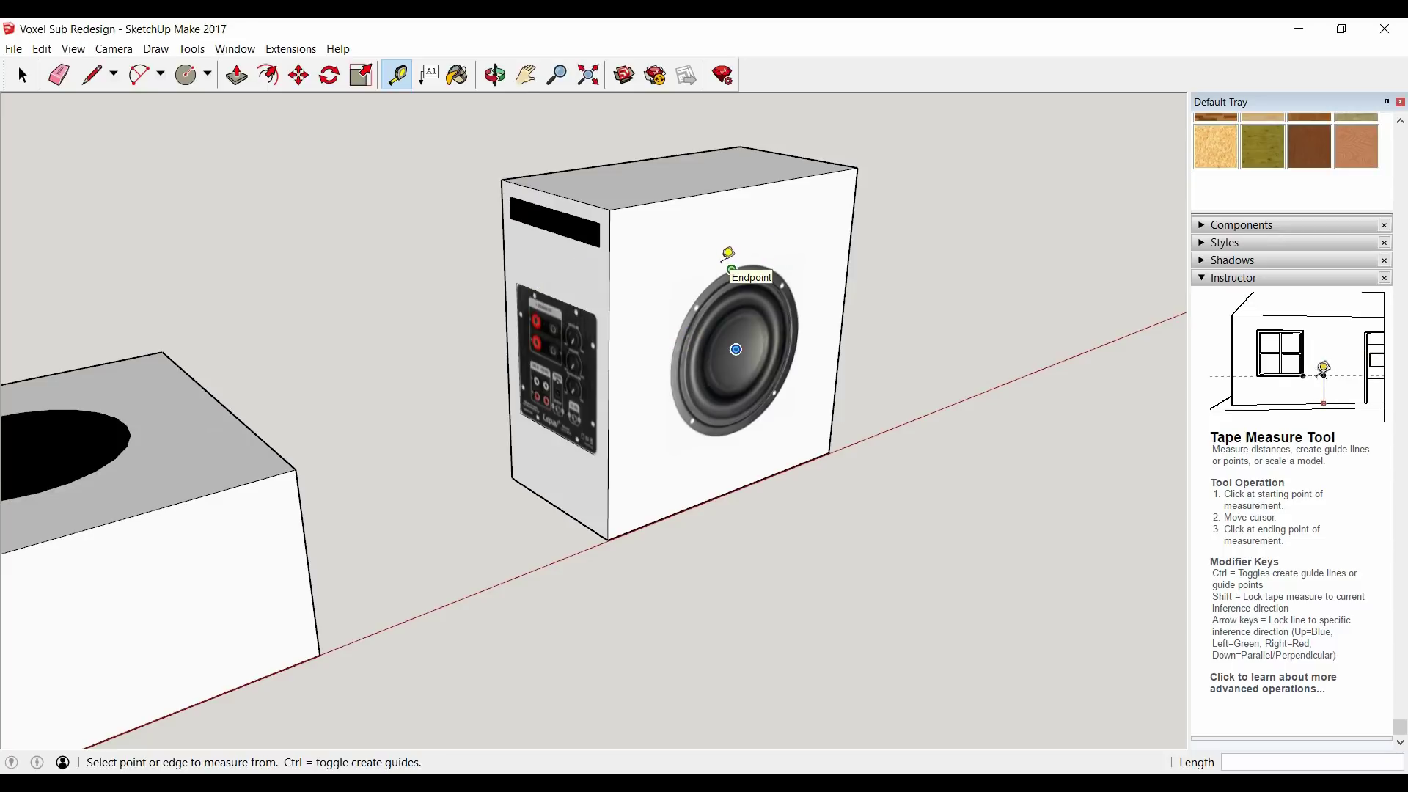
{"action": "left_click_drag", "start_coordinate": [555, 257], "coordinate": [531, 316]}
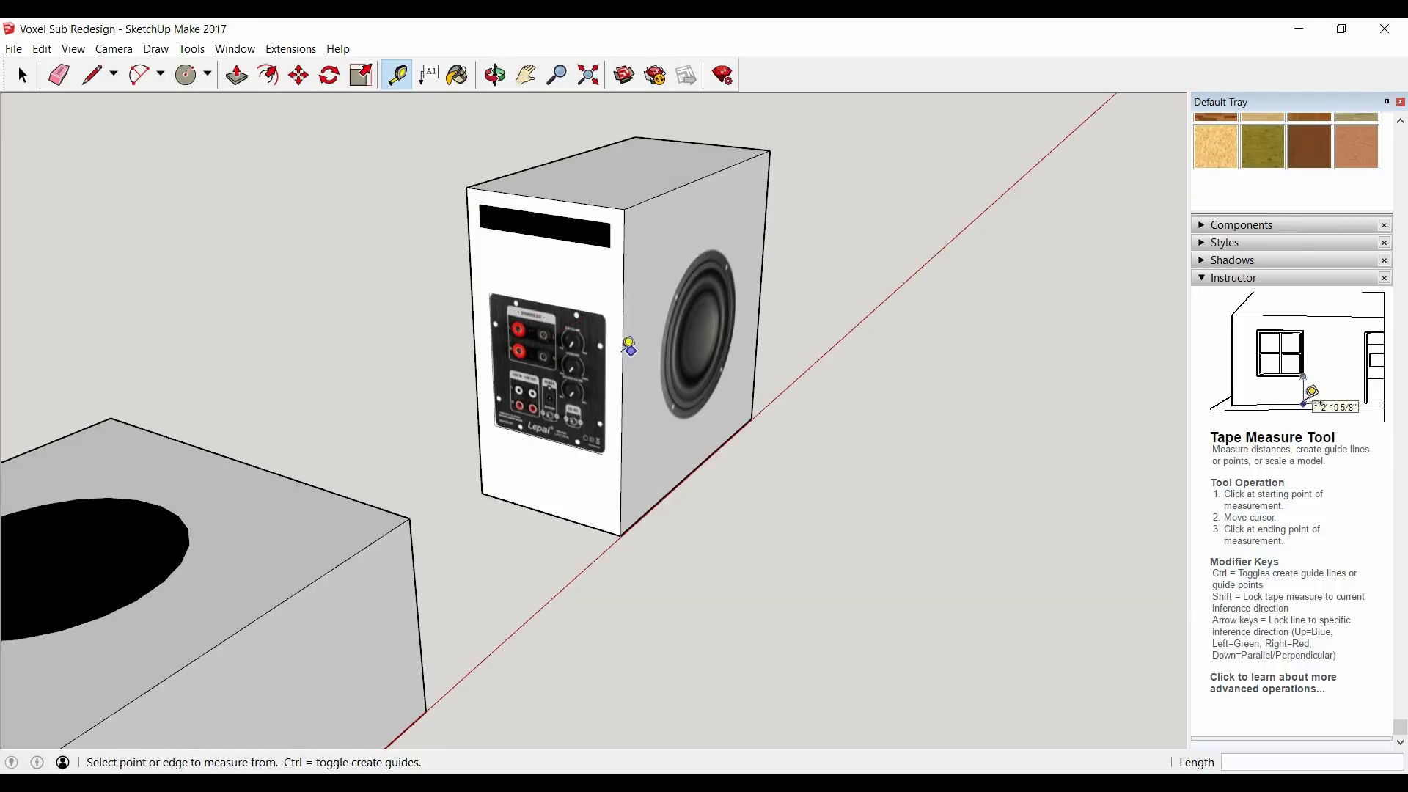
Step: Examine the Lepai plate amplifier's connections and controls and its placement below the port slot on the upright box
{"action": "scroll", "coordinate": [535, 407], "scroll_direction": "up", "scroll_amount": 5}
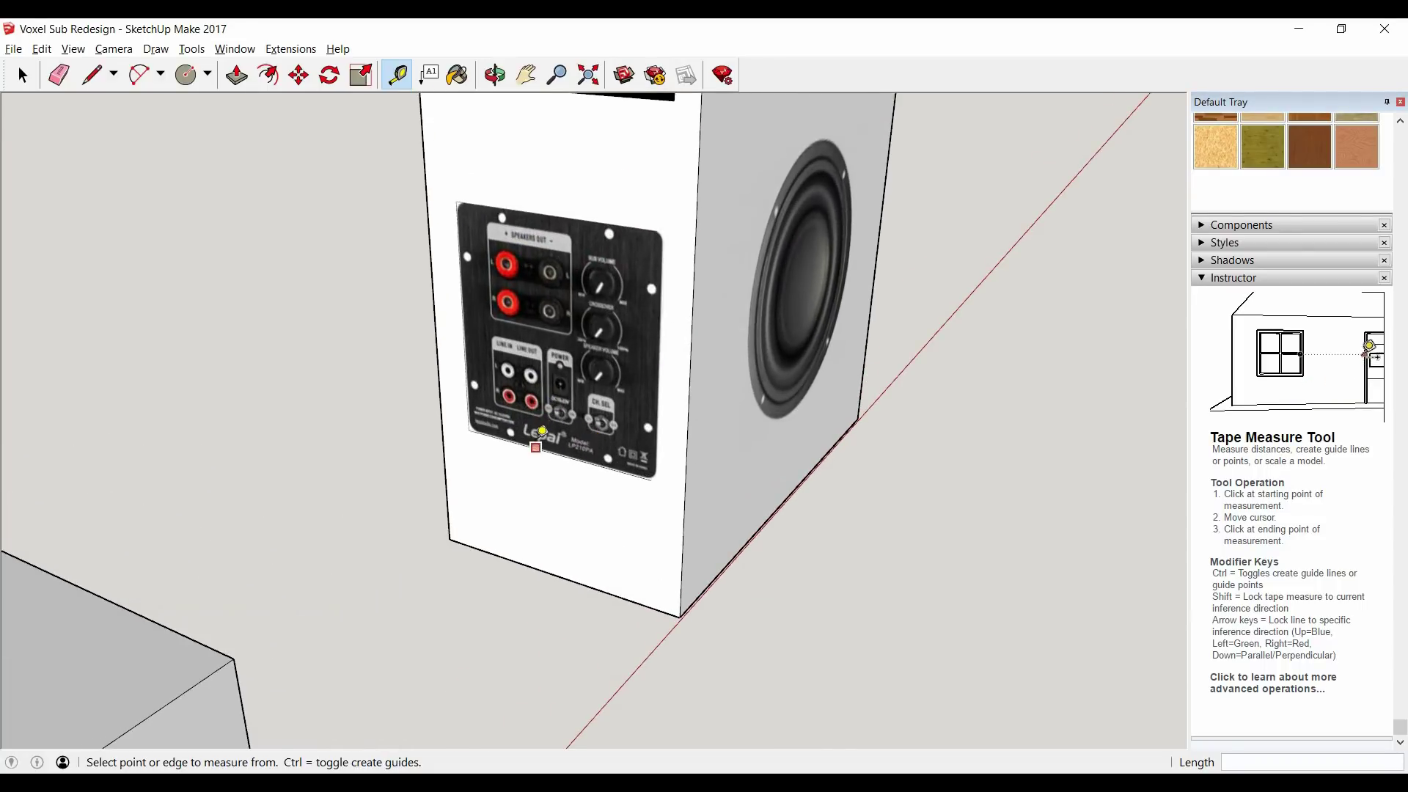
{"action": "scroll", "coordinate": [539, 438], "scroll_direction": "down", "scroll_amount": 1}
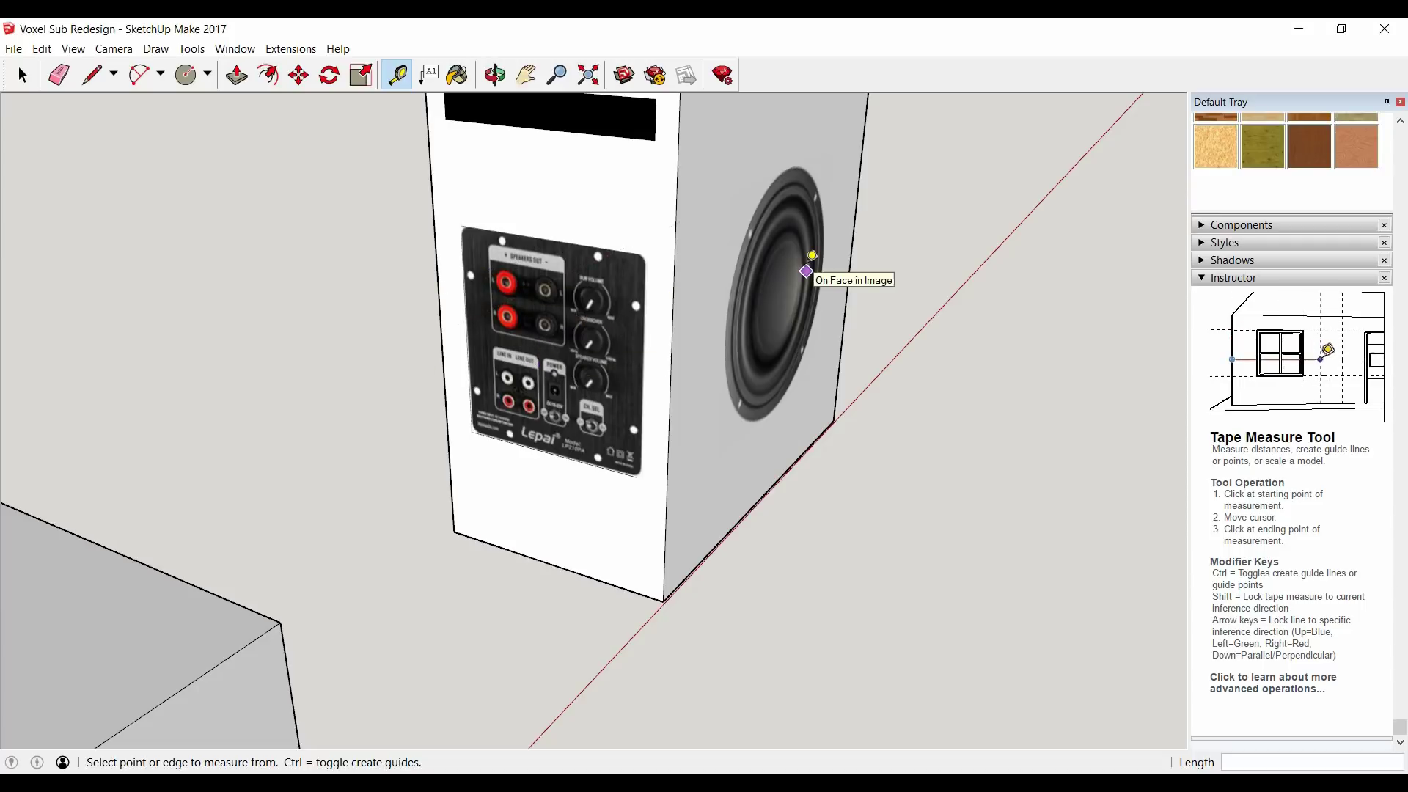
{"action": "scroll", "coordinate": [780, 174], "scroll_direction": "down", "scroll_amount": 1}
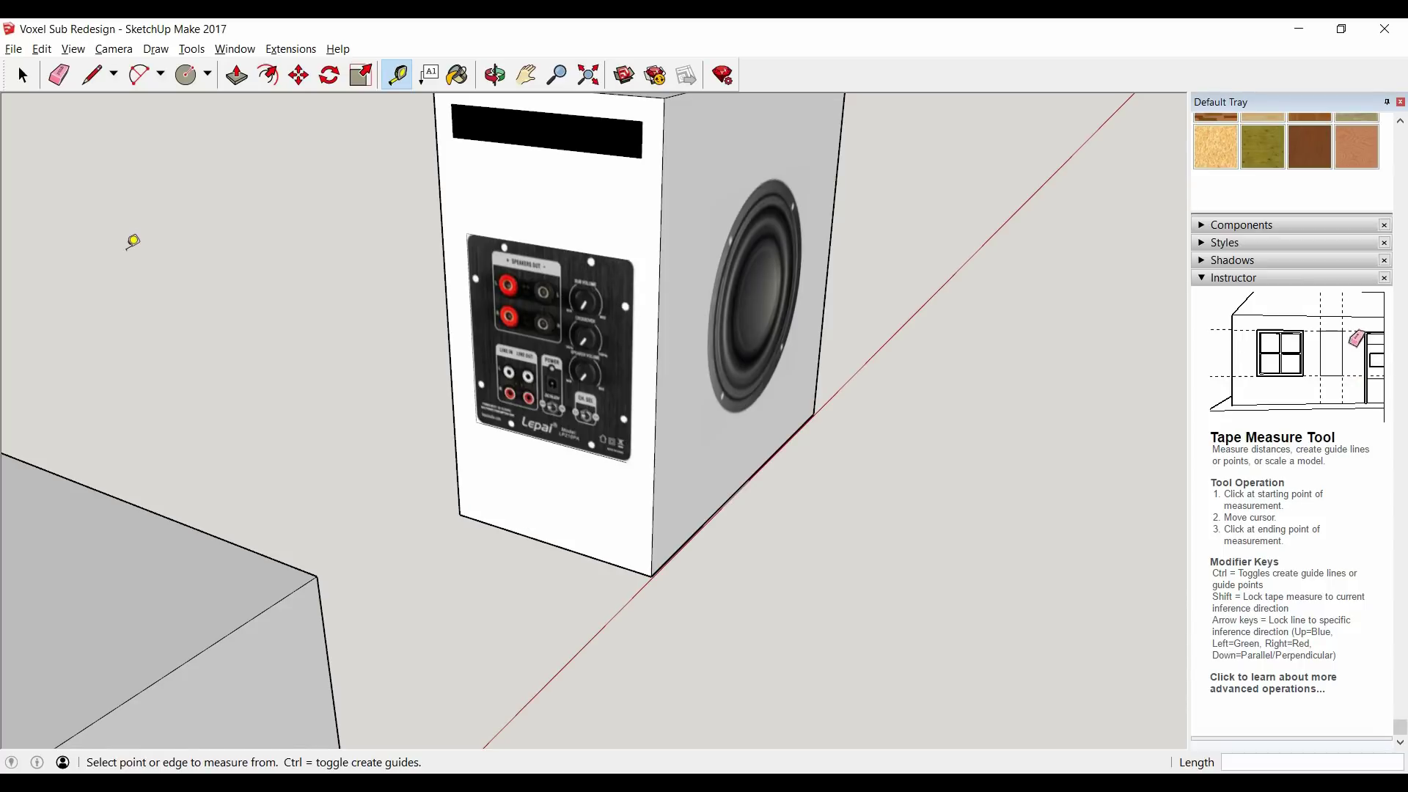
{"action": "left_click_drag", "start_coordinate": [399, 233], "coordinate": [543, 256]}
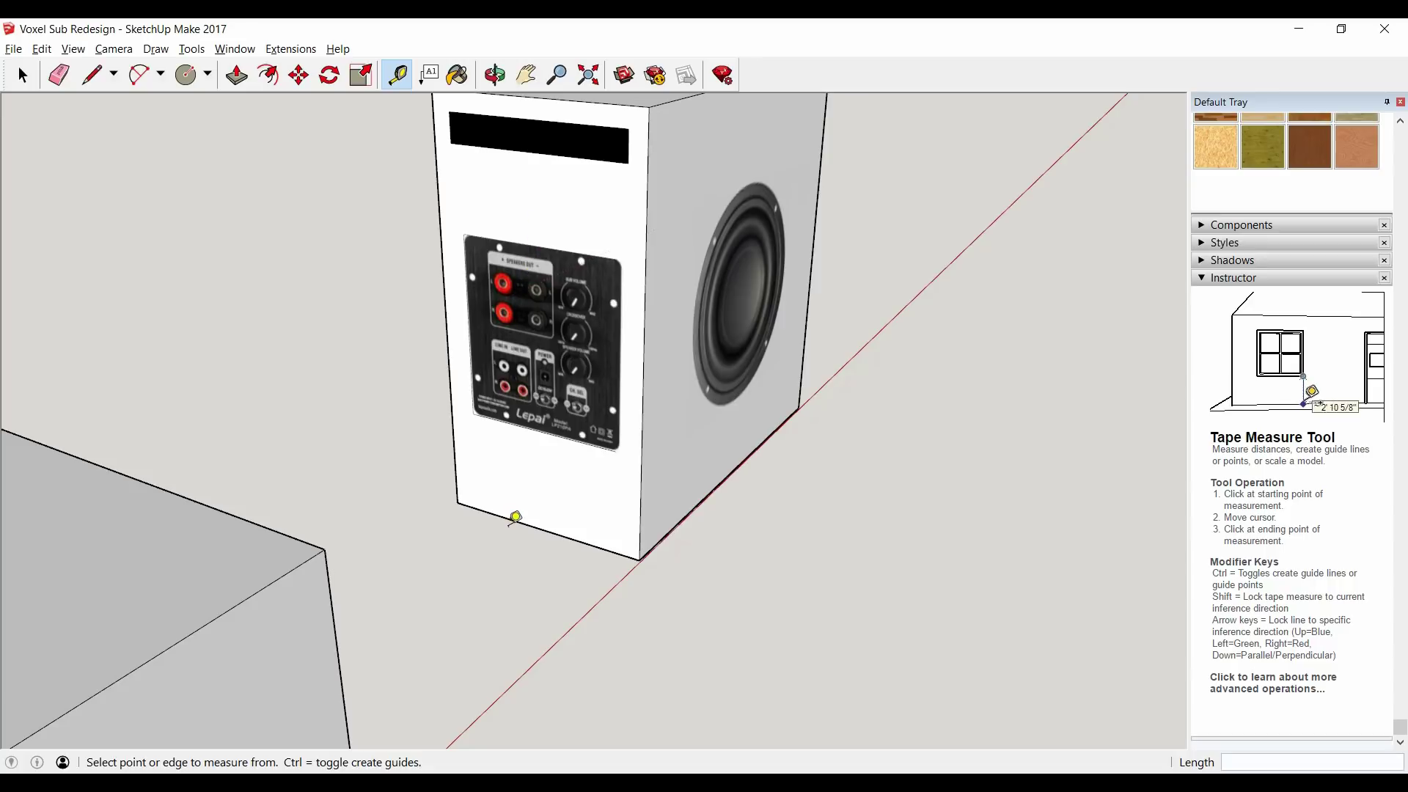
{"action": "scroll", "coordinate": [851, 381], "scroll_direction": "down", "scroll_amount": 3}
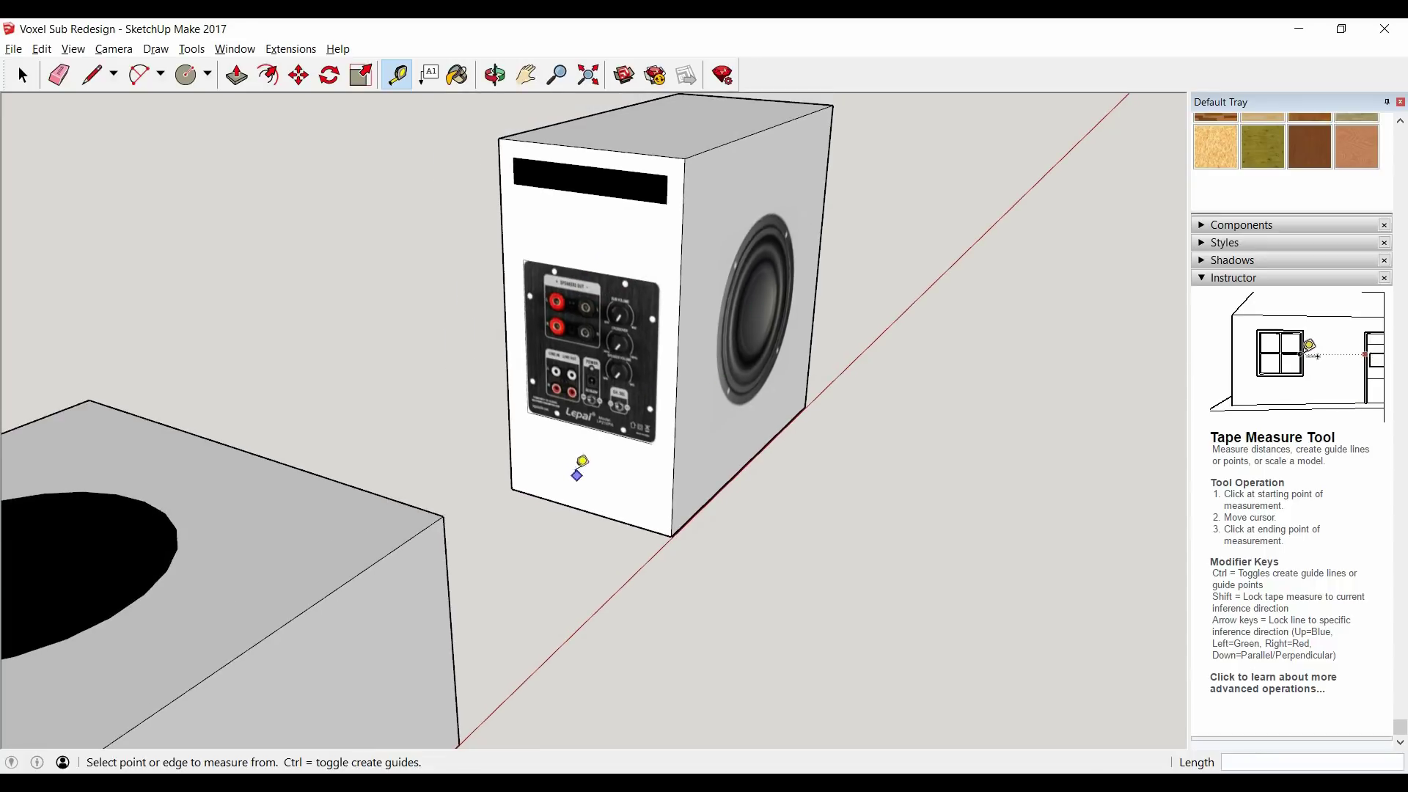
{"action": "scroll", "coordinate": [785, 308], "scroll_direction": "up", "scroll_amount": 1}
{"action": "scroll", "coordinate": [834, 258], "scroll_direction": "down", "scroll_amount": 4}
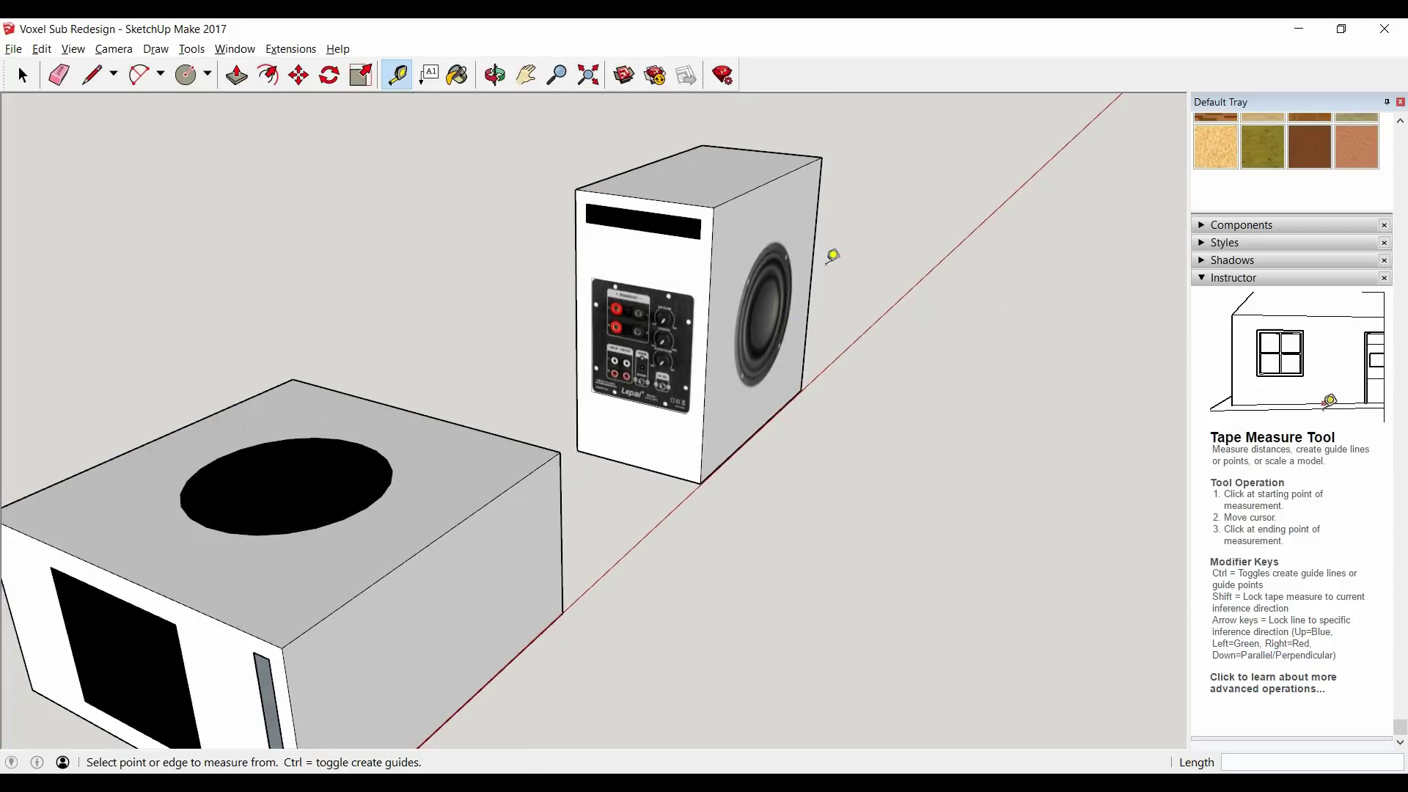
Step: View the upright box from its amplifier and driver sides, and review all three enclosures together
{"action": "key", "text": "o"}
{"action": "key", "text": "t"}
{"action": "scroll", "coordinate": [905, 182], "scroll_direction": "up", "scroll_amount": 4}
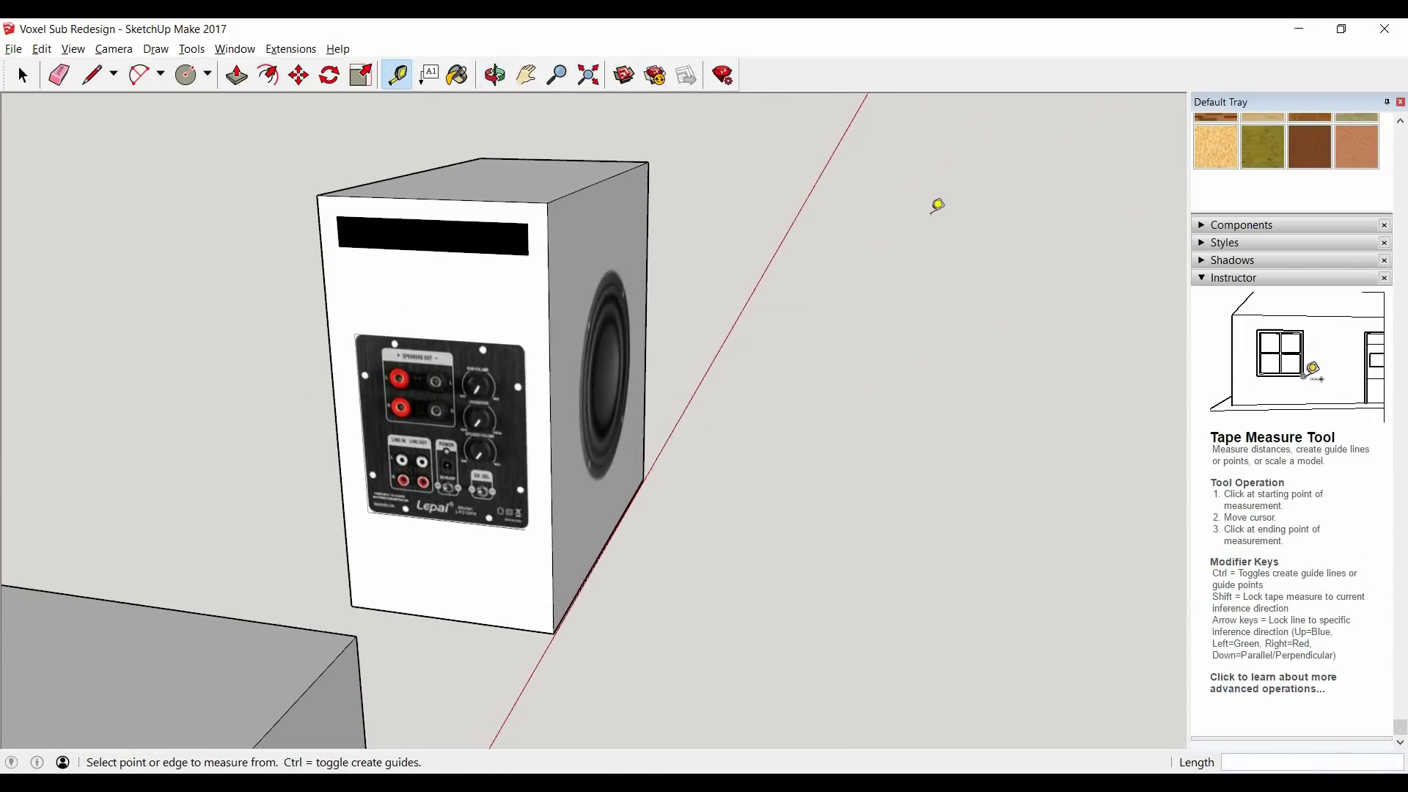
{"action": "left_click_drag", "start_coordinate": [1024, 110], "coordinate": [807, 220]}
{"action": "scroll", "coordinate": [958, 450], "scroll_direction": "down", "scroll_amount": 3}
{"action": "left_click_drag", "start_coordinate": [958, 449], "coordinate": [891, 316]}
{"action": "scroll", "coordinate": [365, 314], "scroll_direction": "down", "scroll_amount": 3}
{"action": "left_click_drag", "start_coordinate": [364, 314], "coordinate": [601, 176]}
{"action": "scroll", "coordinate": [377, 270], "scroll_direction": "up", "scroll_amount": 4}
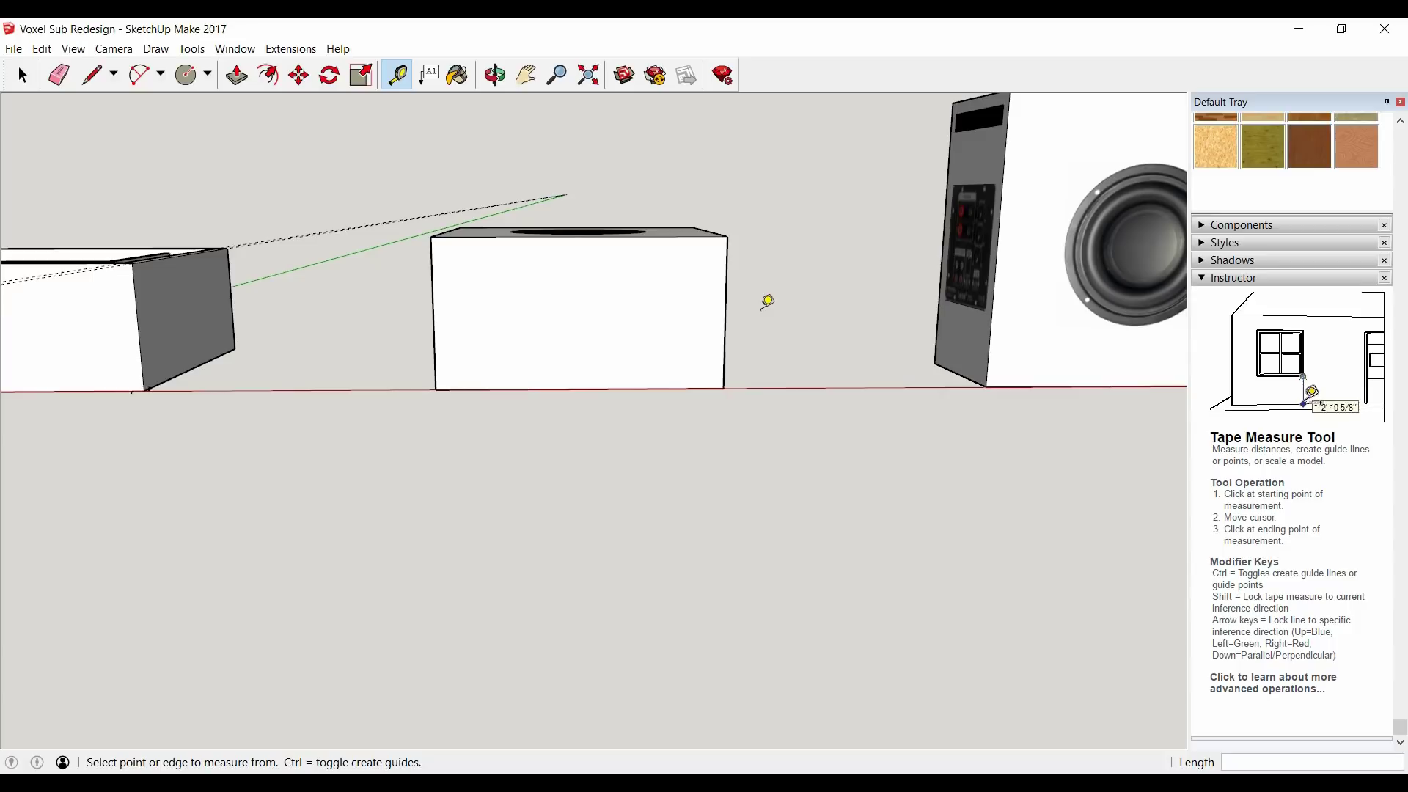
Step: Switch to the browser's Amazon page for the AOSHIKE TPA3116 subwoofer amplifier board and highlight part of the product title
{"action": "key", "text": "alt+Tab"}
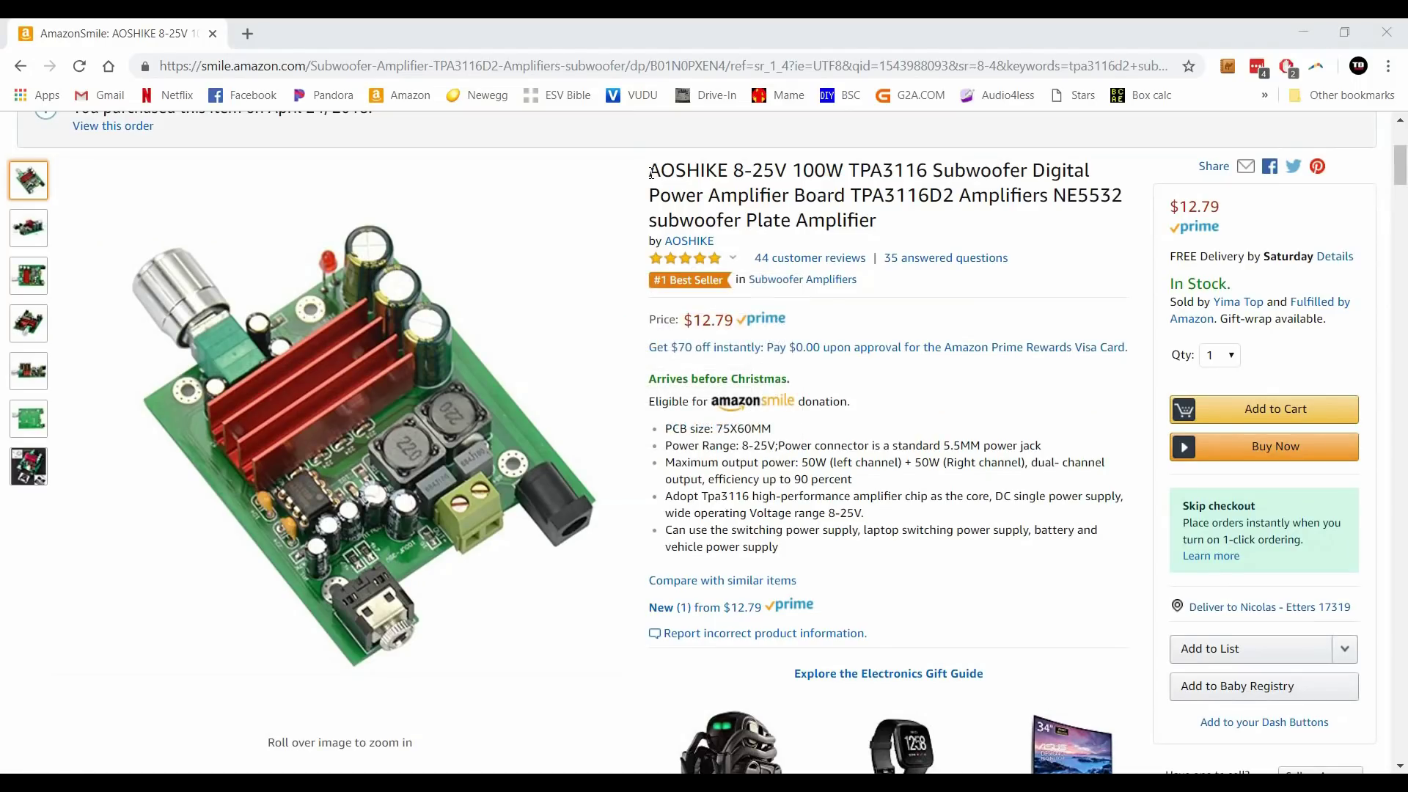
{"action": "left_click_drag", "start_coordinate": [650, 172], "coordinate": [944, 175]}
{"action": "left_click", "coordinate": [969, 288]}
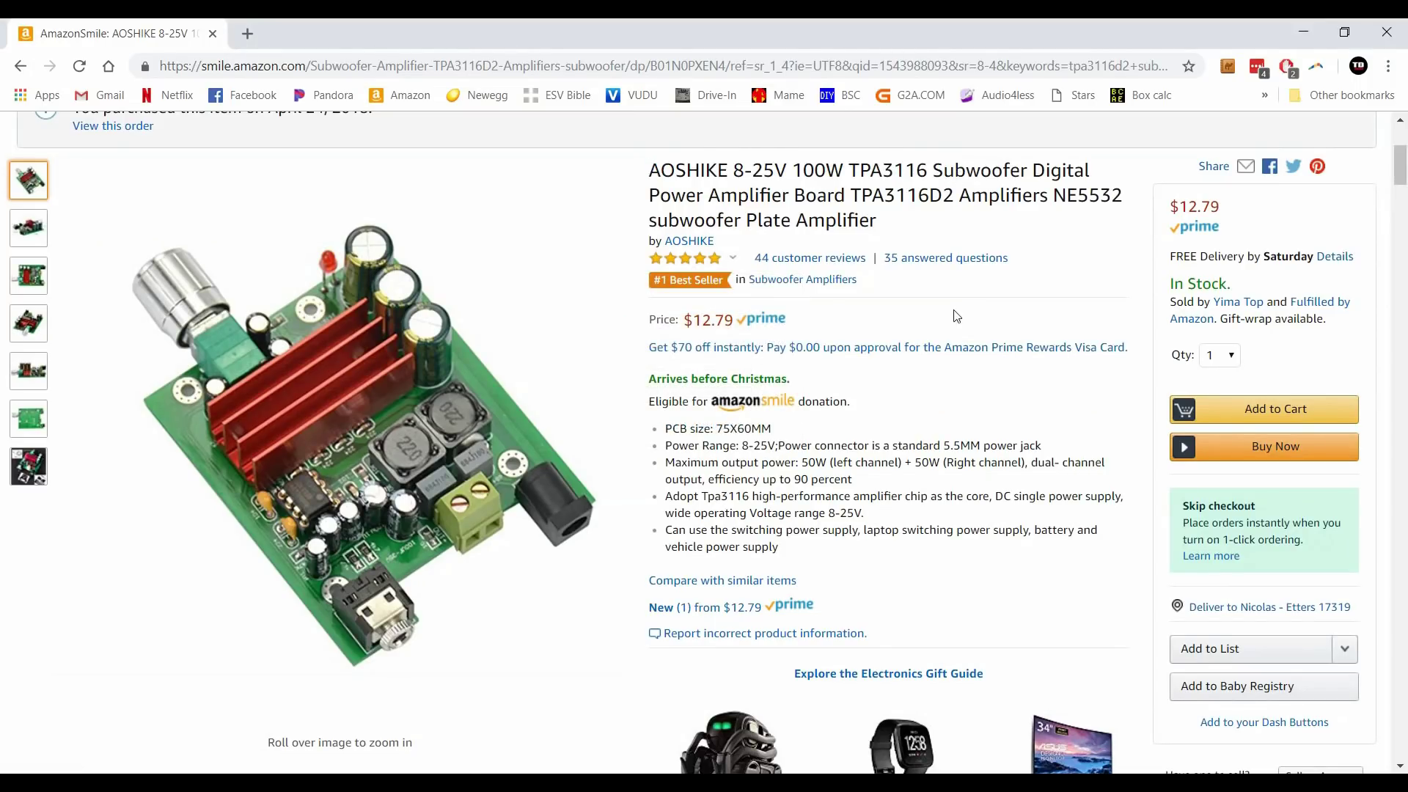
Step: Highlight the 8-25V power range in the AOSHIKE amplifier board's product specifications, then clear the highlight
{"action": "left_click_drag", "start_coordinate": [742, 445], "coordinate": [793, 445]}
{"action": "left_click", "coordinate": [862, 449]}
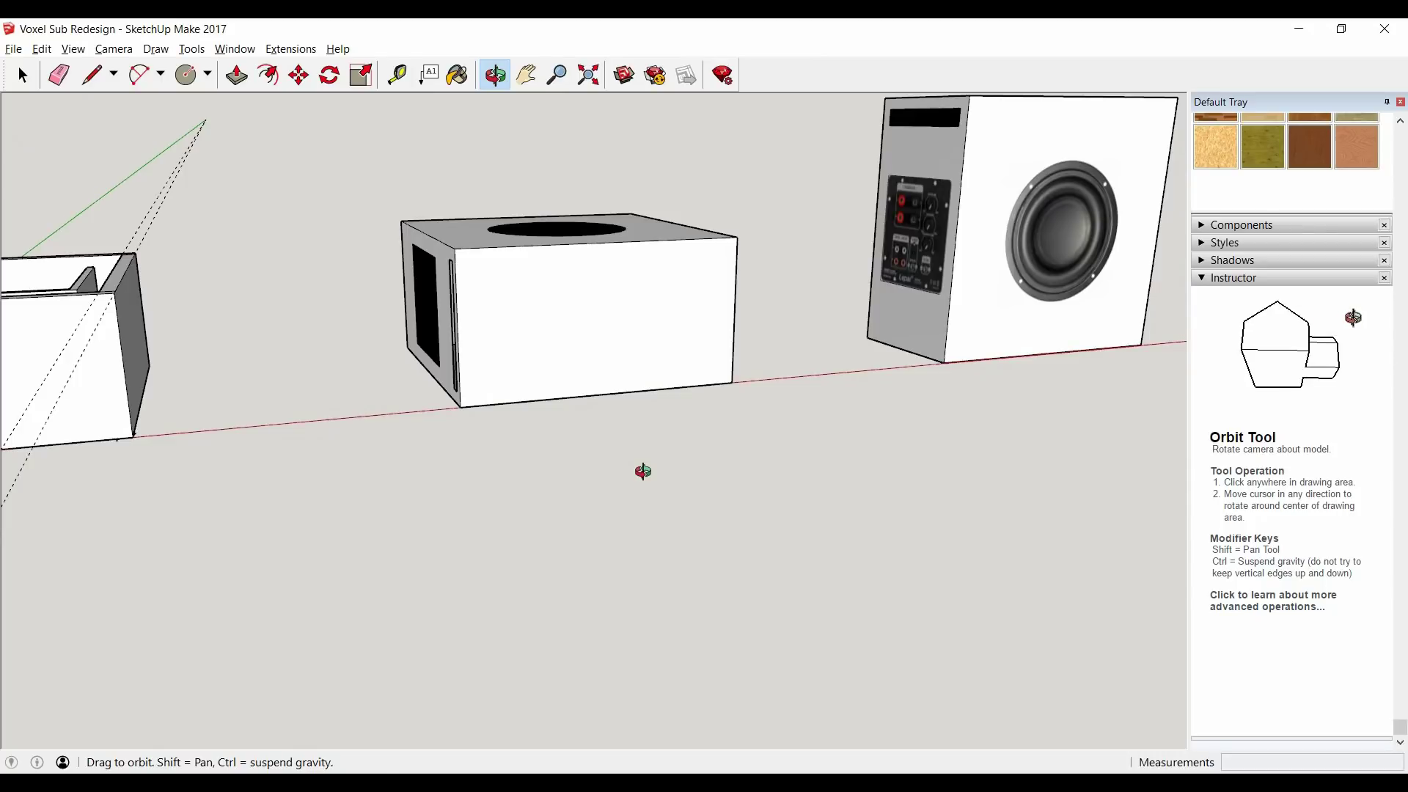
Step: Review the three enclosures side by side in SketchUp with the Tape Measure tool active
{"action": "key", "text": "t"}
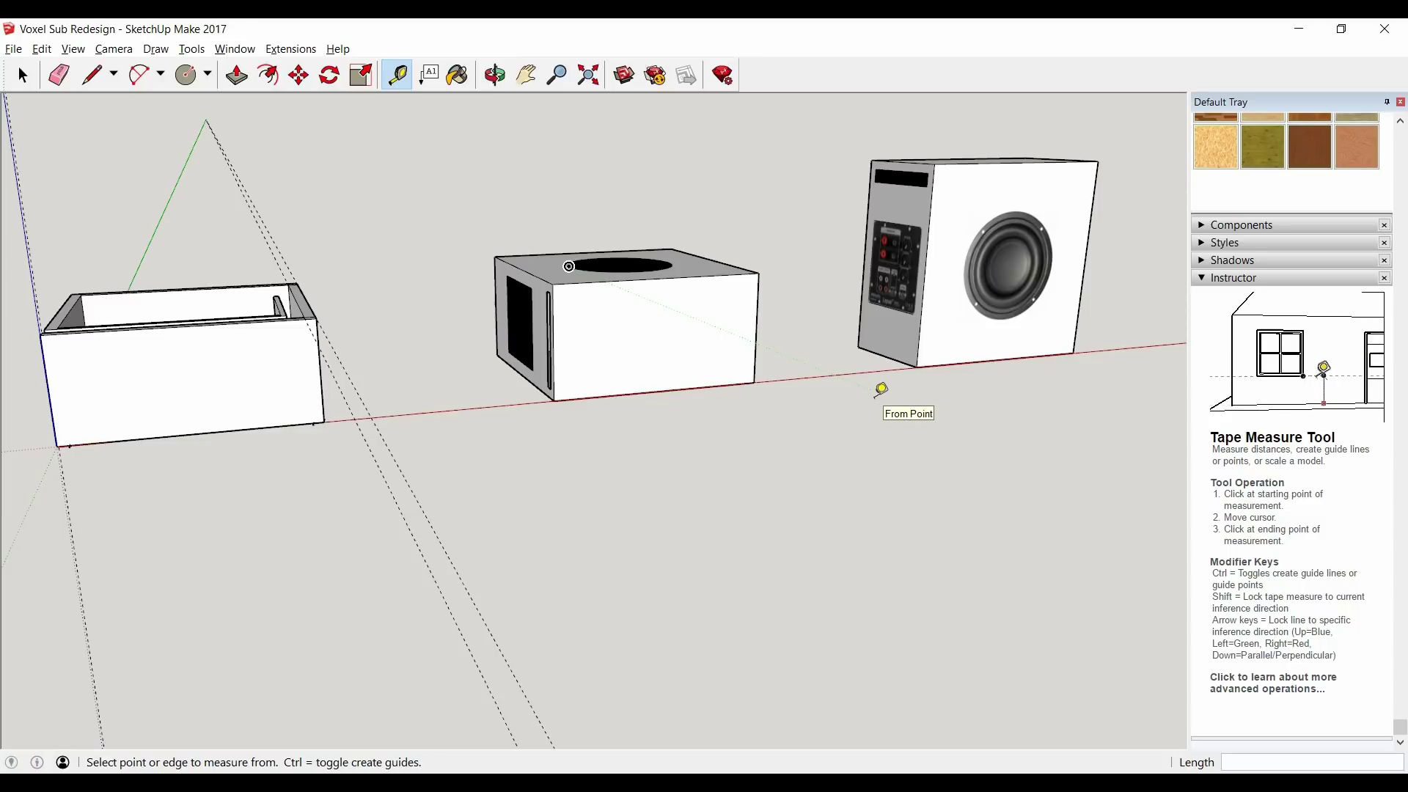
{"action": "scroll", "coordinate": [855, 268], "scroll_direction": "down", "scroll_amount": 1}
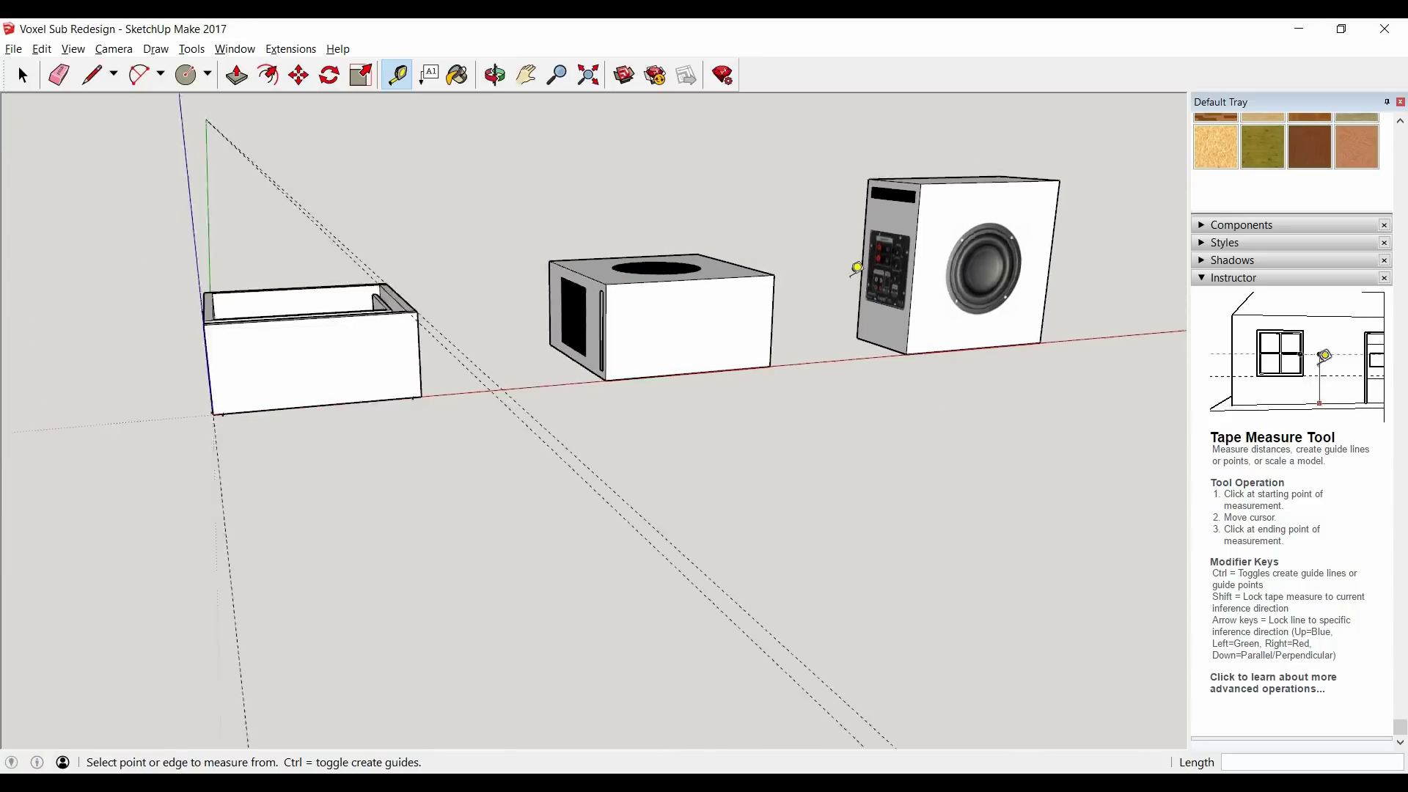
{"action": "scroll", "coordinate": [855, 267], "scroll_direction": "down", "scroll_amount": 1}
{"action": "scroll", "coordinate": [1062, 261], "scroll_direction": "up", "scroll_amount": 2}
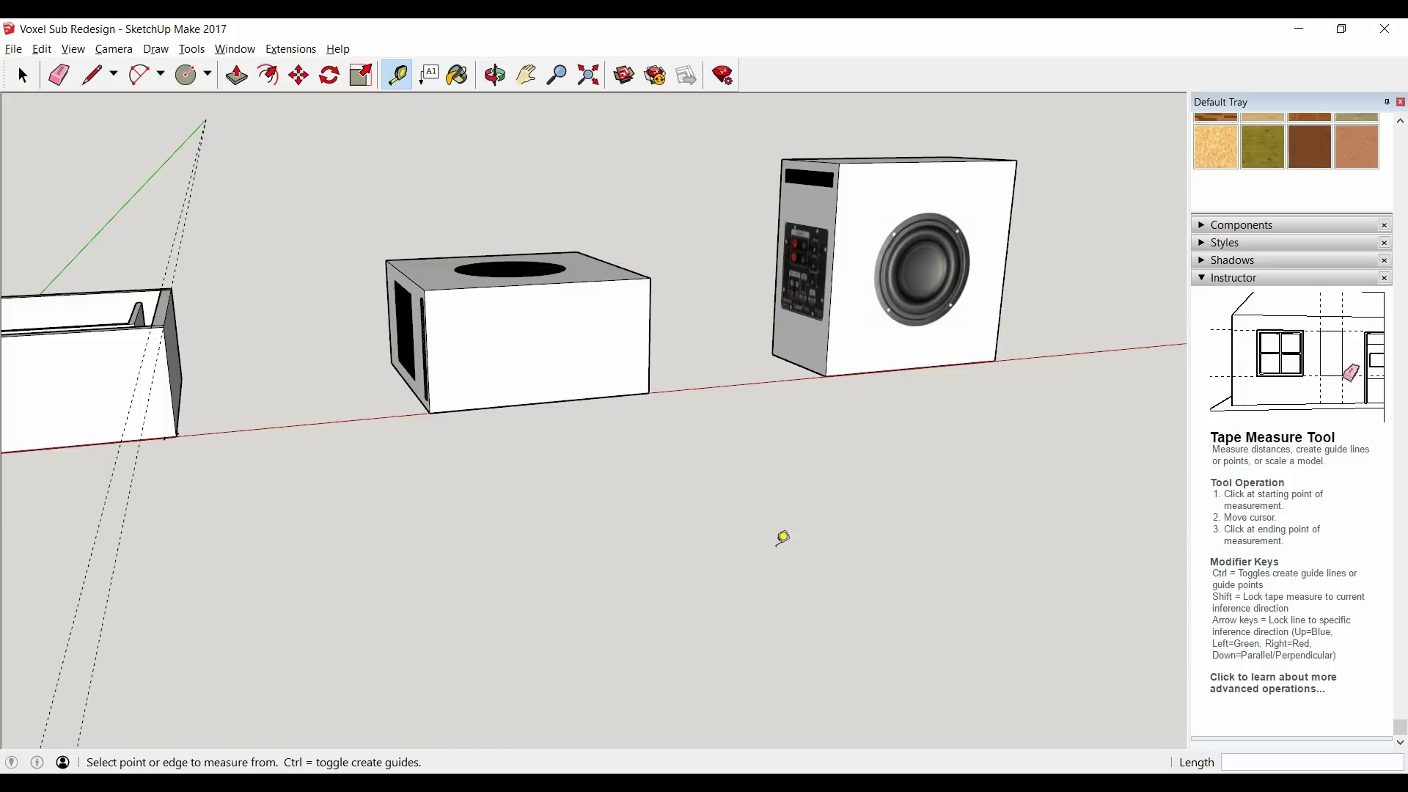
Step: Switch to DATS to view the impedance sweep, and to WinISD to read the W5-1138SMF response near -3 dB
{"action": "key", "text": "alt+Tab"}
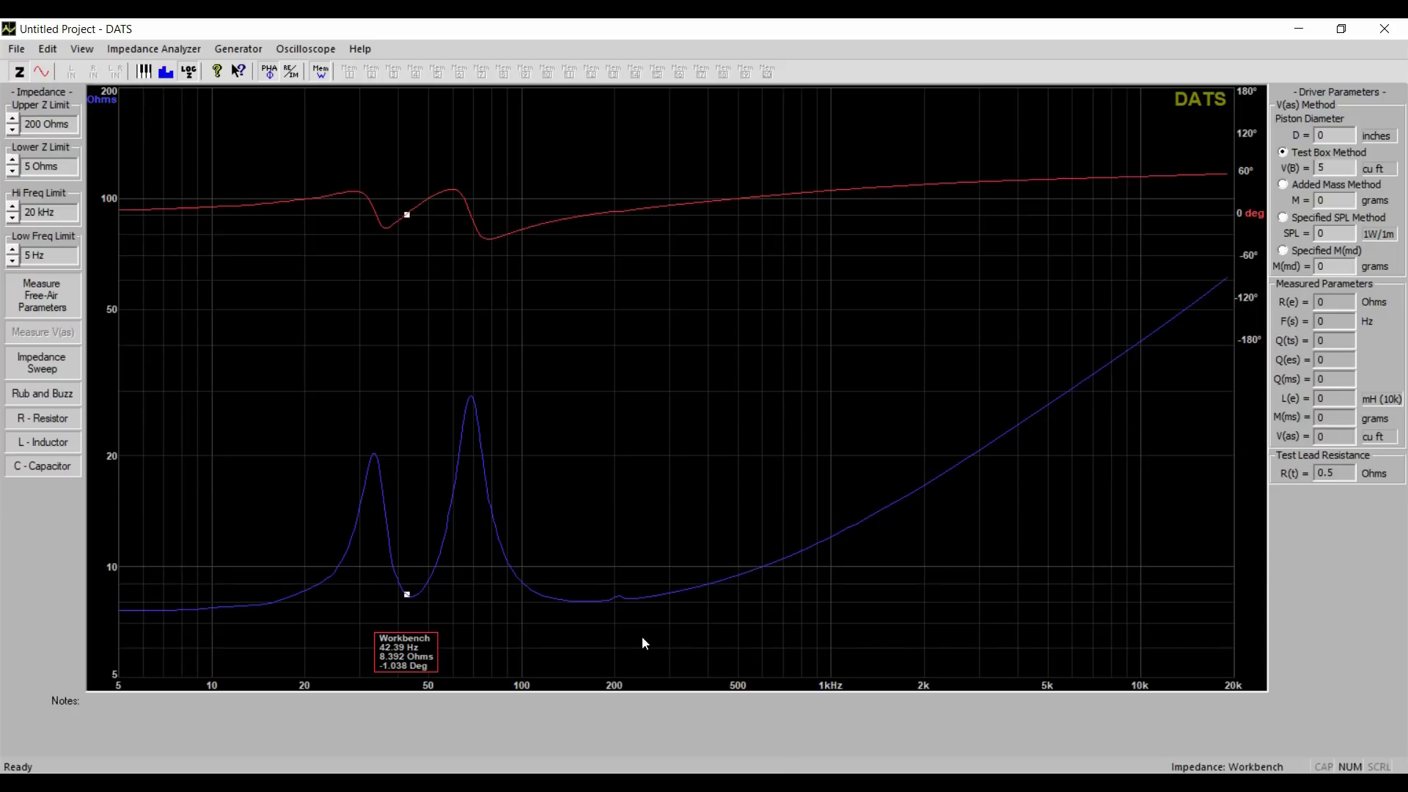
{"action": "mouse_move", "coordinate": [837, 783]}
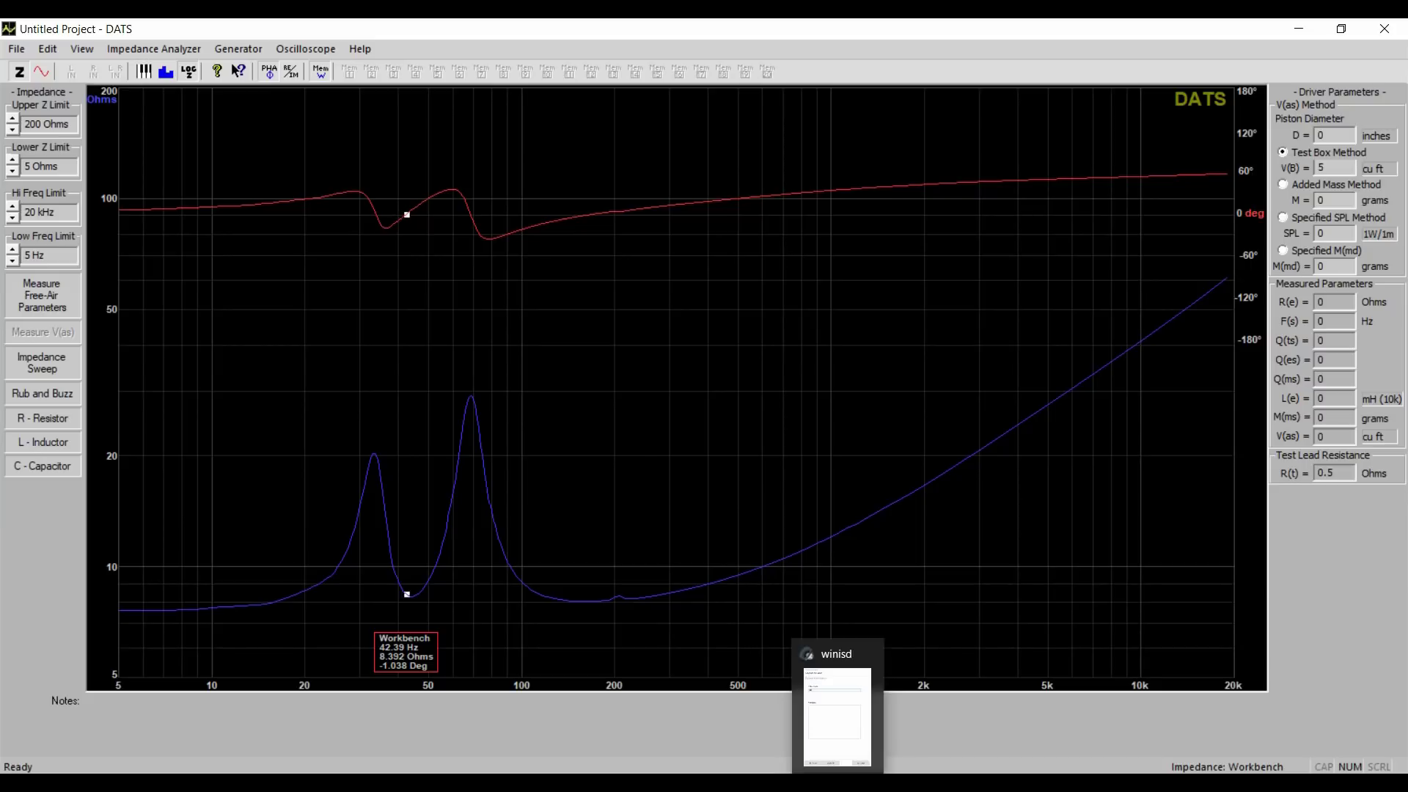
{"action": "left_click", "coordinate": [797, 704]}
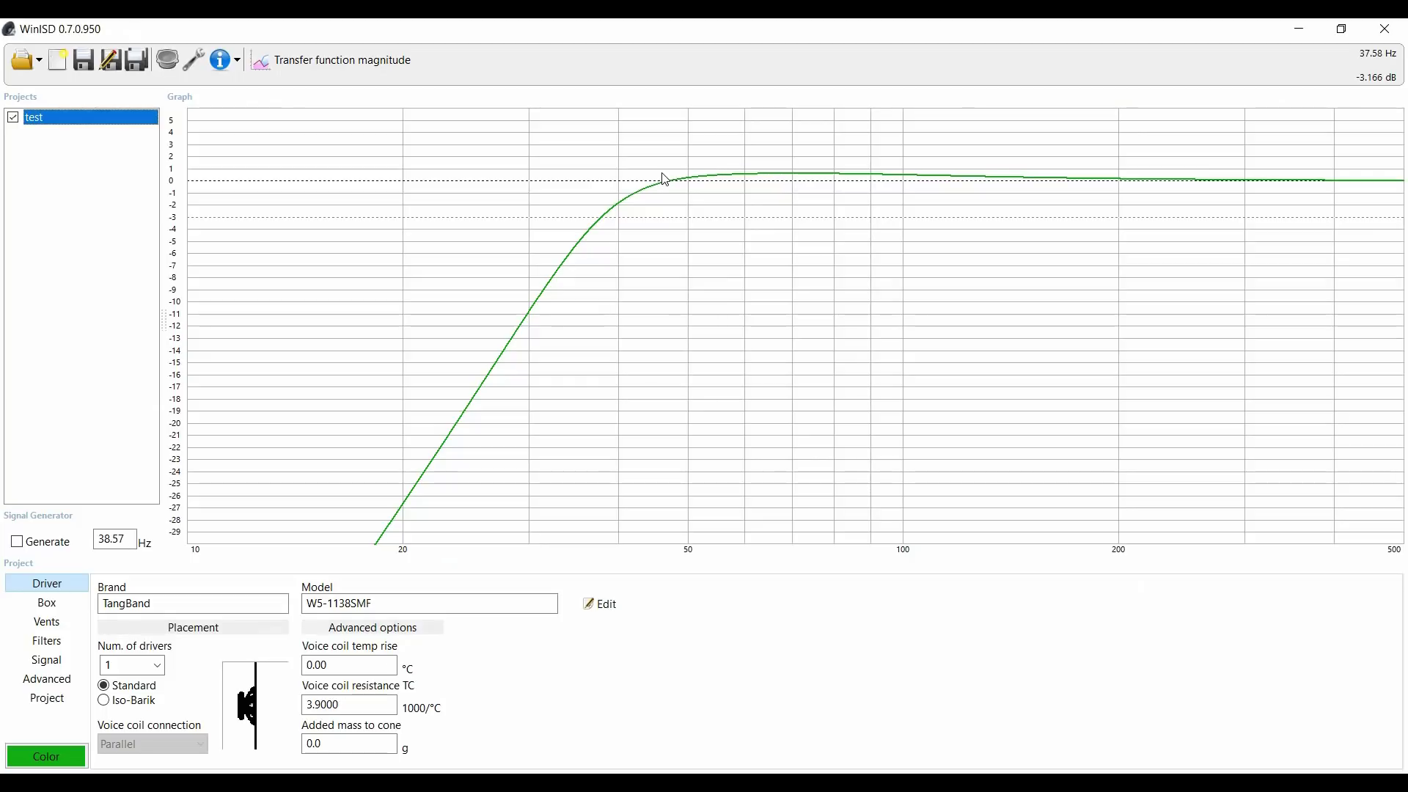
{"action": "left_click", "coordinate": [599, 220]}
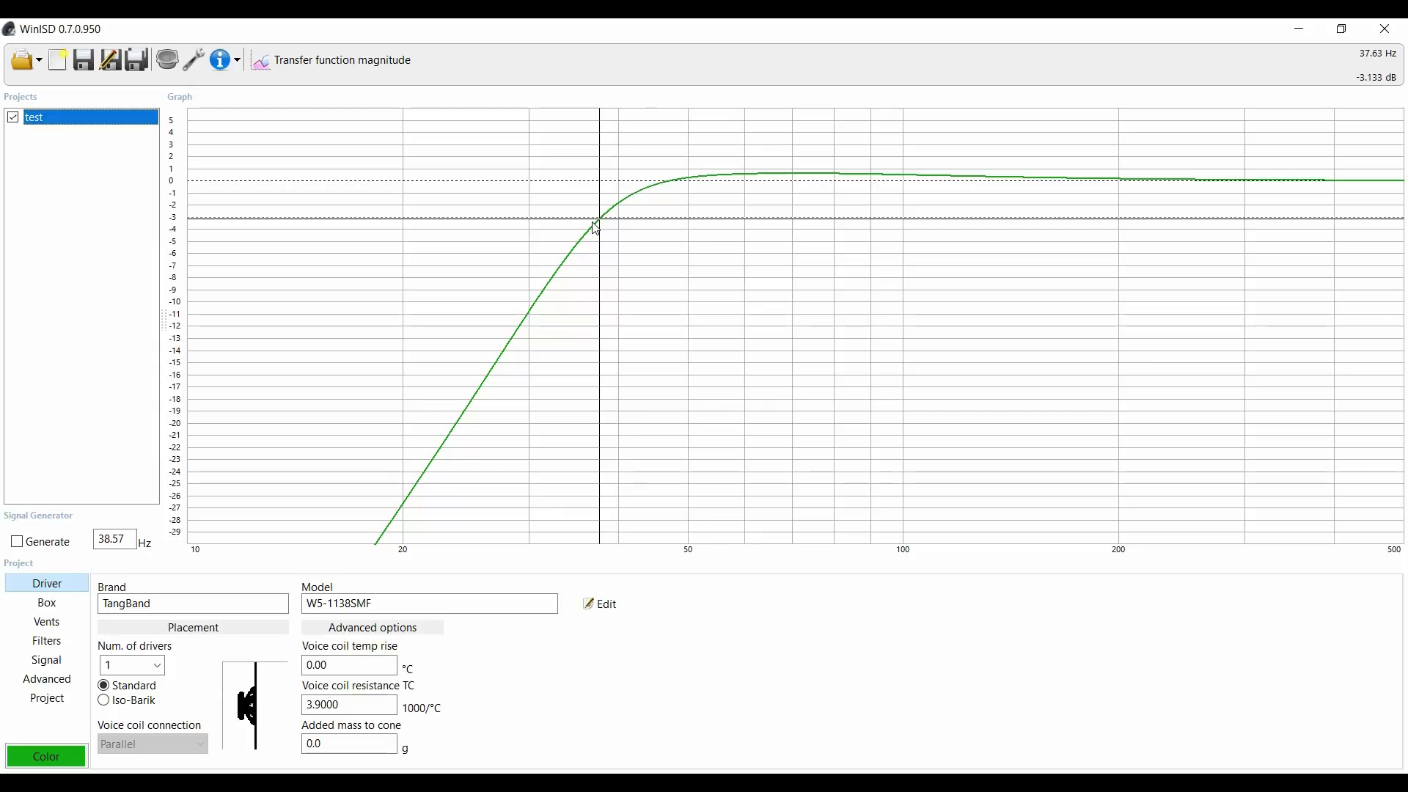
Step: Switch to the browser's Parts Express page for the Tang Band W5-1138SMF subwoofer driver
{"action": "left_click", "coordinate": [546, 782]}
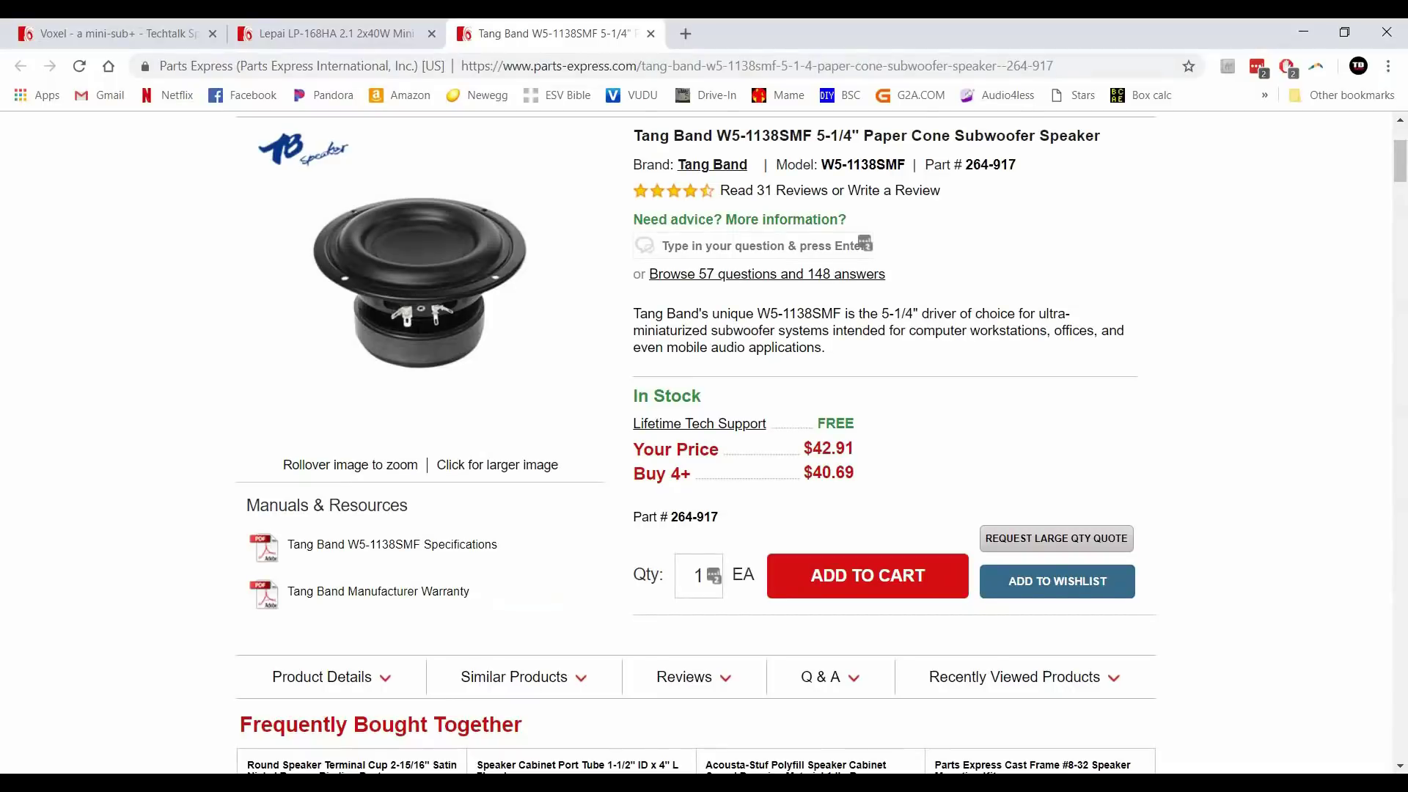